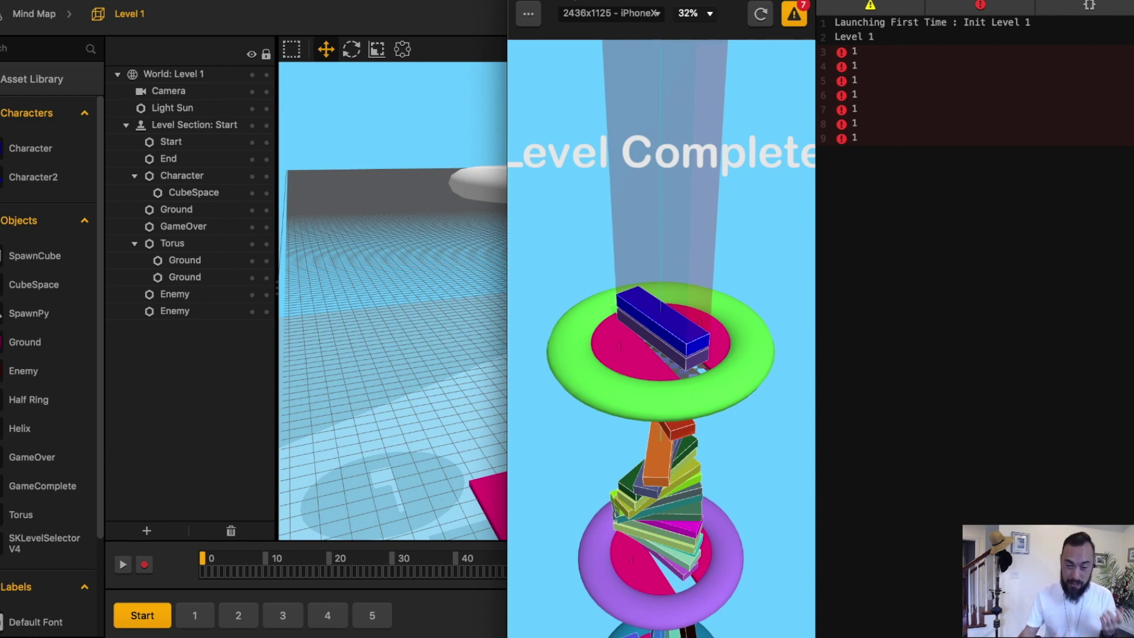
# Close the game preview and examine the Start, Character and End objects in the Start level section.
pyautogui.press('Escape')
pyautogui.click(552, 290)
pyautogui.click(511, 378)
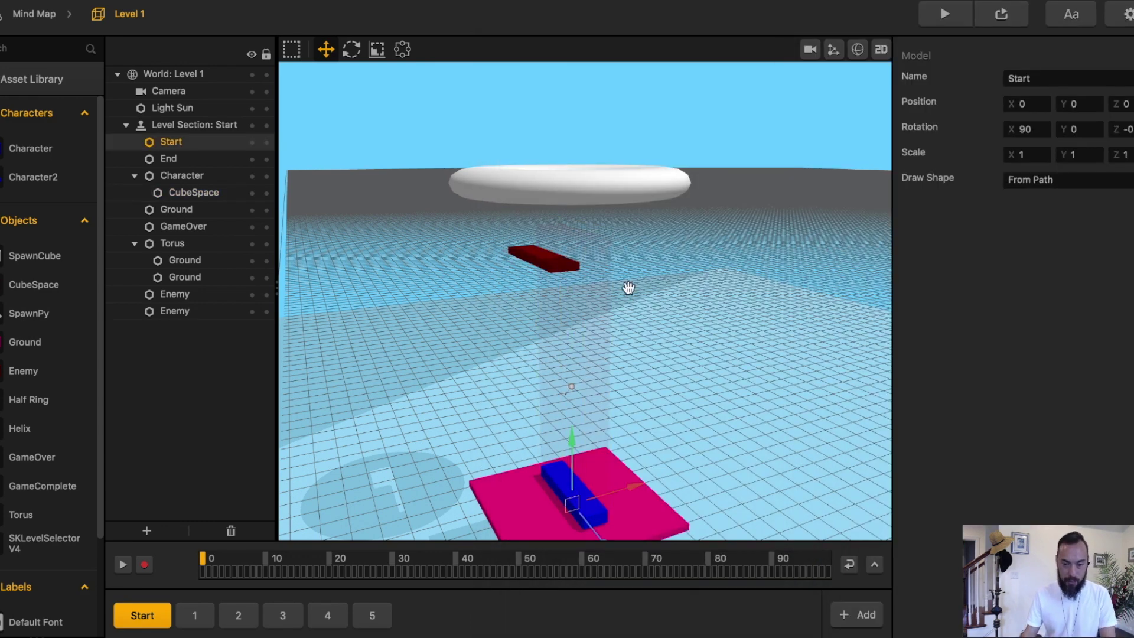
pyautogui.moveTo(628, 294); pyautogui.dragTo(613, 387, button='right')
pyautogui.scroll(3, 611, 387)
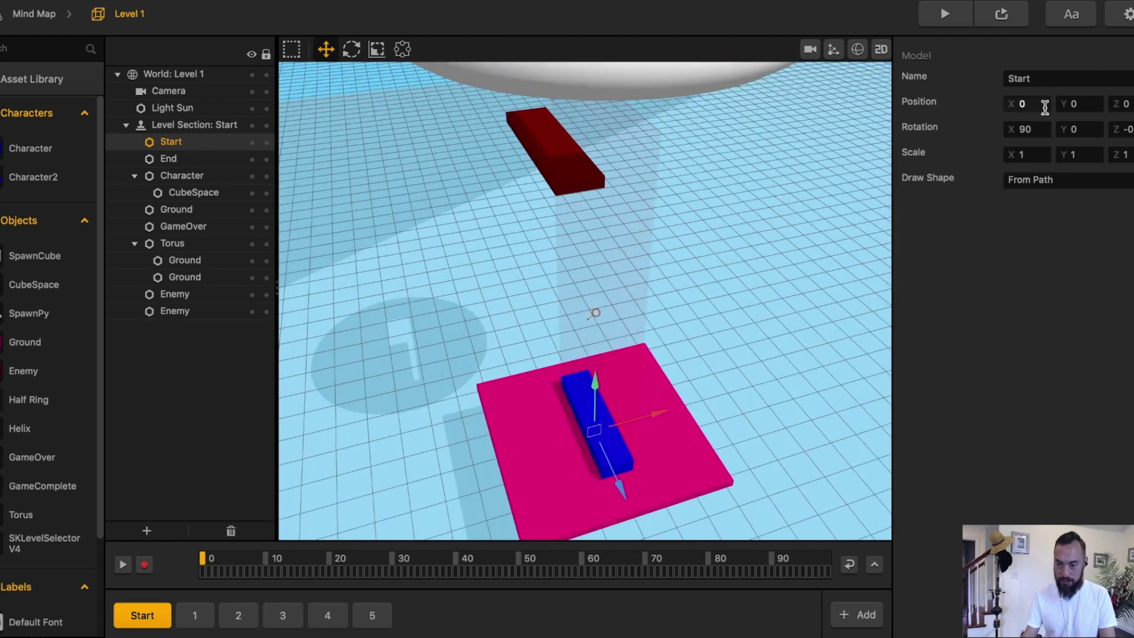
pyautogui.click(207, 175)
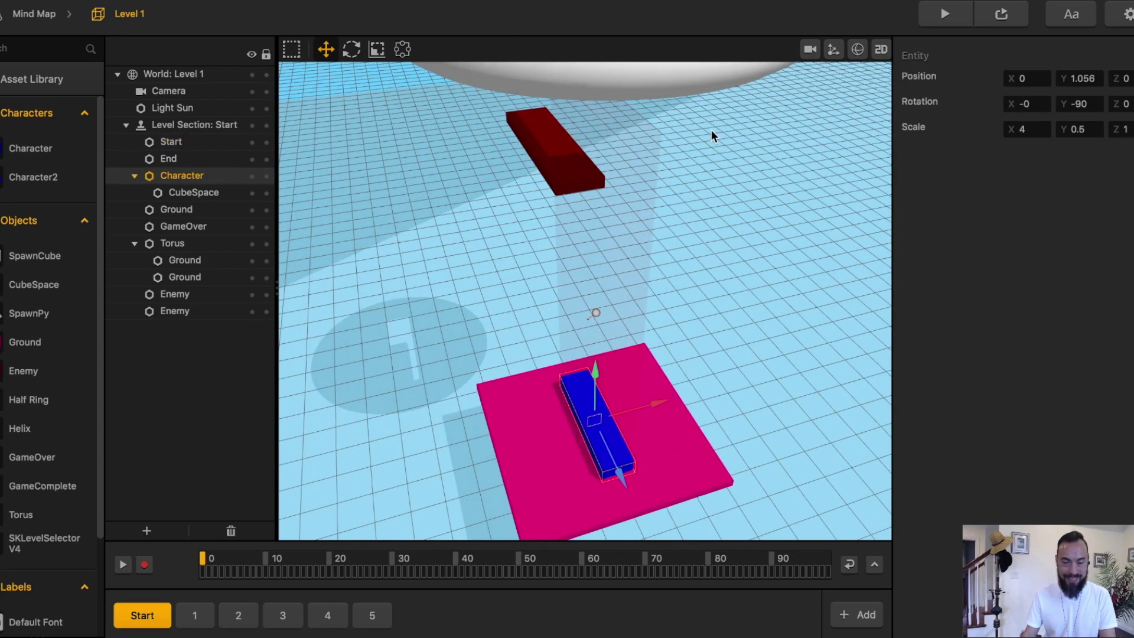
pyautogui.press('Up')
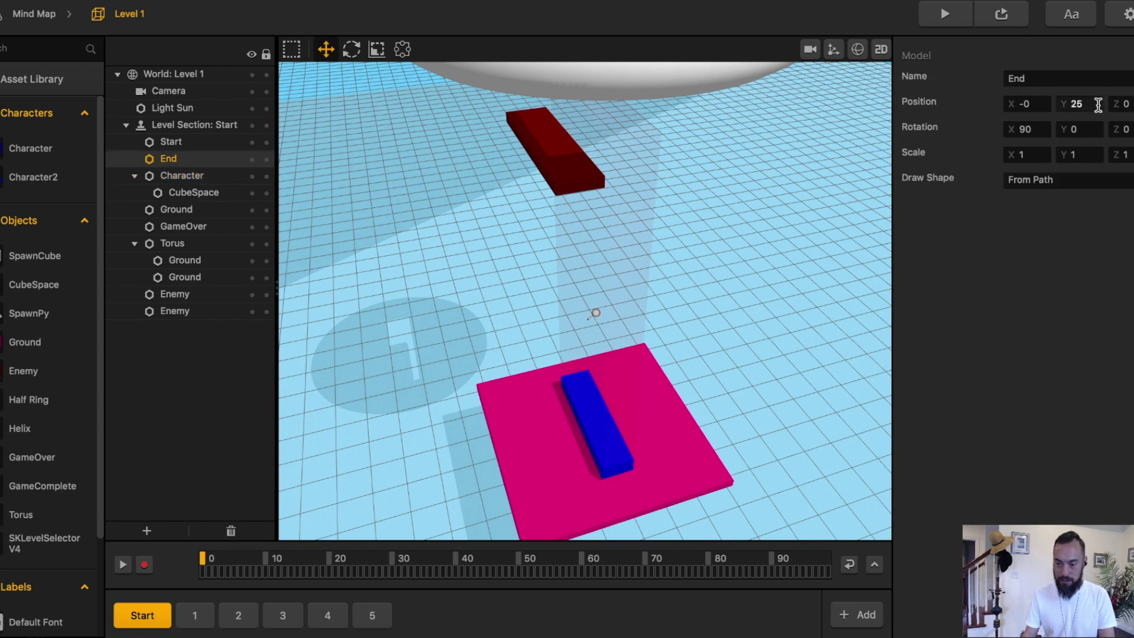
pyautogui.scroll(-3, 863, 118)
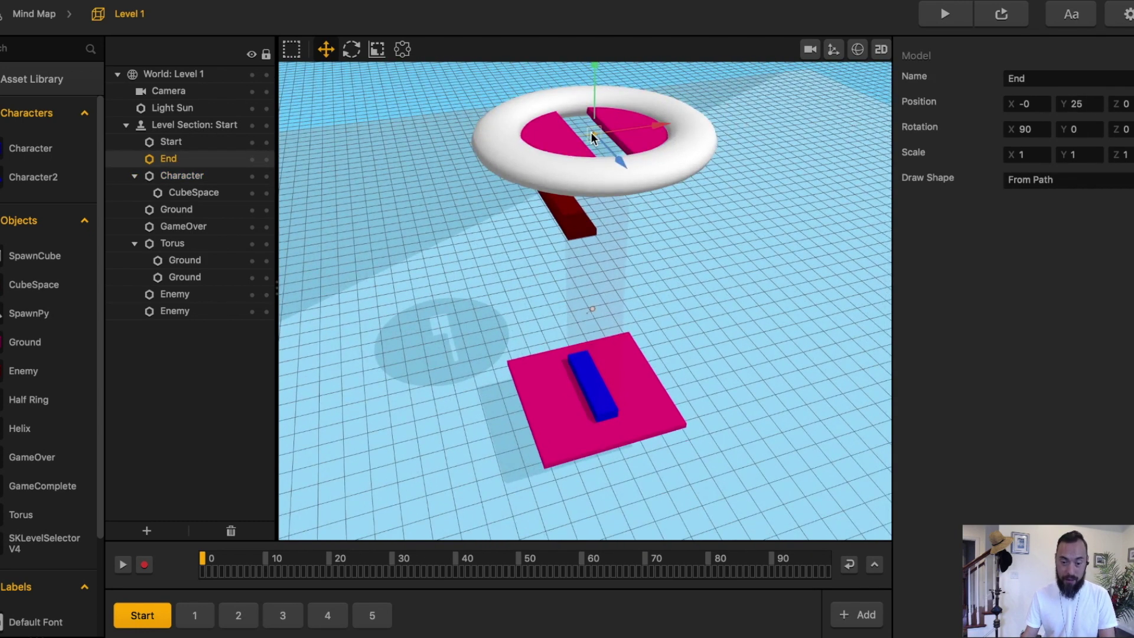
# Look through level sections 1 to 5, checking section 4's Start and End markers and the GameComplete object's properties.
pyautogui.click(195, 615)
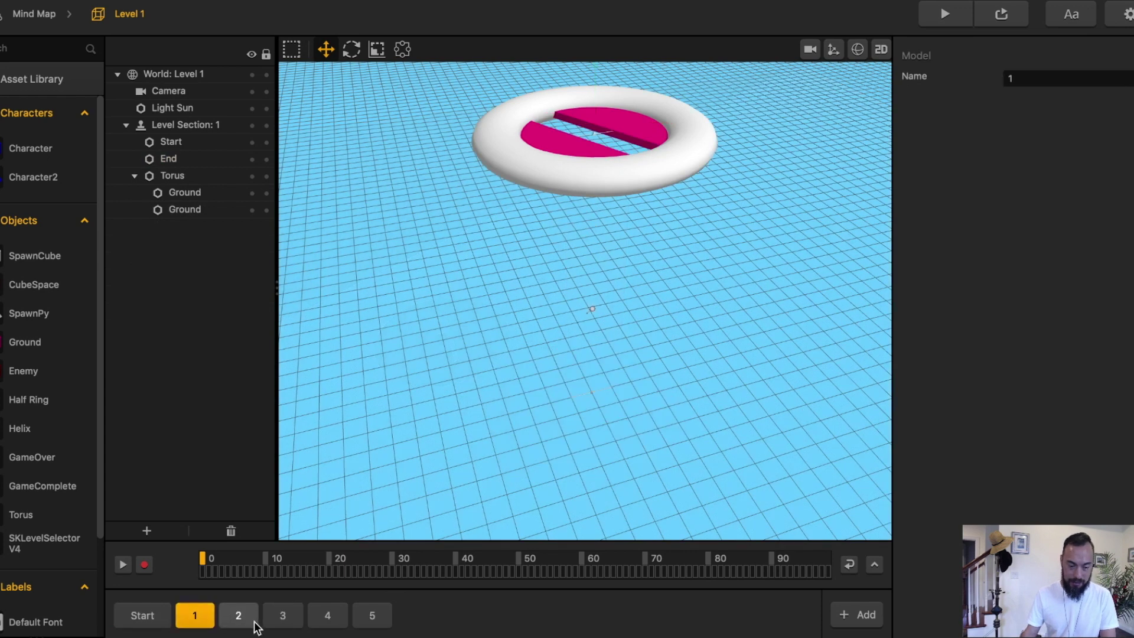
pyautogui.click(255, 620)
pyautogui.click(295, 623)
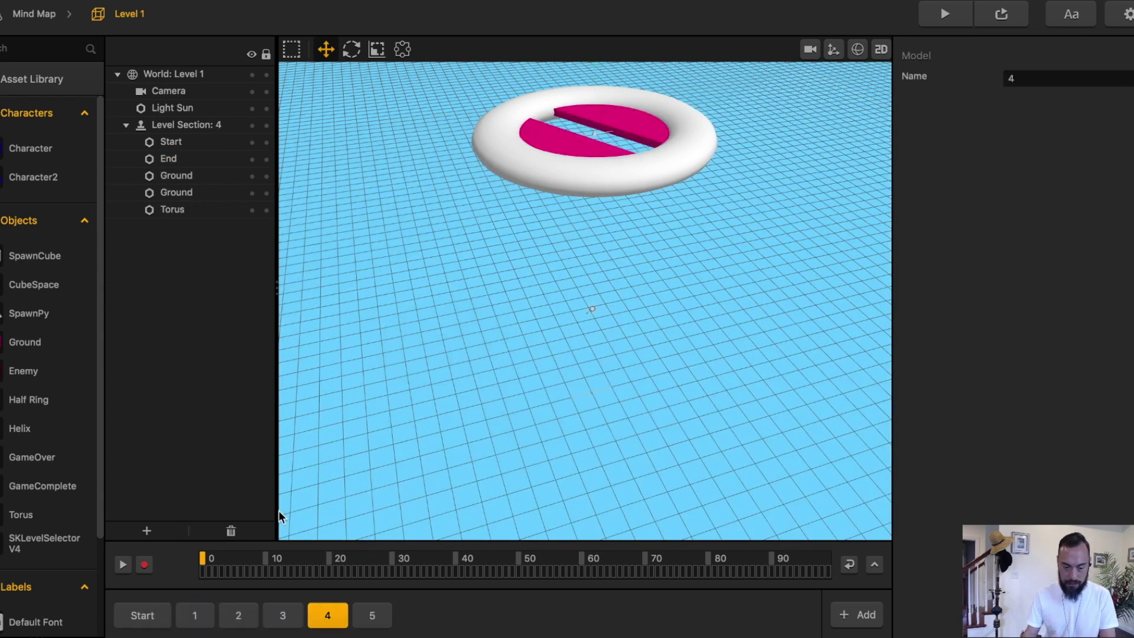
pyautogui.click(171, 142)
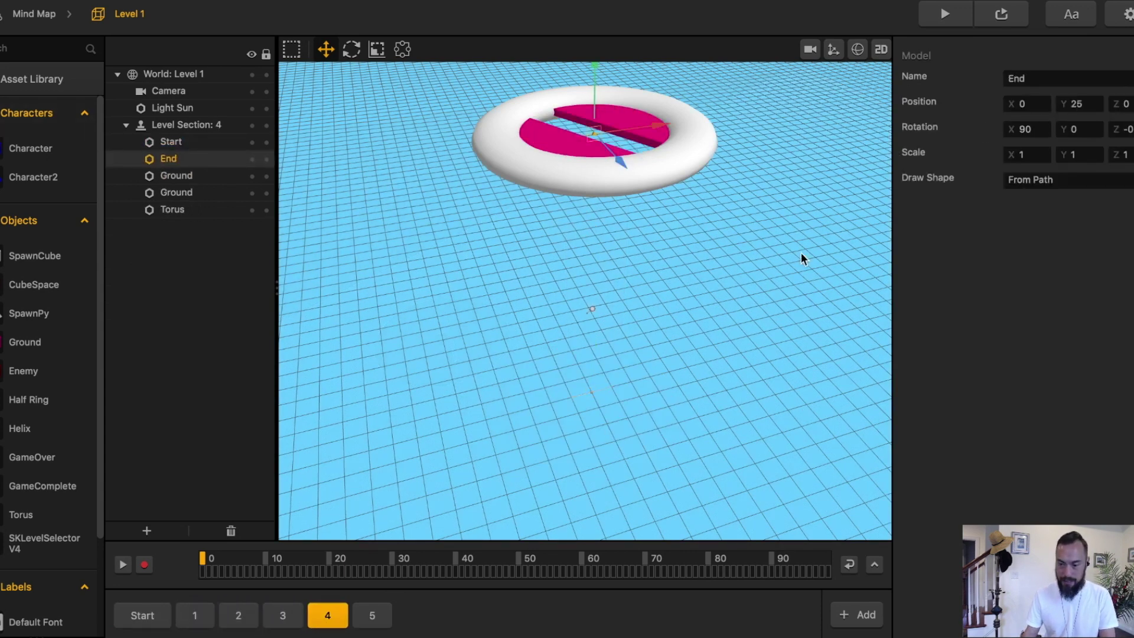
pyautogui.click(371, 615)
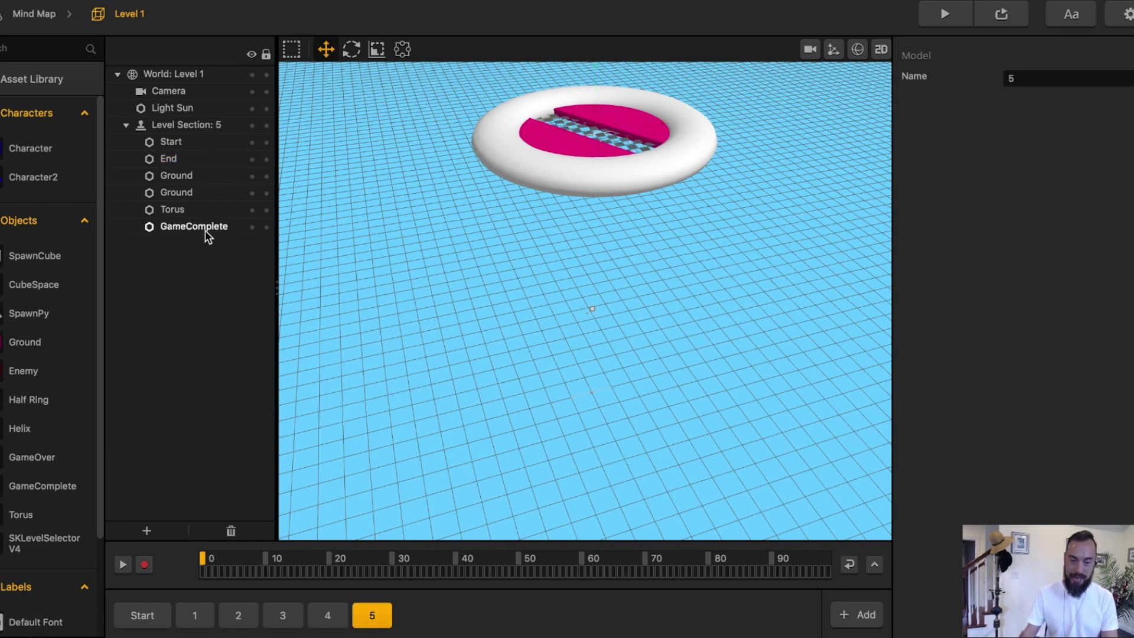
pyautogui.click(51, 484)
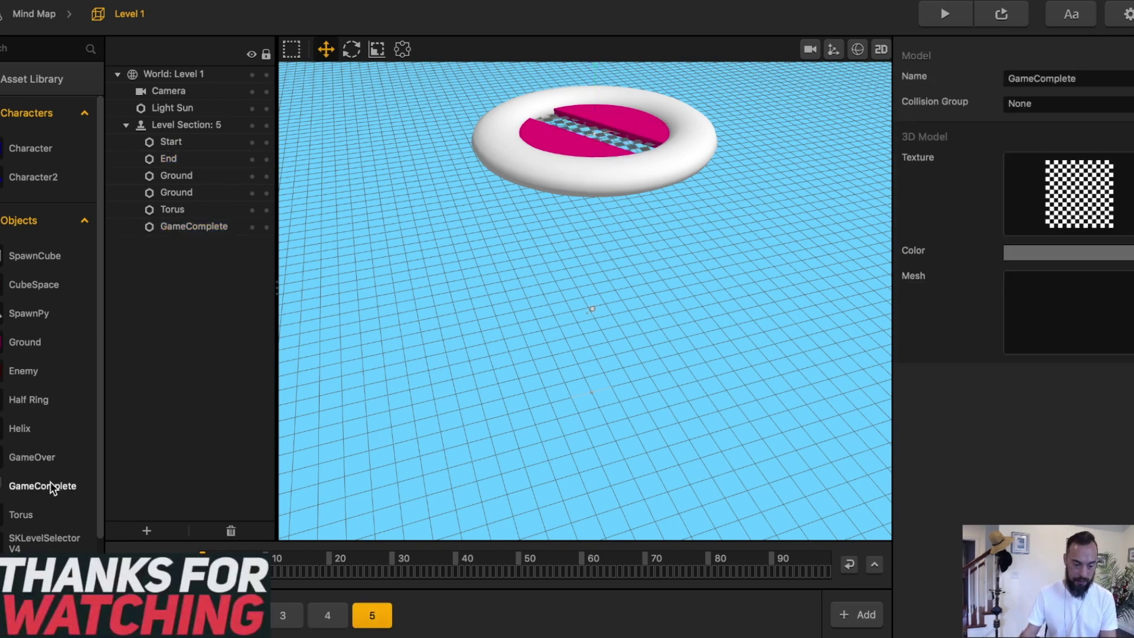
pyautogui.doubleClick(49, 484)
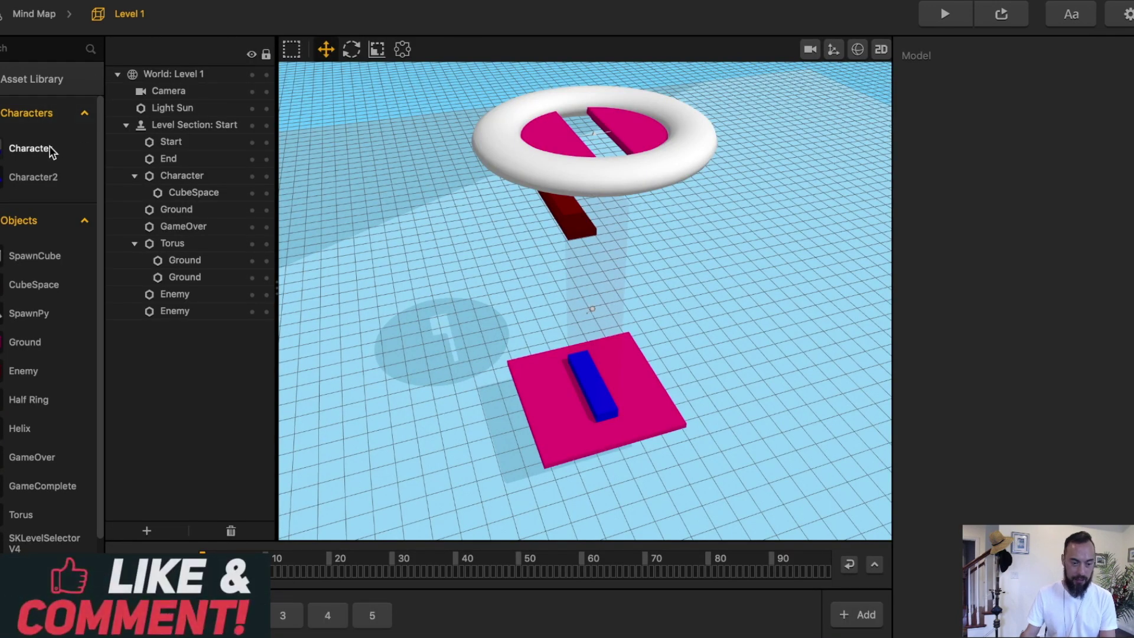
# Open the Character's node graph and inspect the settings of its Start and Touch Rotate nodes.
pyautogui.doubleClick(49, 148)
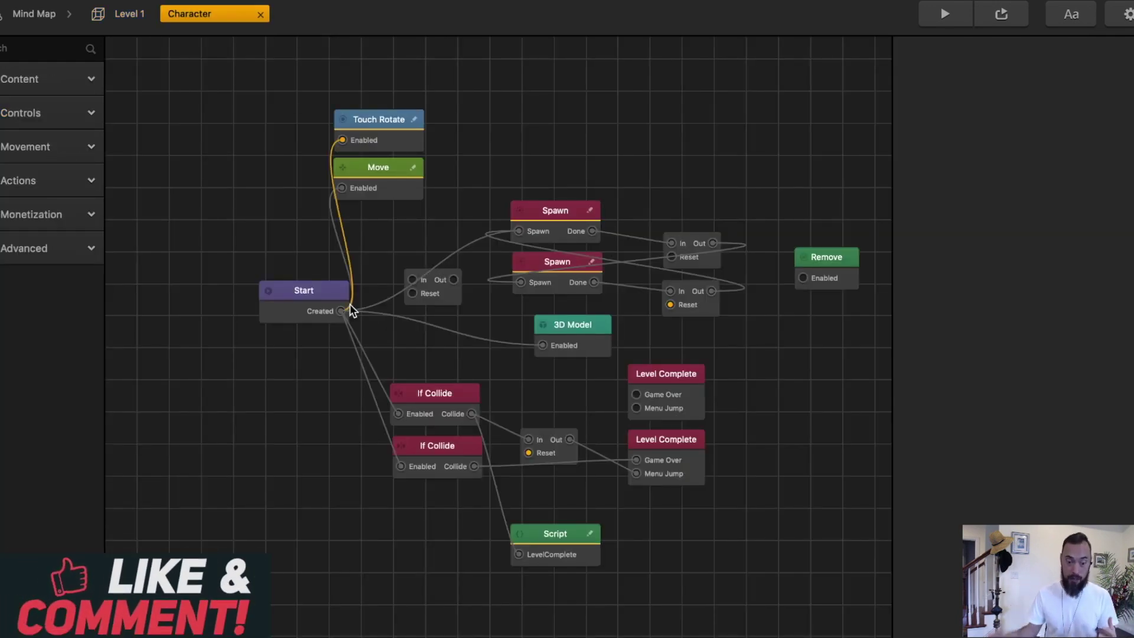
pyautogui.click(310, 295)
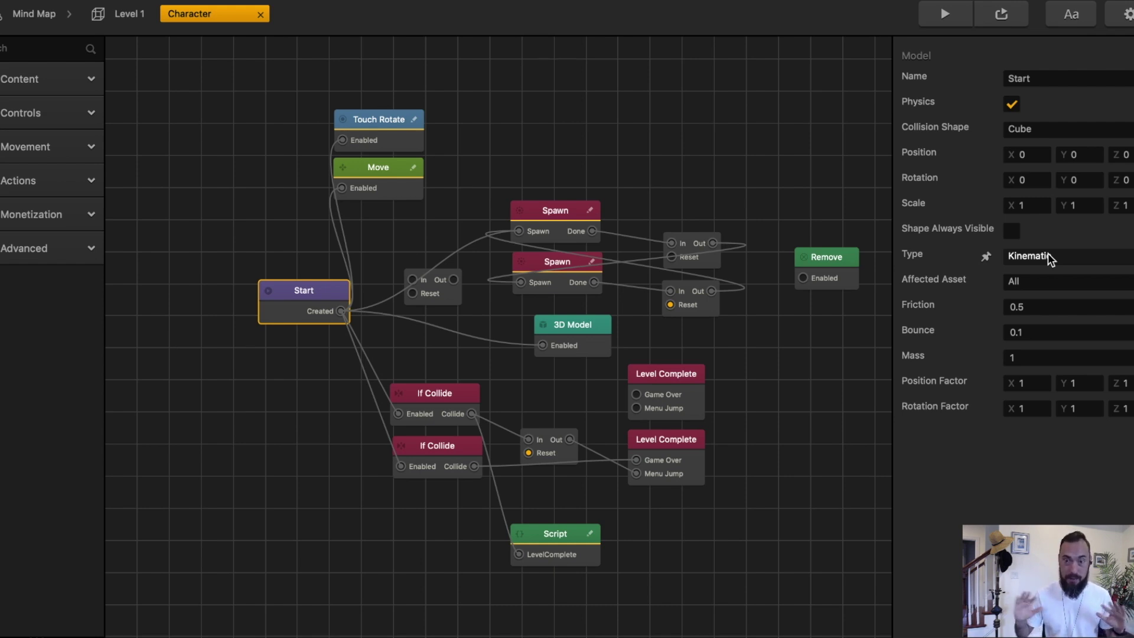
pyautogui.click(375, 120)
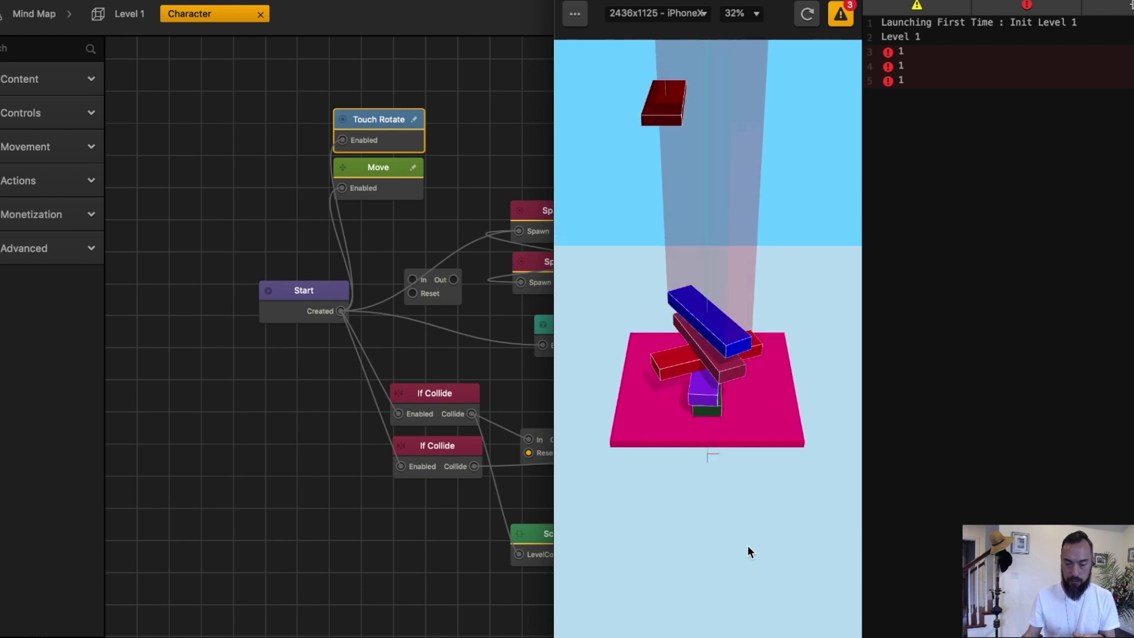
# Play-test Level 1 in the preview with the error console hidden.
pyautogui.click(574, 13)
pyautogui.click(597, 39)
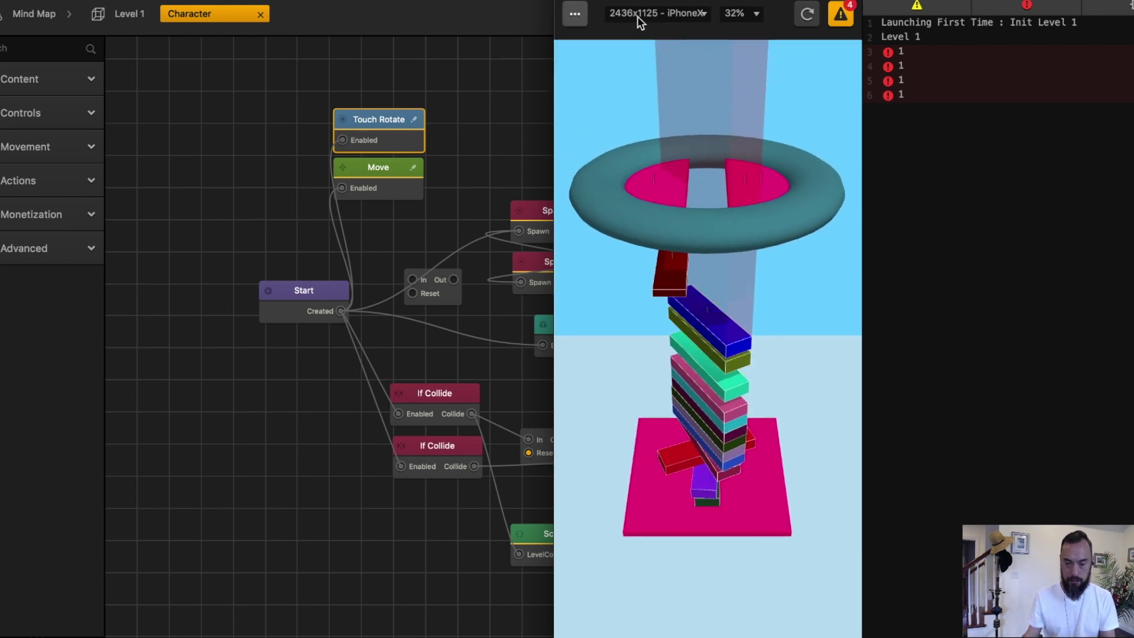
pyautogui.click(841, 15)
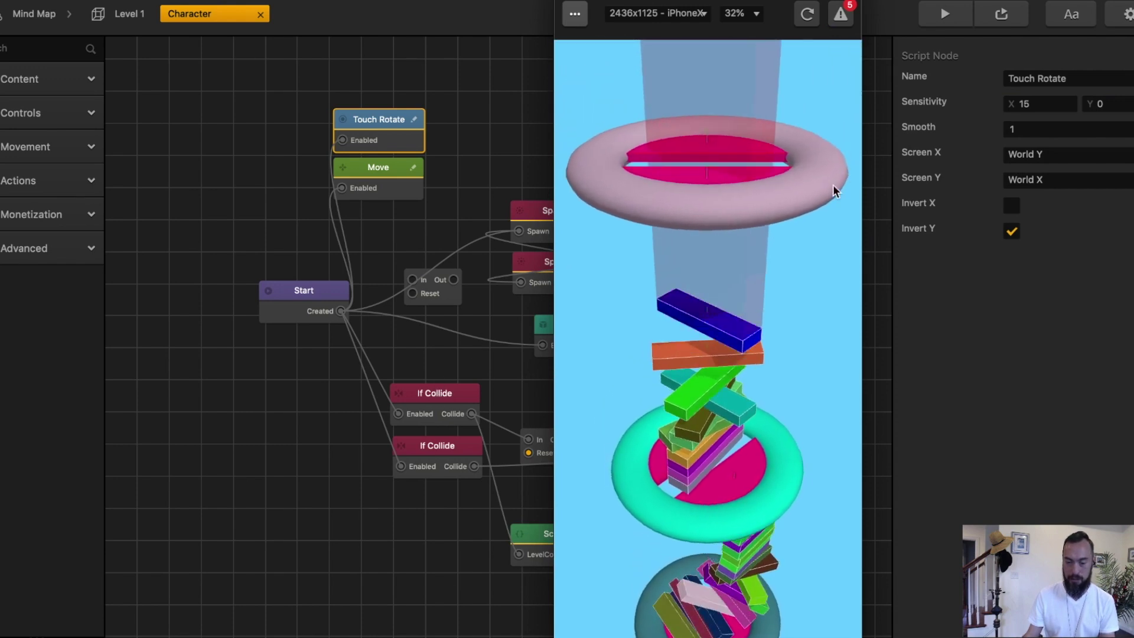
# Set the Touch Rotate node's Y sensitivity to 5 and restart the preview to test vertical rotation.
pyautogui.click(1099, 104)
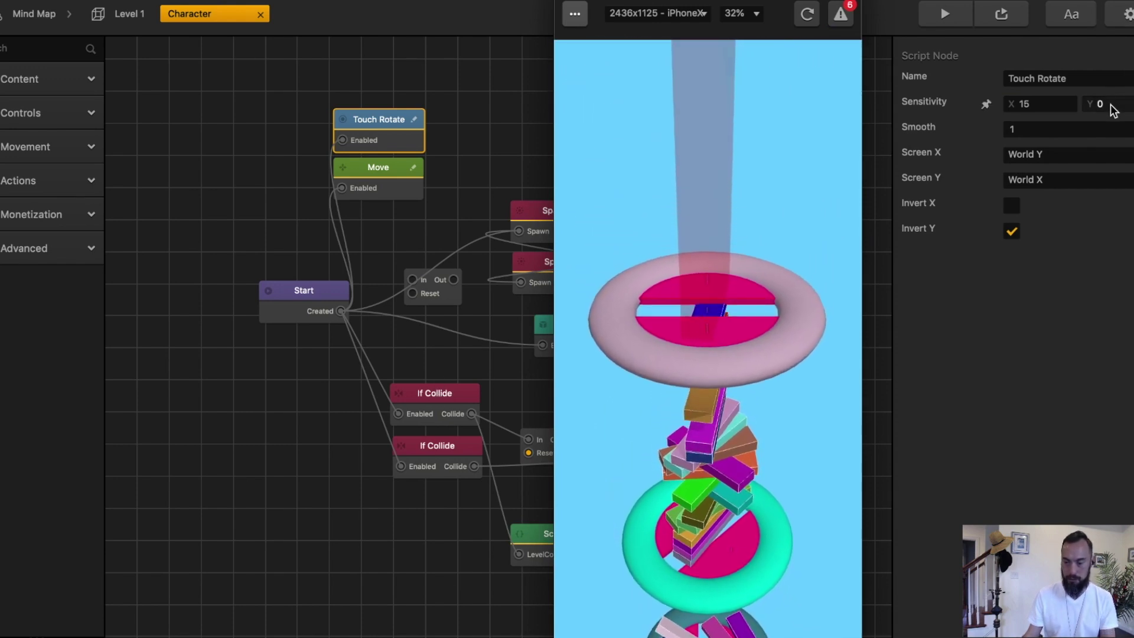
pyautogui.write('5')
pyautogui.press('Return')
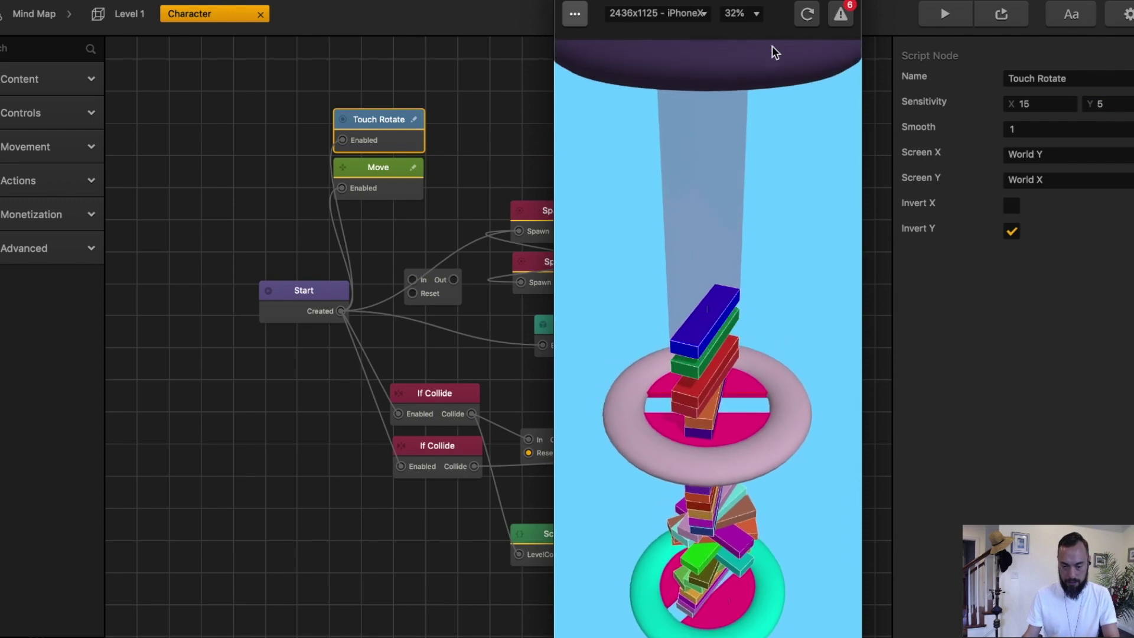
pyautogui.click(804, 14)
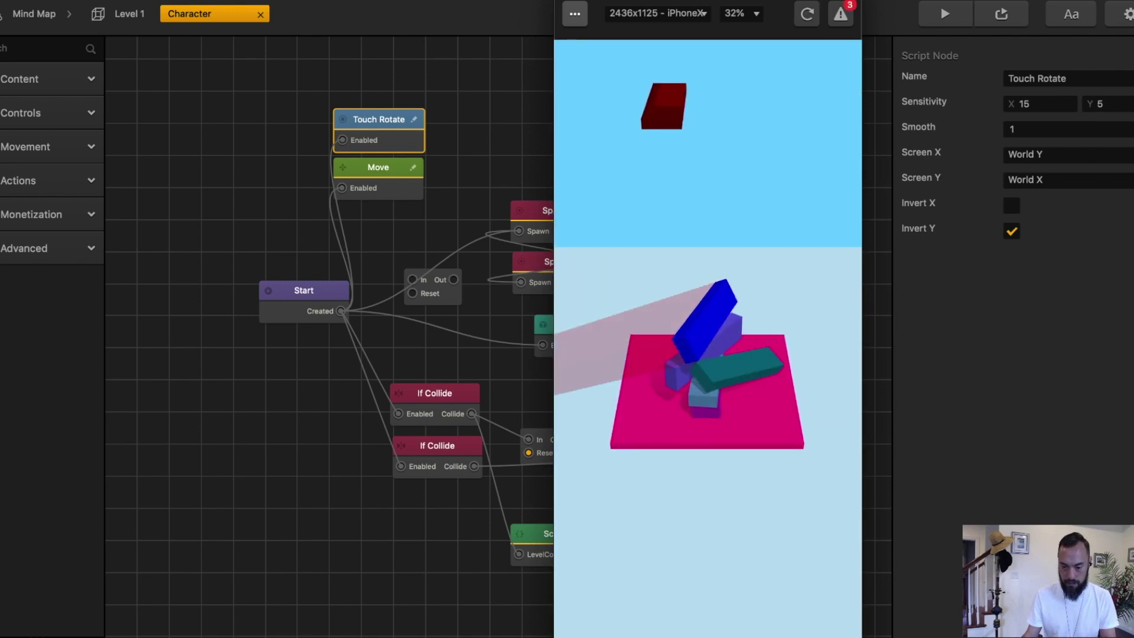
pyautogui.moveTo(680, 345); pyautogui.dragTo(673, 635)
# Set the Touch Rotate node's Y sensitivity back to 0 and restart the preview to test horizontal rotation.
pyautogui.click(1099, 105)
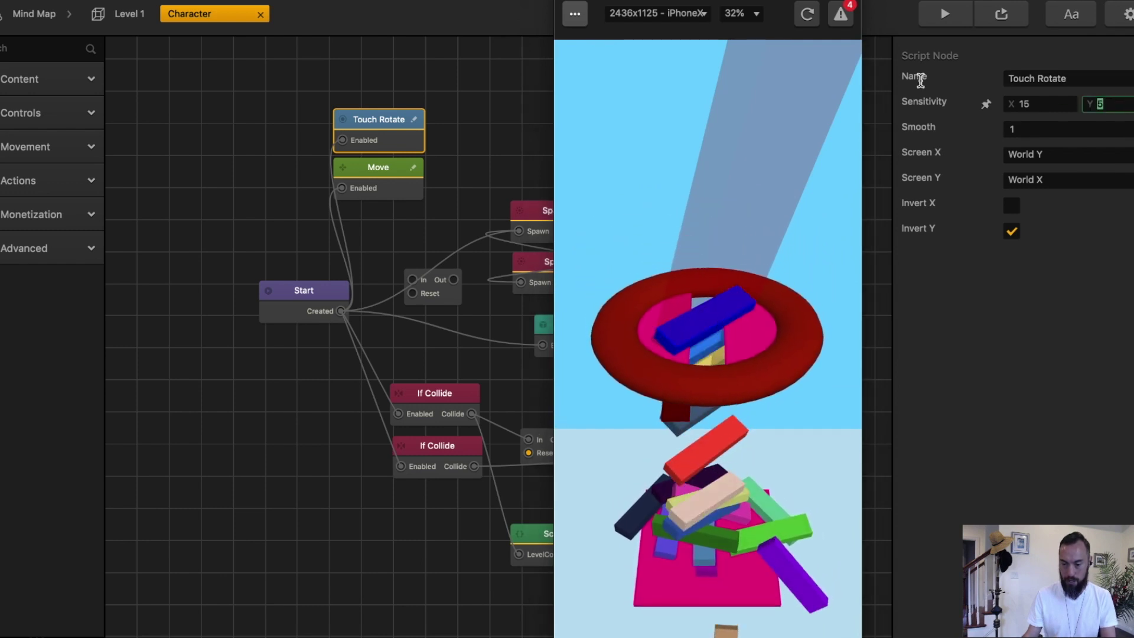
pyautogui.write('0')
pyautogui.press('Return')
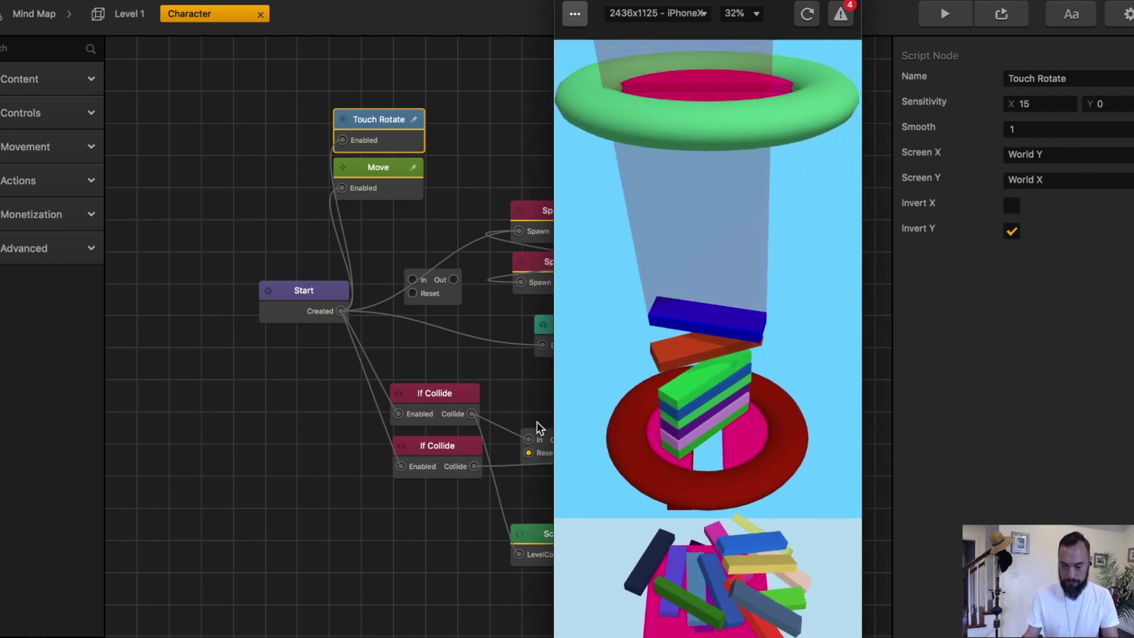
pyautogui.moveTo(794, 426); pyautogui.dragTo(664, 424)
pyautogui.click(808, 15)
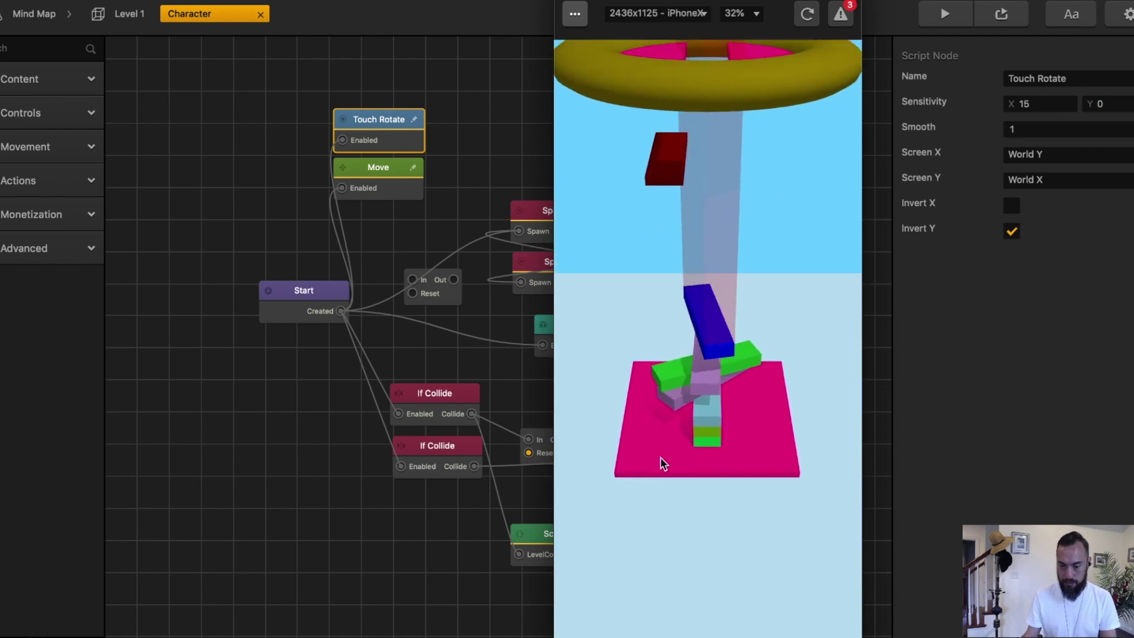
# Remove the second Spawn node and its delay, loop the remaining delay back into the first Spawn, and preview the level.
pyautogui.click(390, 180)
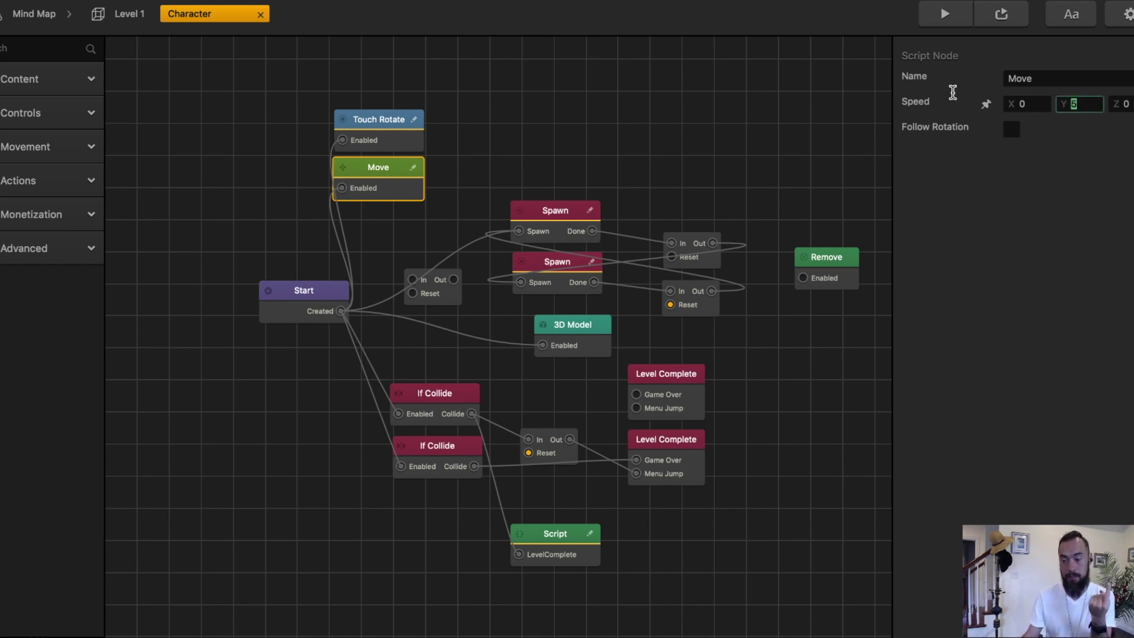
pyautogui.click(563, 214)
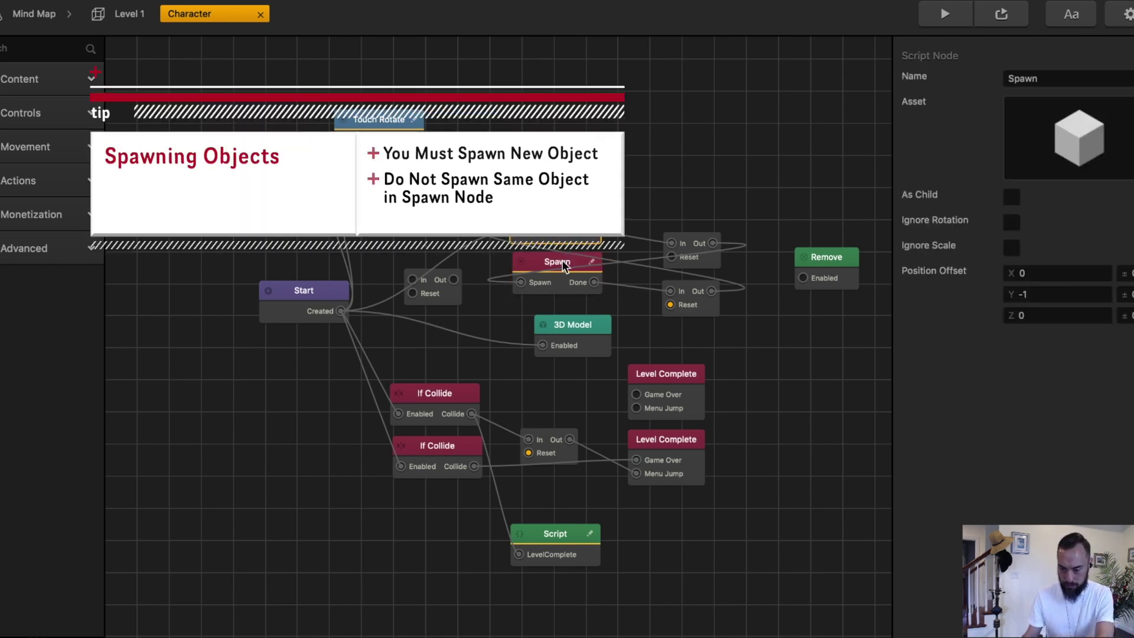
pyautogui.click(694, 314)
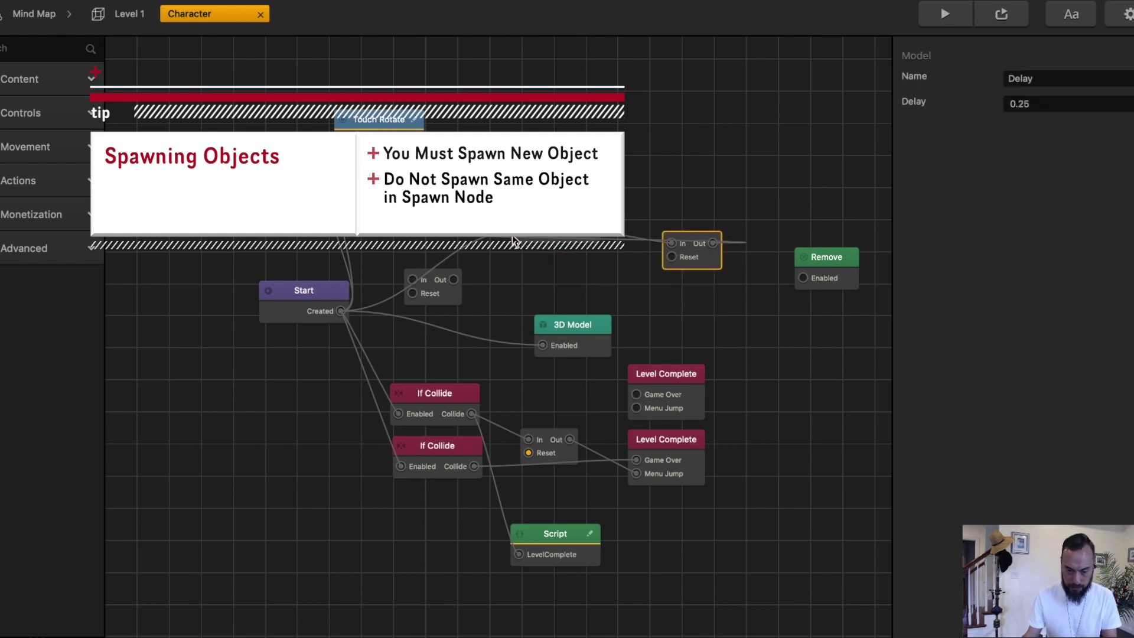
pyautogui.click(951, 15)
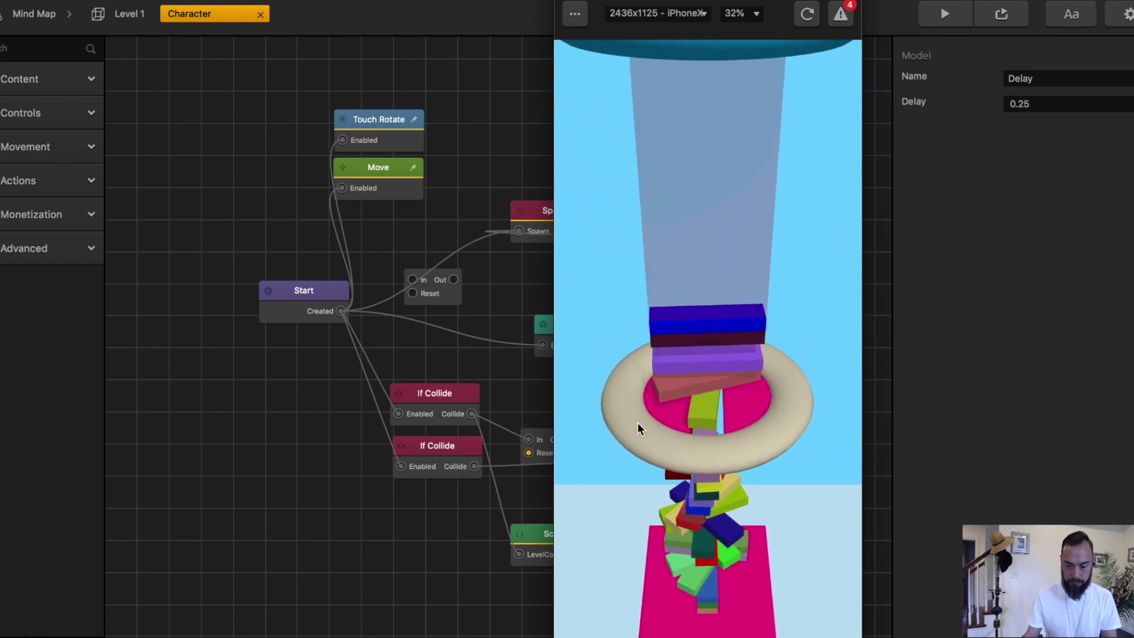
pyautogui.press('Escape')
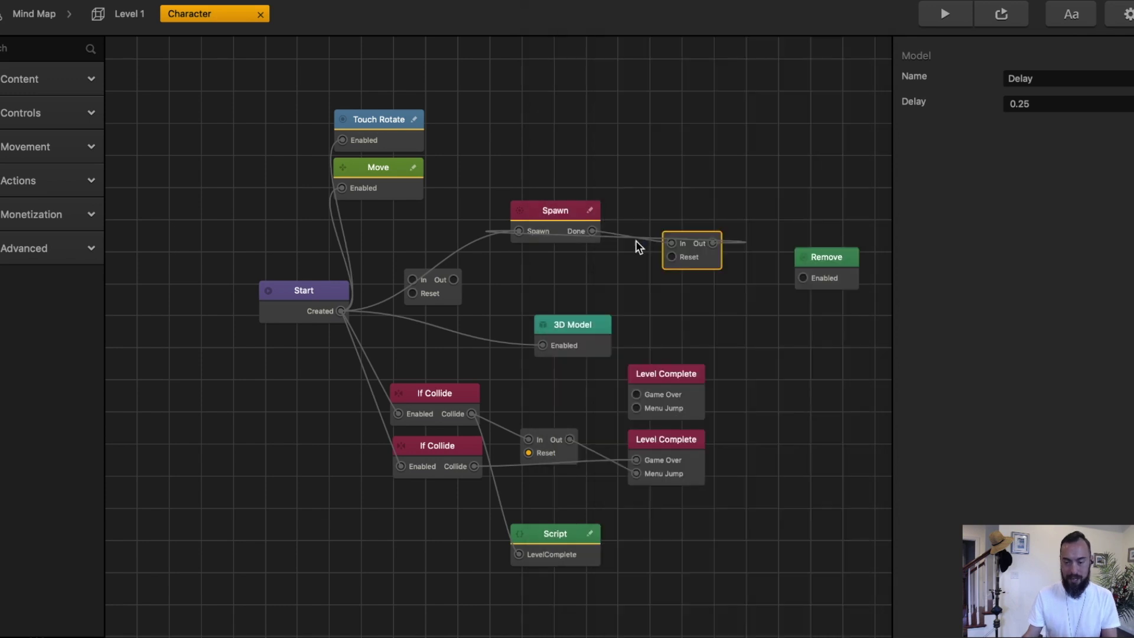
# Inspect the Character's two If Collide nodes and the connected Level Complete node.
pyautogui.click(446, 398)
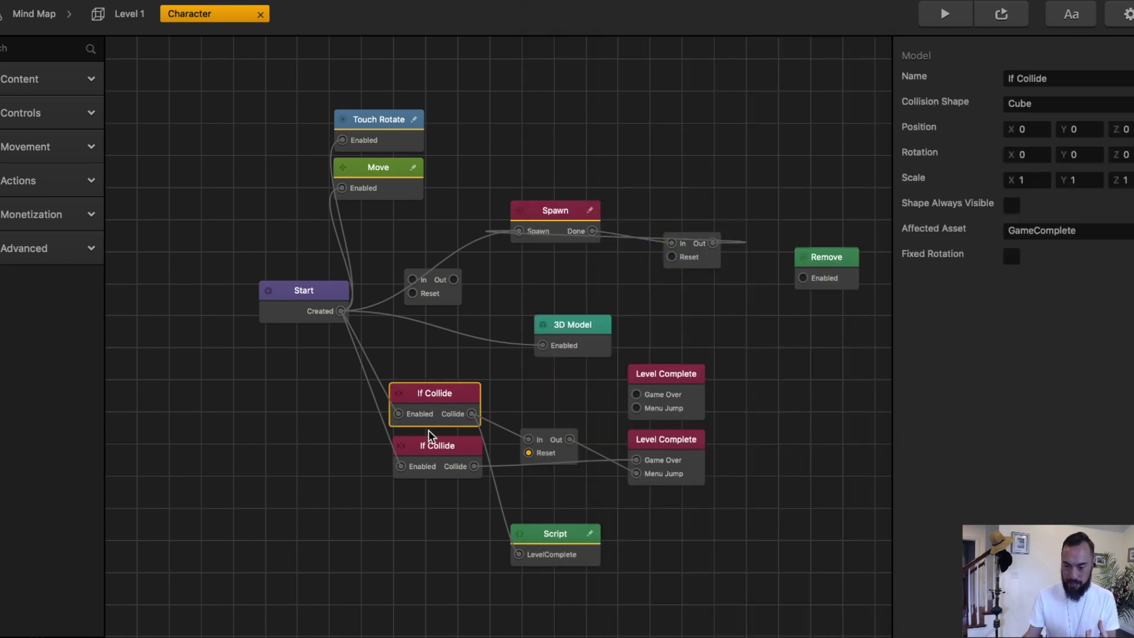
pyautogui.click(682, 448)
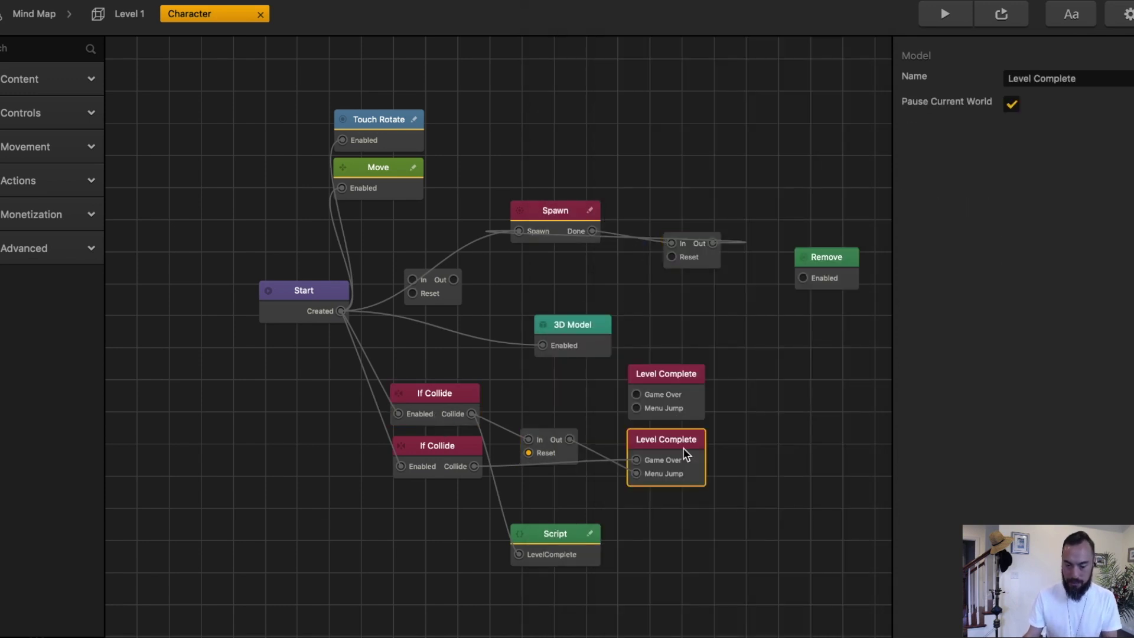
pyautogui.click(437, 448)
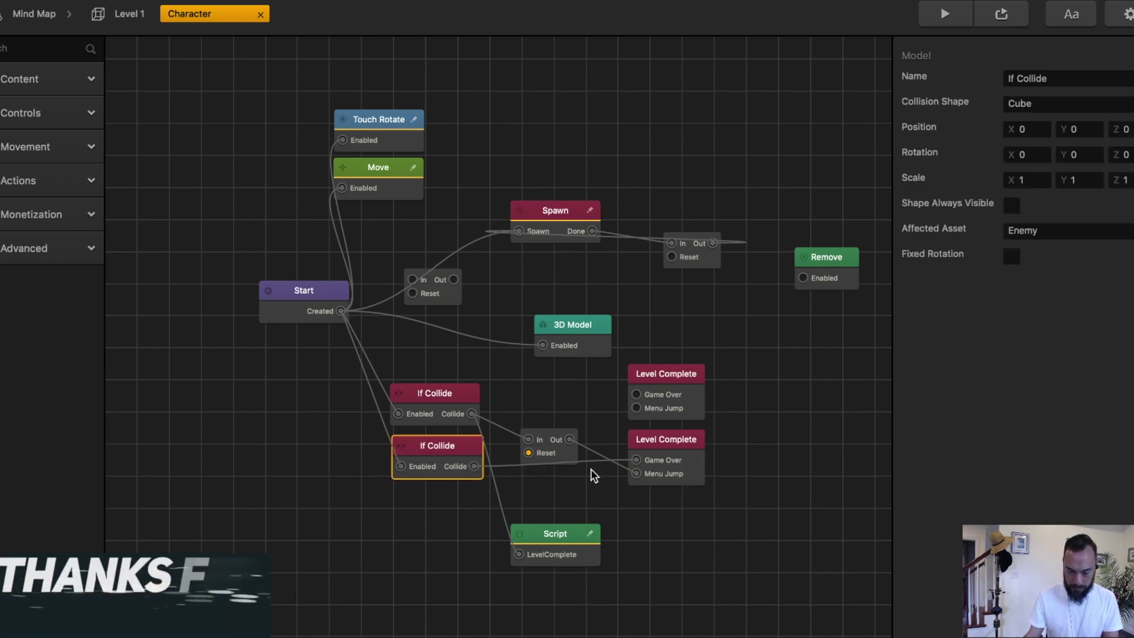
# Return to Level 1, check the Enemy asset's properties, and open its node graph to inspect the Start node.
pyautogui.click(138, 16)
pyautogui.moveTo(535, 292); pyautogui.dragTo(537, 245)
pyautogui.click(23, 373)
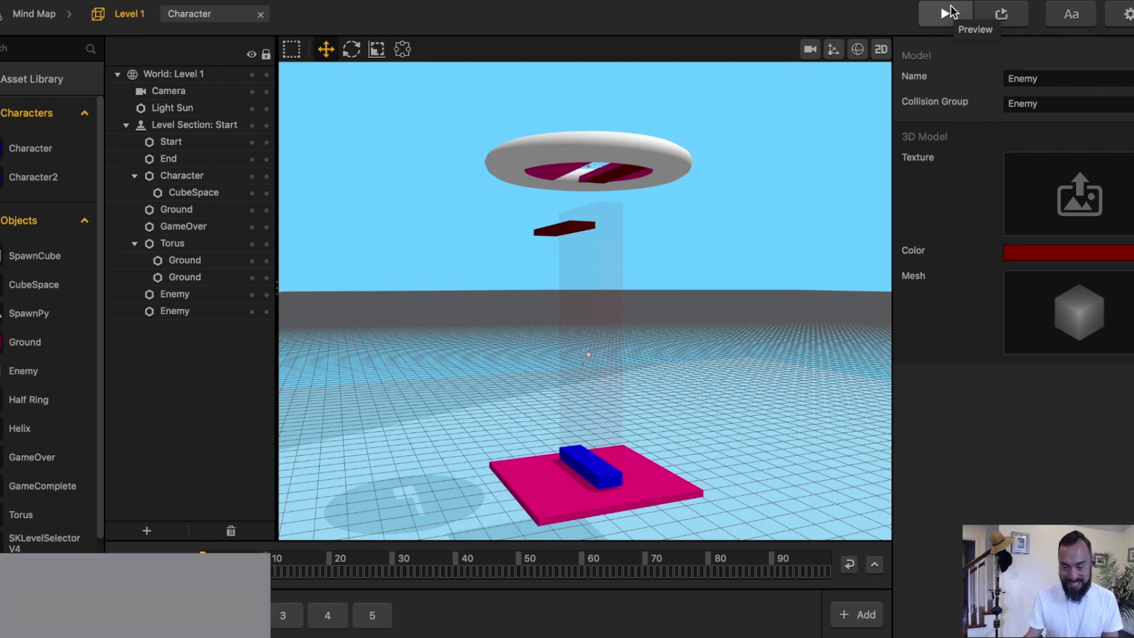
pyautogui.doubleClick(18, 371)
pyautogui.click(596, 299)
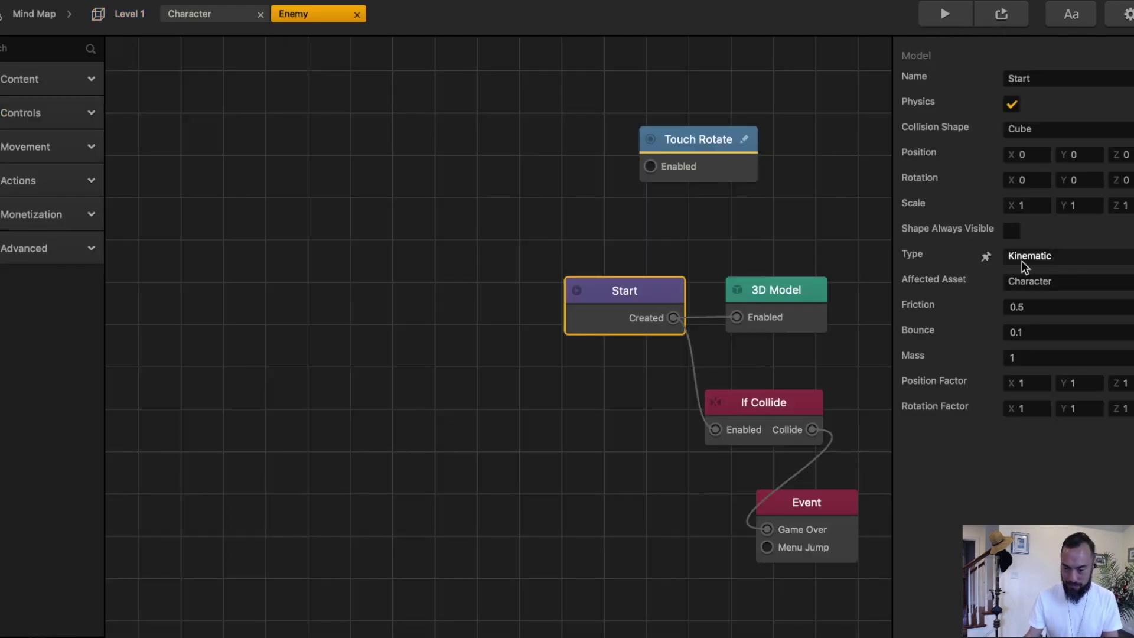
# Go back through the Character graph to Level 1 and examine the Torus with its Ground pieces.
pyautogui.click(211, 17)
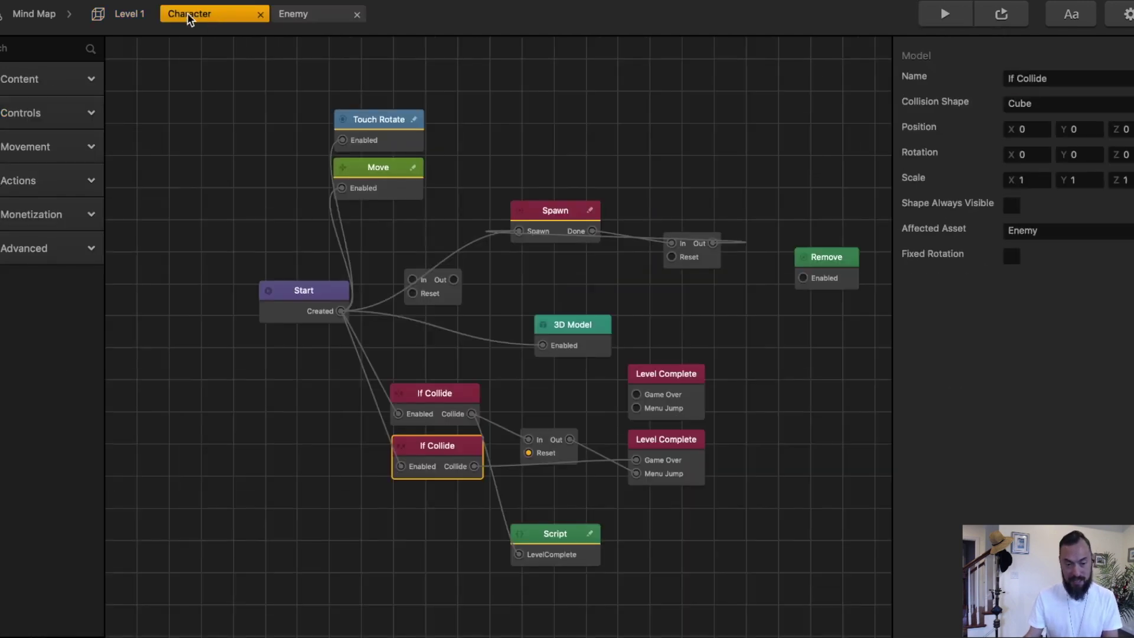
pyautogui.click(127, 14)
pyautogui.click(629, 238)
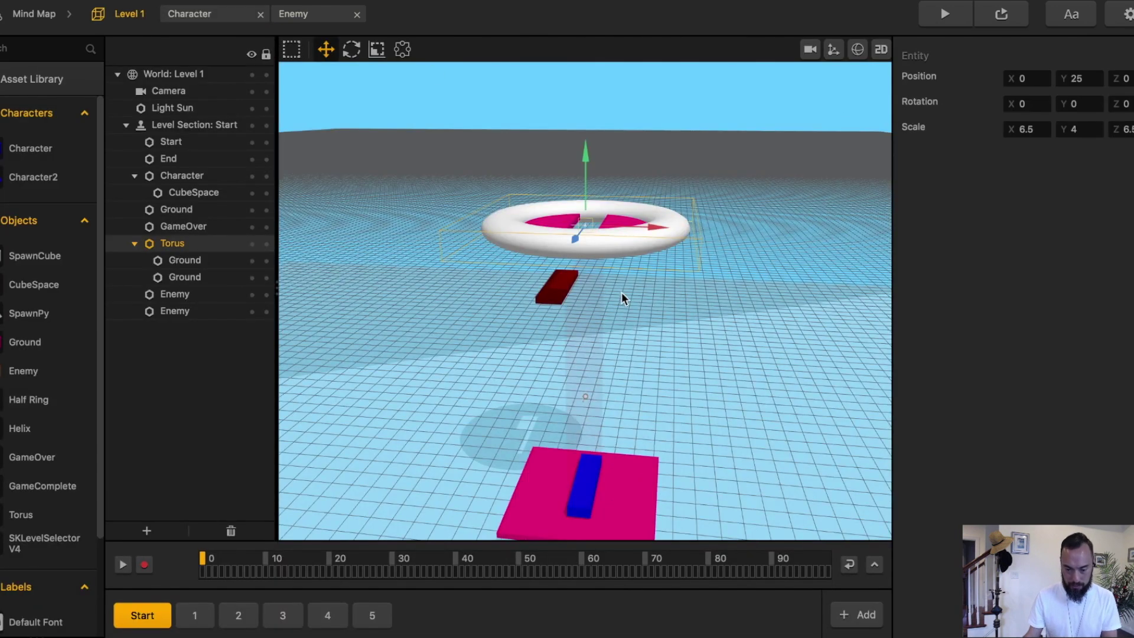
pyautogui.moveTo(189, 276); pyautogui.dragTo(194, 276)
pyautogui.click(580, 324)
pyautogui.moveTo(584, 157); pyautogui.dragTo(569, 176, button='right')
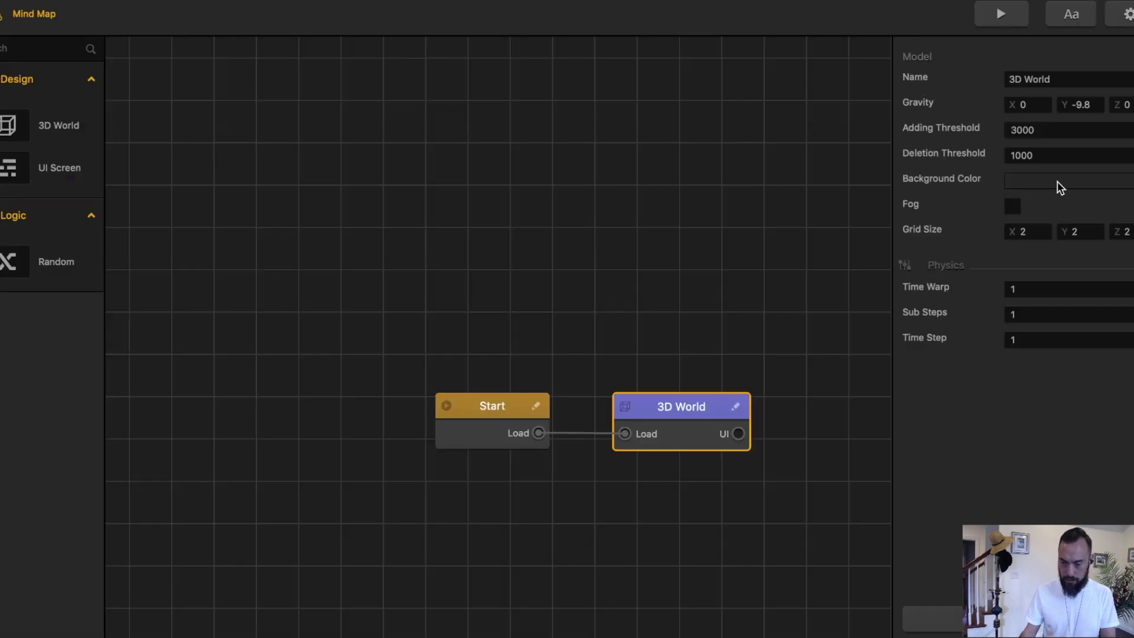
# Set the 3D World's background color to pink.
pyautogui.click(1057, 182)
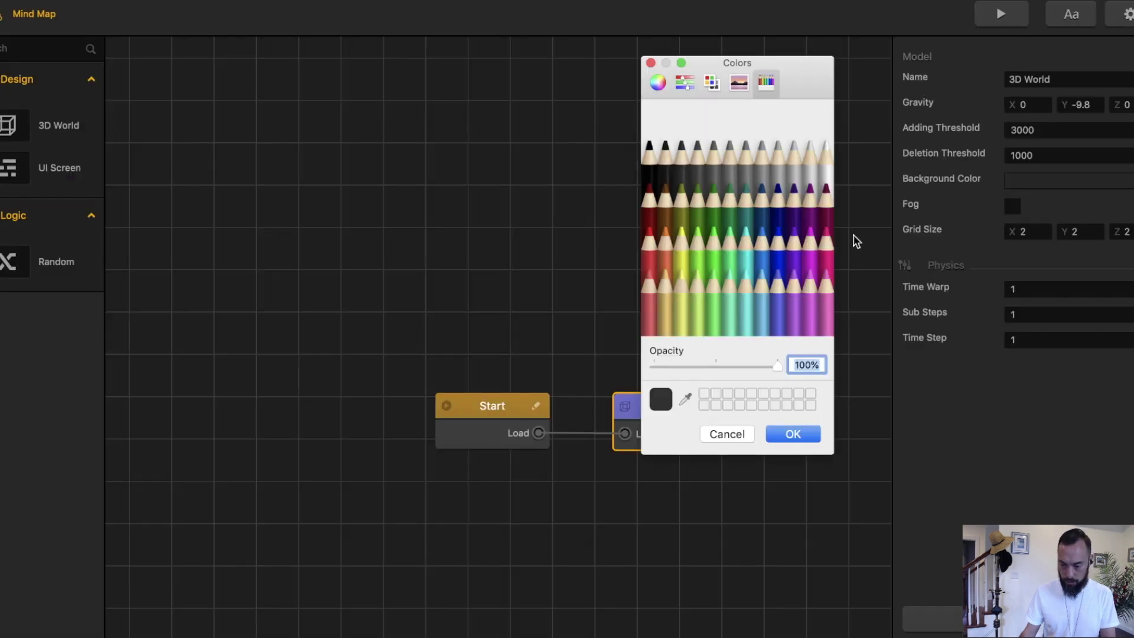
pyautogui.click(667, 312)
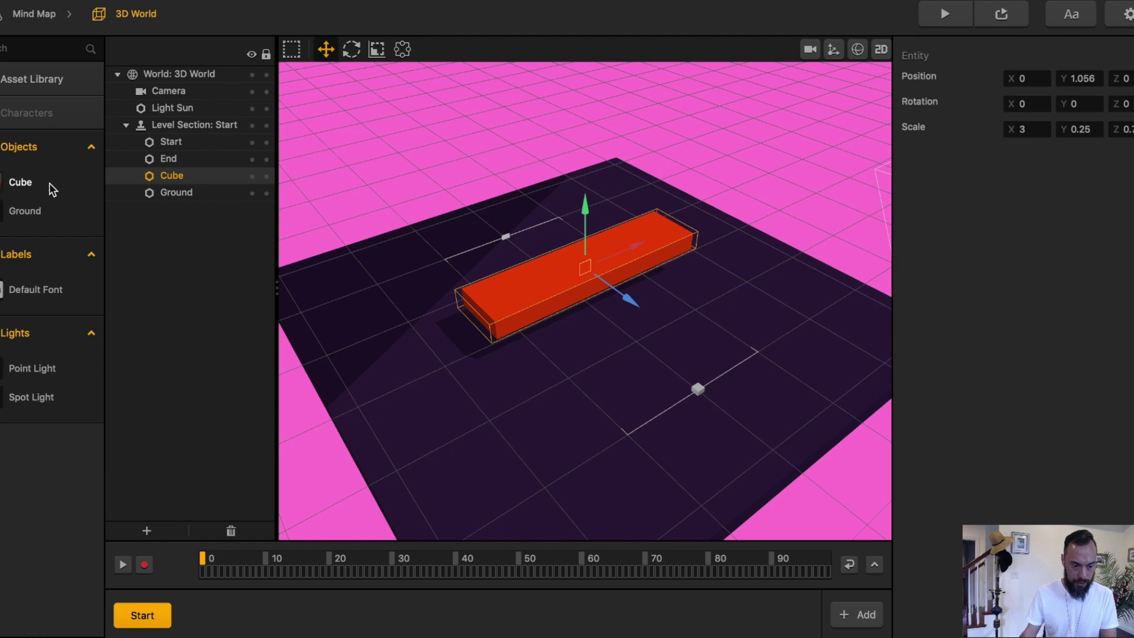
# Duplicate the Cube object, rename the copy SpawnCube, and set its color to Silver.
pyautogui.click(42, 184)
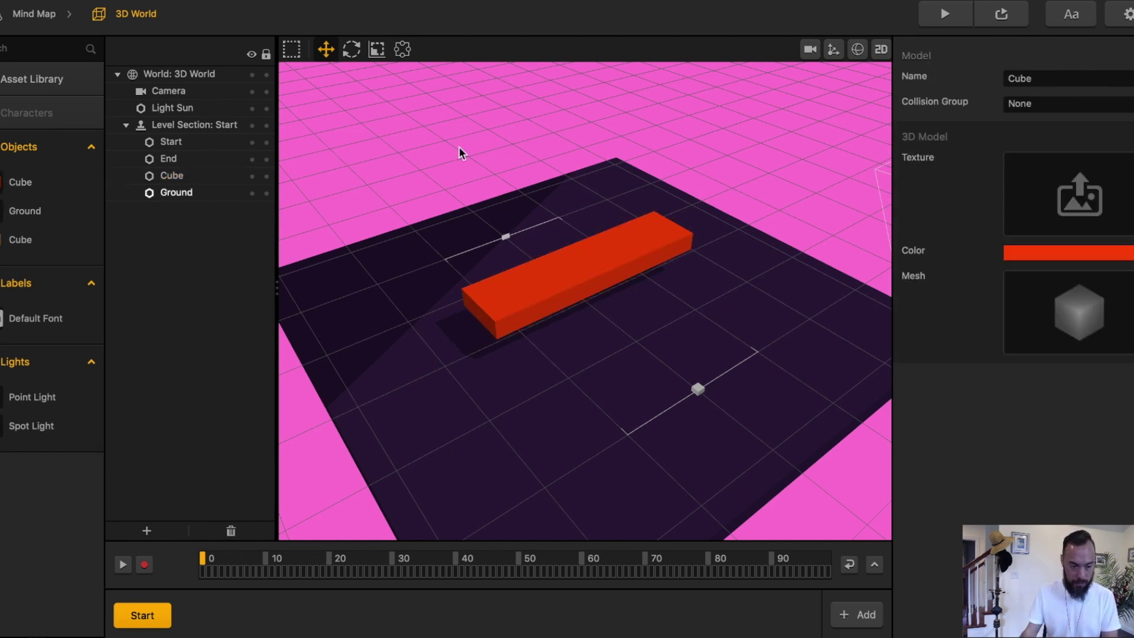
pyautogui.click(1038, 71)
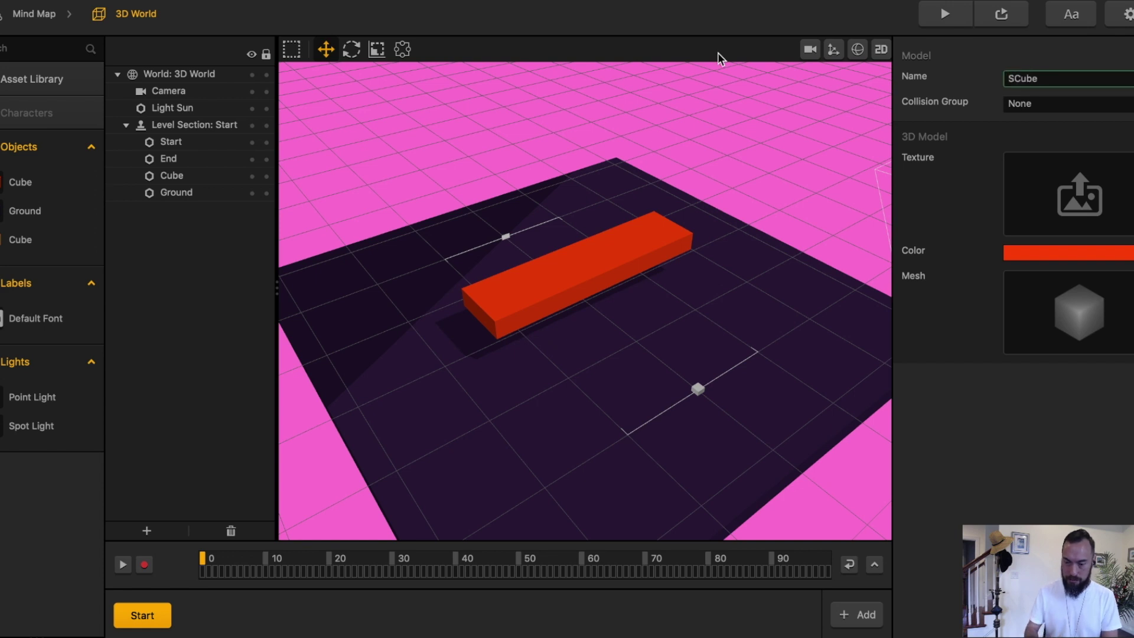
pyautogui.click(1013, 249)
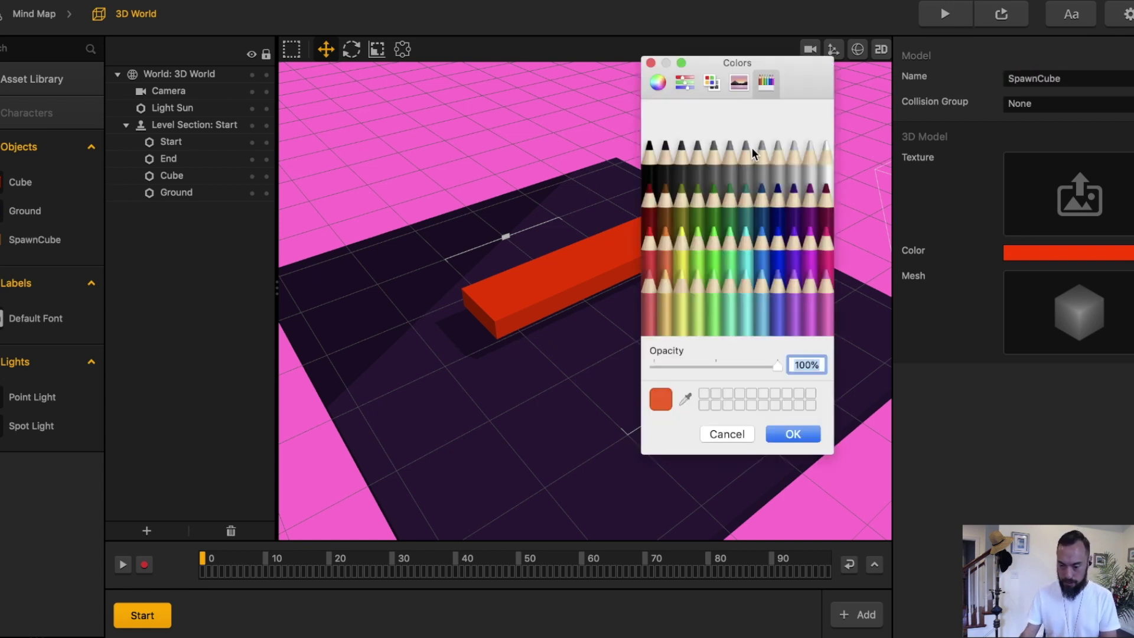
pyautogui.click(794, 170)
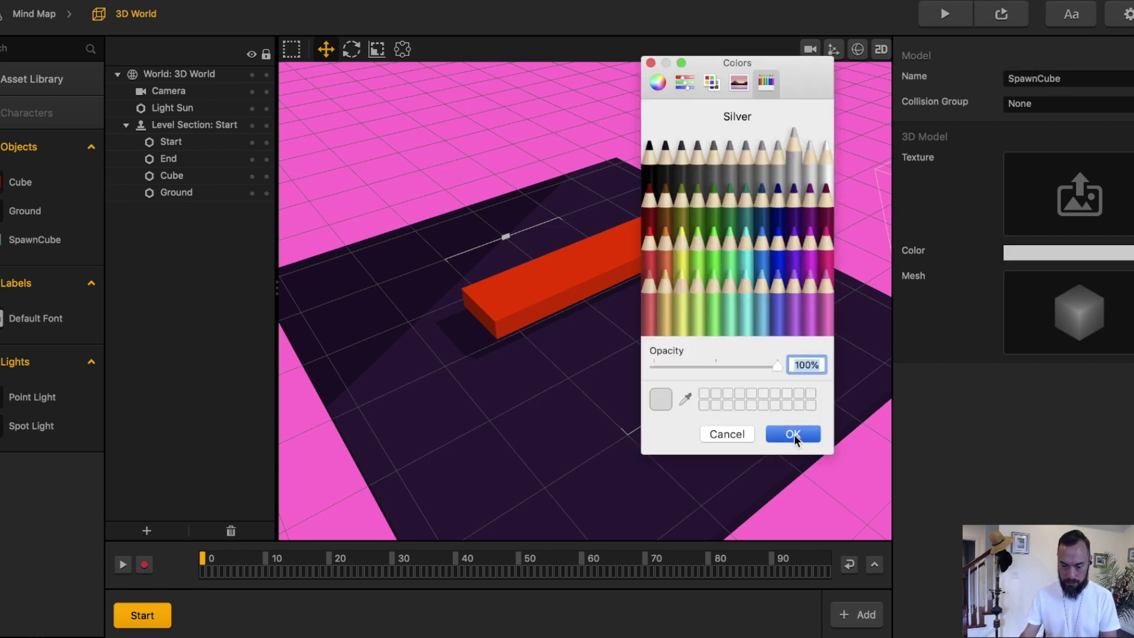
pyautogui.click(793, 434)
# In the SpawnCube node graph, add a Set Random Color node and connect the Start node's Created output to its Change input.
pyautogui.doubleClick(54, 242)
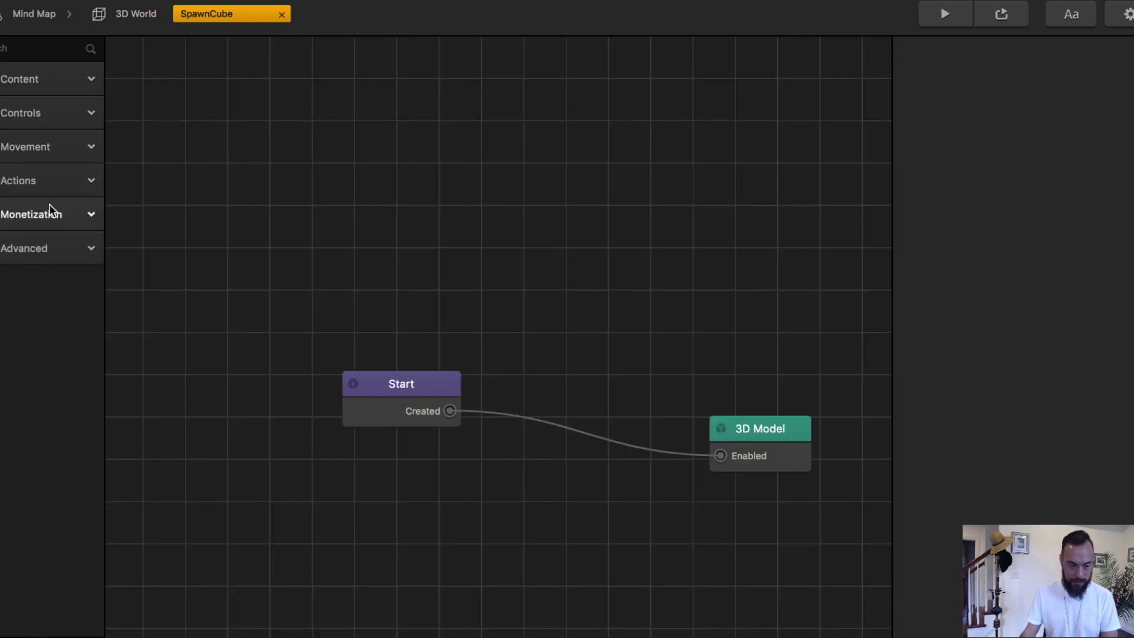
pyautogui.click(51, 179)
pyautogui.scroll(-2, 49, 325)
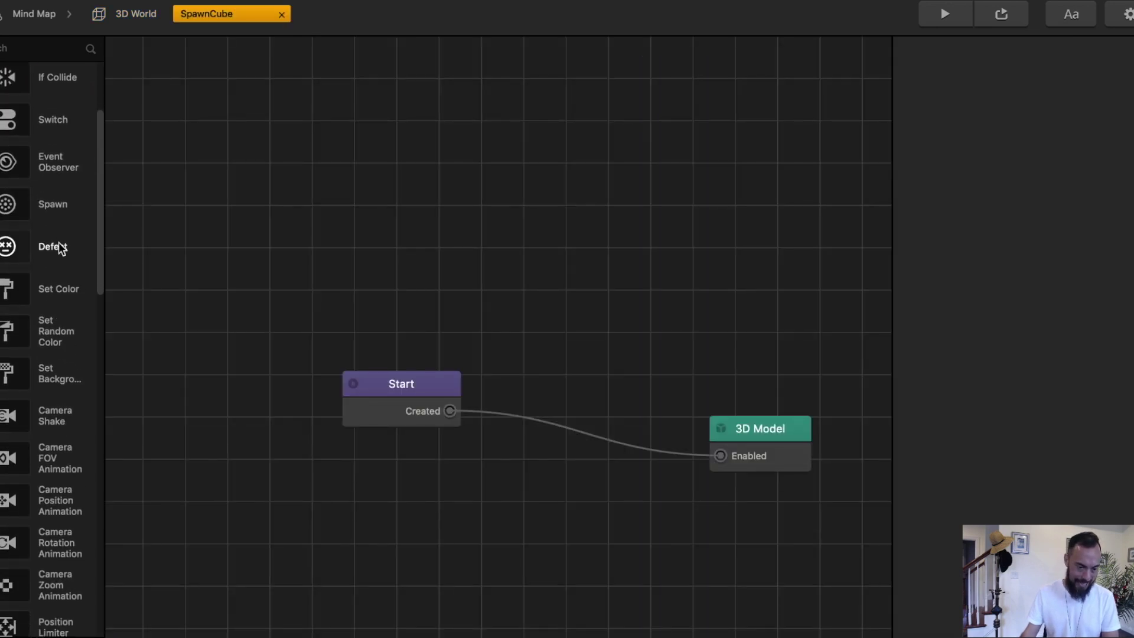
pyautogui.scroll(-5, 57, 271)
pyautogui.moveTo(53, 189); pyautogui.dragTo(603, 328)
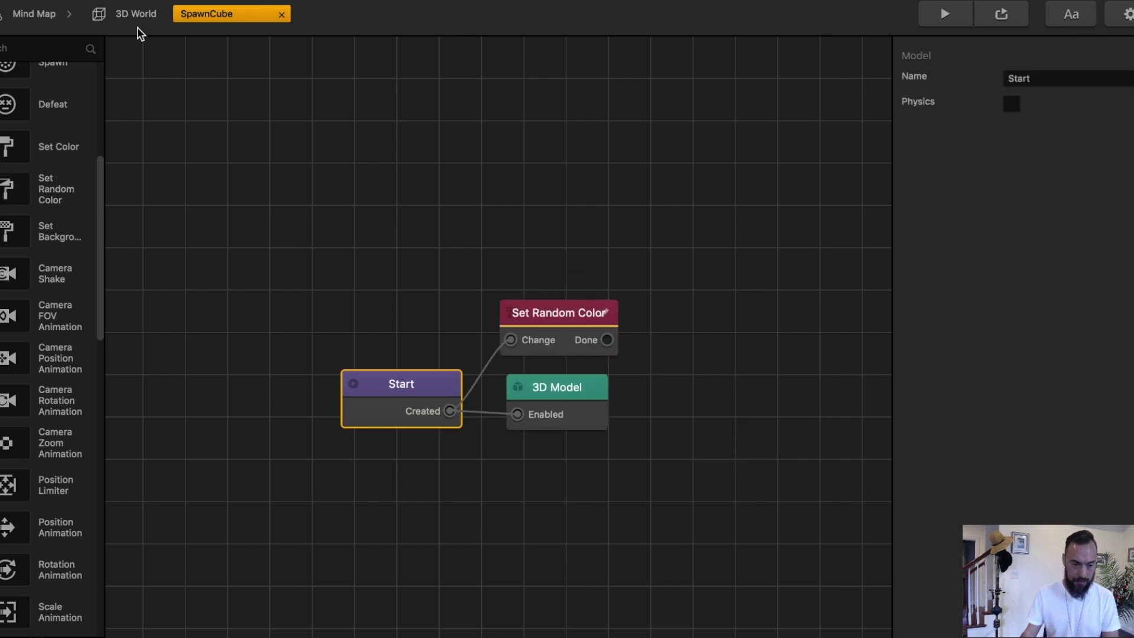
# Return to the 3D World, convert the Cube object into a character, and open its node graph.
pyautogui.click(135, 15)
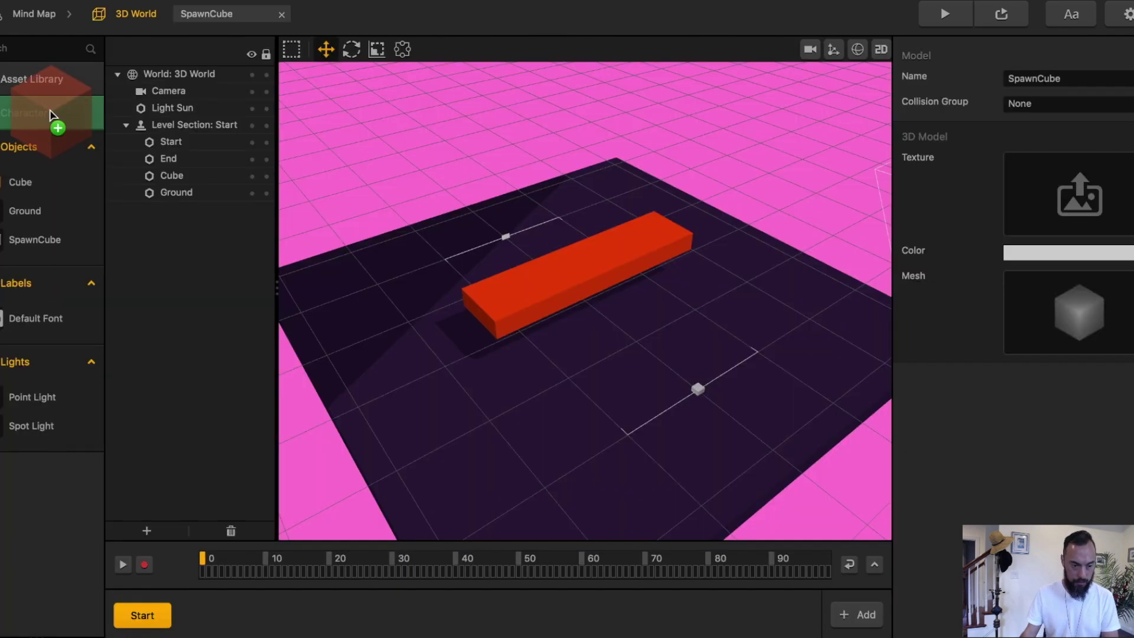
pyautogui.doubleClick(30, 148)
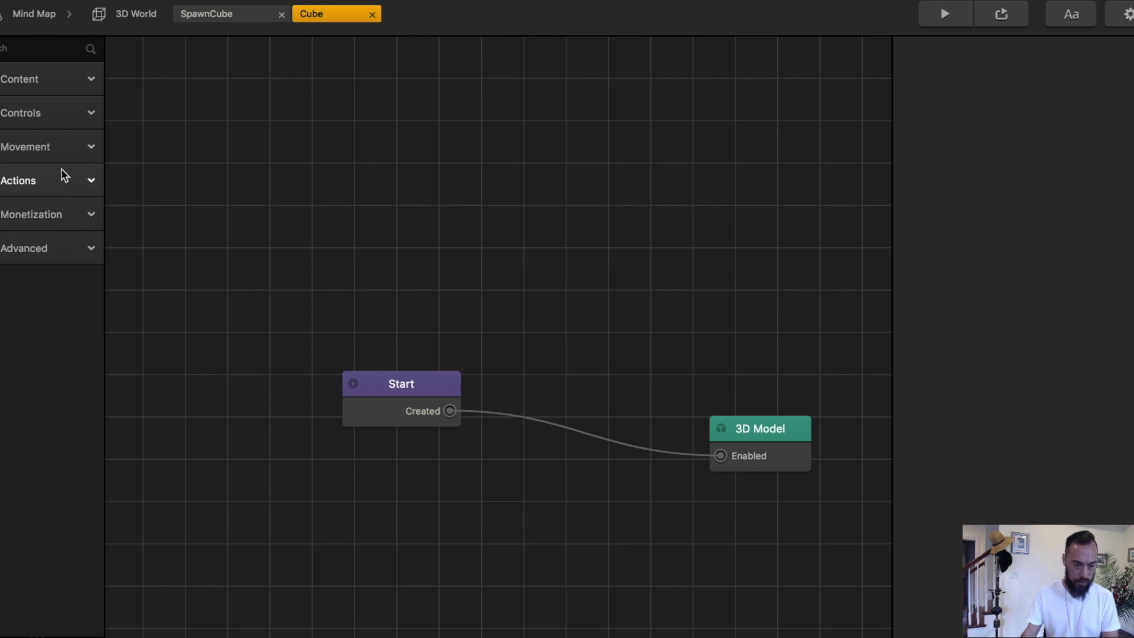
# Add a Move node connected to the Cube's Start node, with speed X 0, Y 5 and Z 0.
pyautogui.click(68, 147)
pyautogui.moveTo(12, 235); pyautogui.dragTo(515, 279)
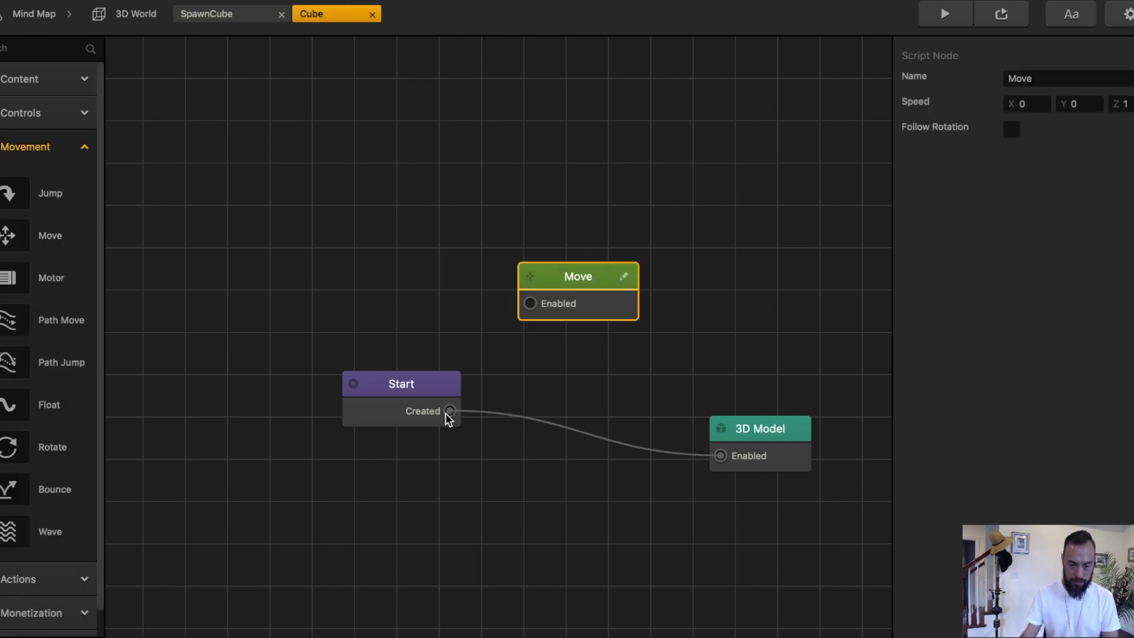
pyautogui.moveTo(447, 413); pyautogui.dragTo(490, 292)
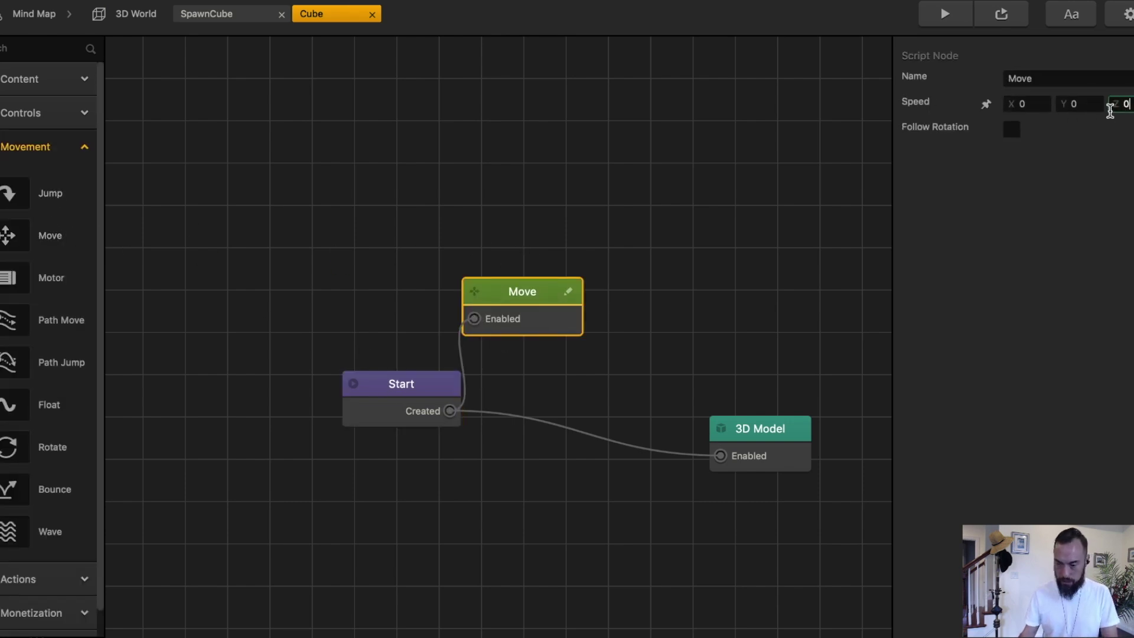
pyautogui.hotkey('shift', 'Tab')
pyautogui.write('5')
pyautogui.press('Tab')
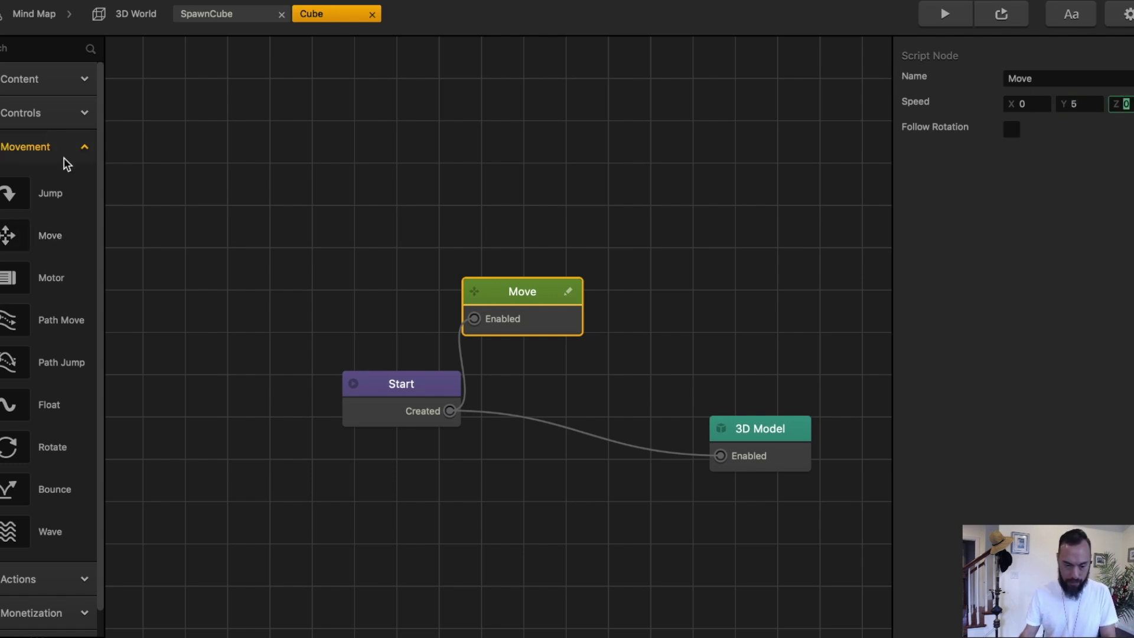
# Connect a Touch Rotate node to the Start node, with sensitivity X 15 and Y 0 and Screen X mapped to World X.
pyautogui.click(21, 112)
pyautogui.moveTo(8, 244); pyautogui.dragTo(552, 201)
pyautogui.moveTo(449, 411); pyautogui.dragTo(479, 235)
pyautogui.click(1030, 109)
pyautogui.write('15')
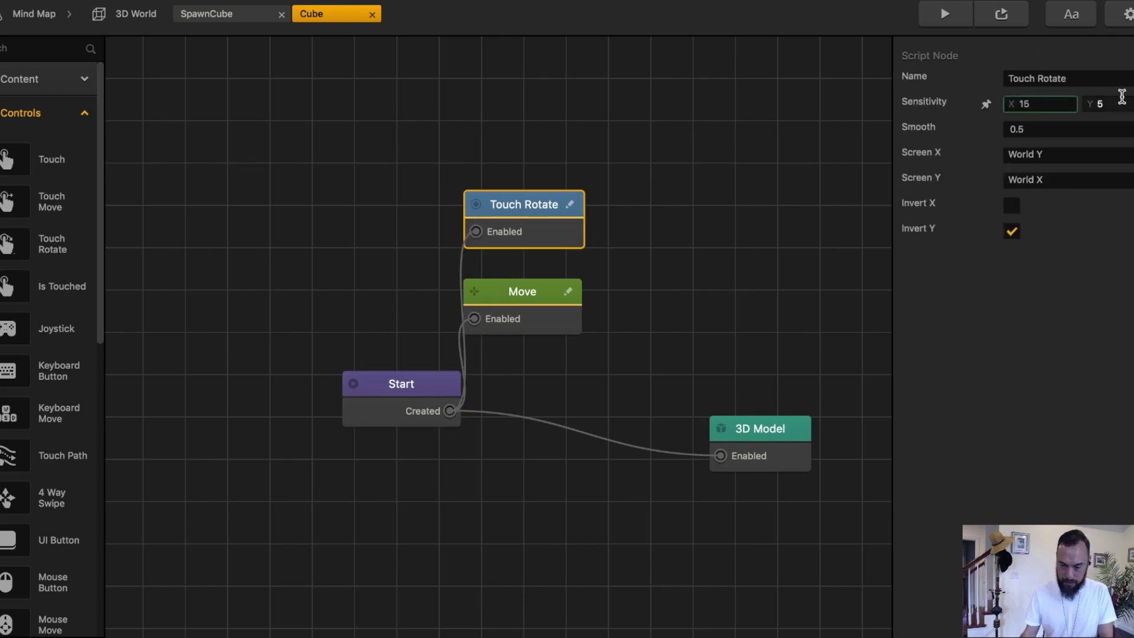
pyautogui.click(1121, 100)
pyautogui.write('0')
pyautogui.press('Tab')
pyautogui.click(1071, 155)
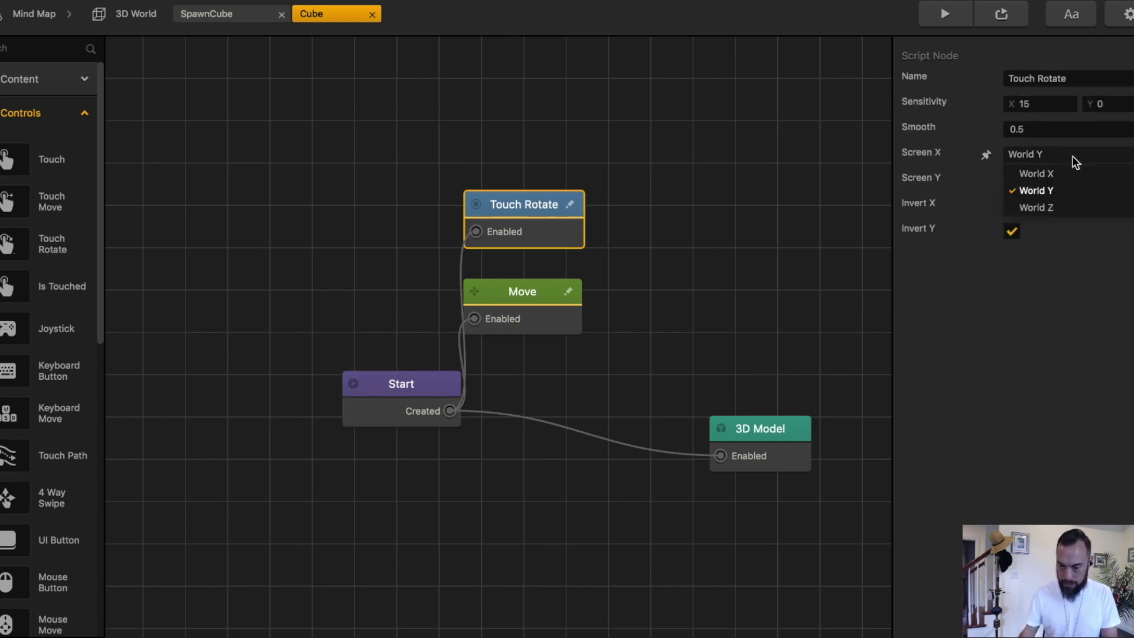
pyautogui.click(1072, 173)
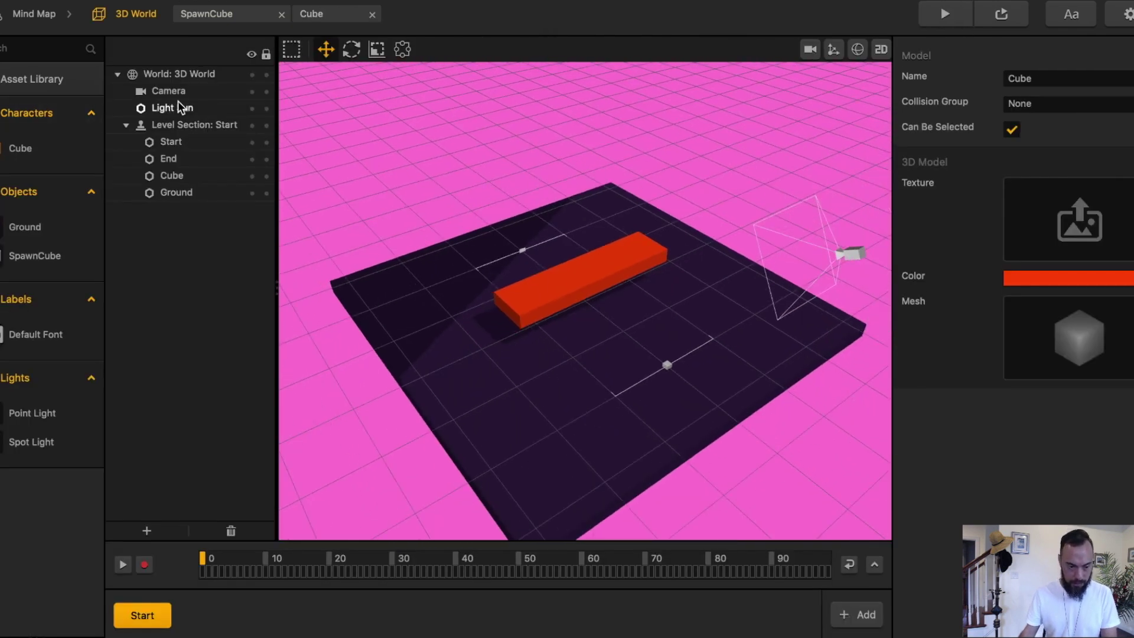
# In the 3D World, set the Camera's Position Follow to Game Path.
pyautogui.click(171, 108)
pyautogui.click(179, 92)
pyautogui.click(1105, 207)
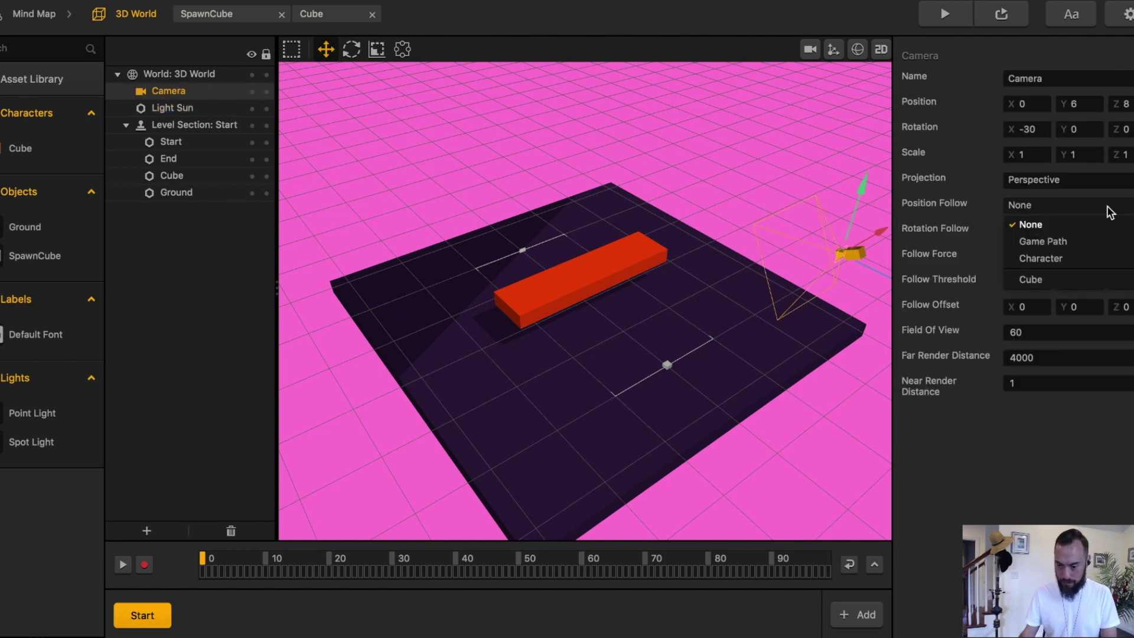
pyautogui.click(1103, 241)
# Reposition the Start section's Start and End markers along Z, and the End marker of a newly added level section 1.
pyautogui.click(204, 146)
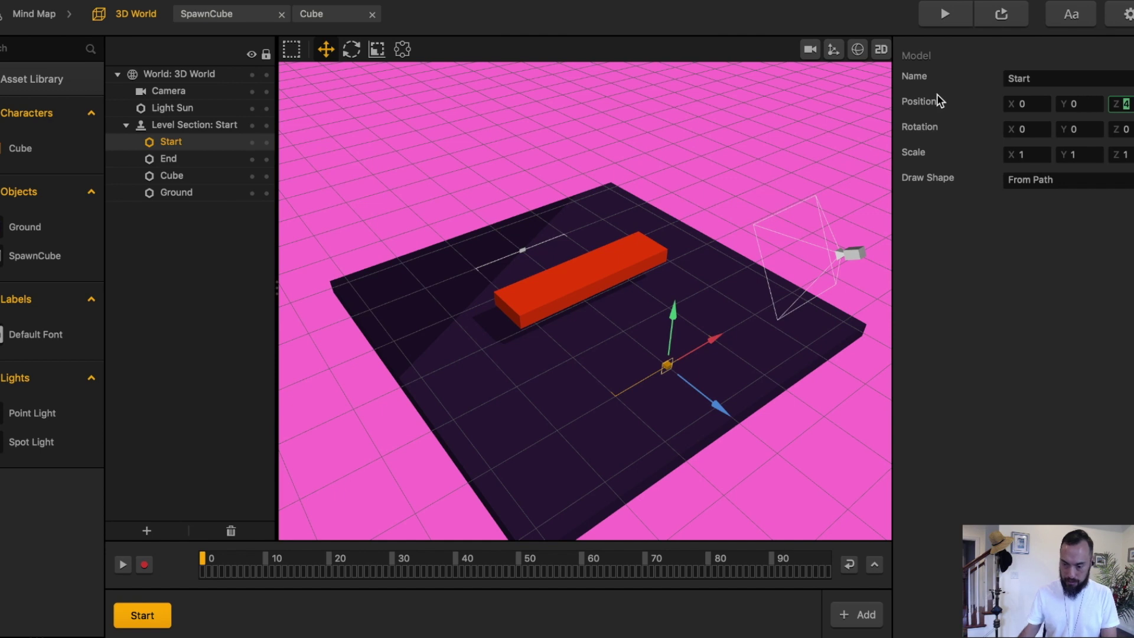
pyautogui.click(210, 159)
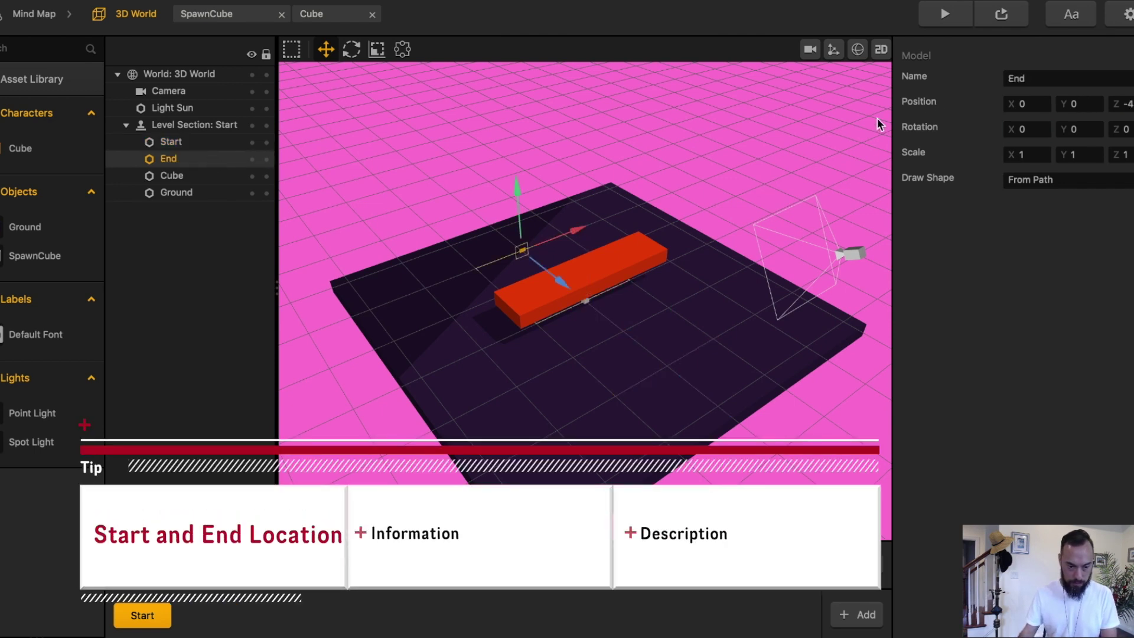
pyautogui.click(859, 614)
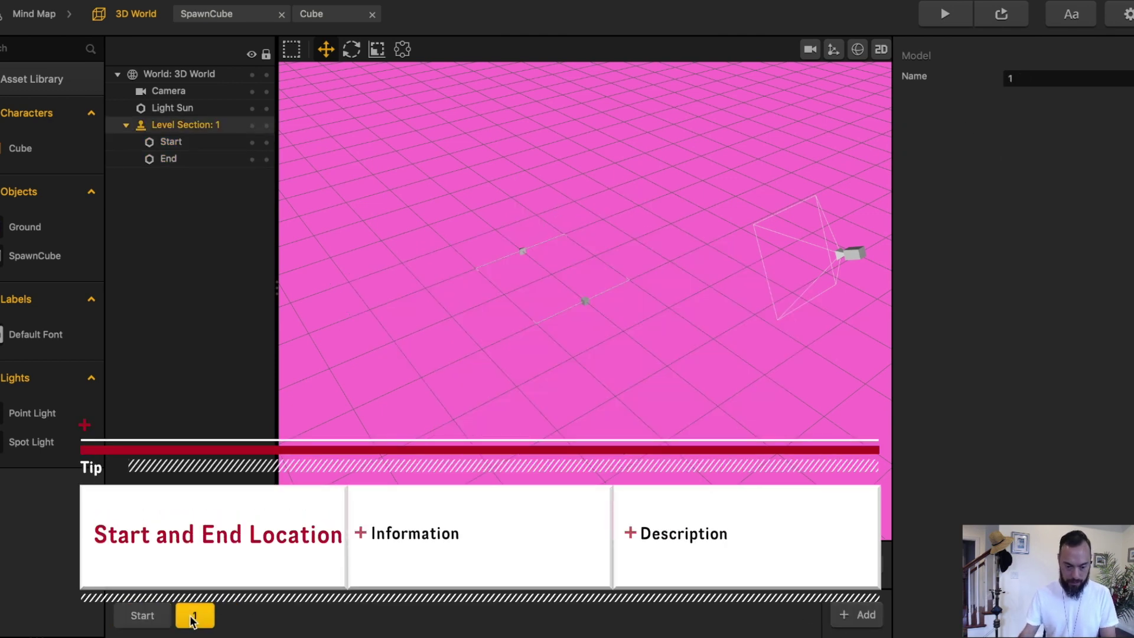
pyautogui.click(204, 160)
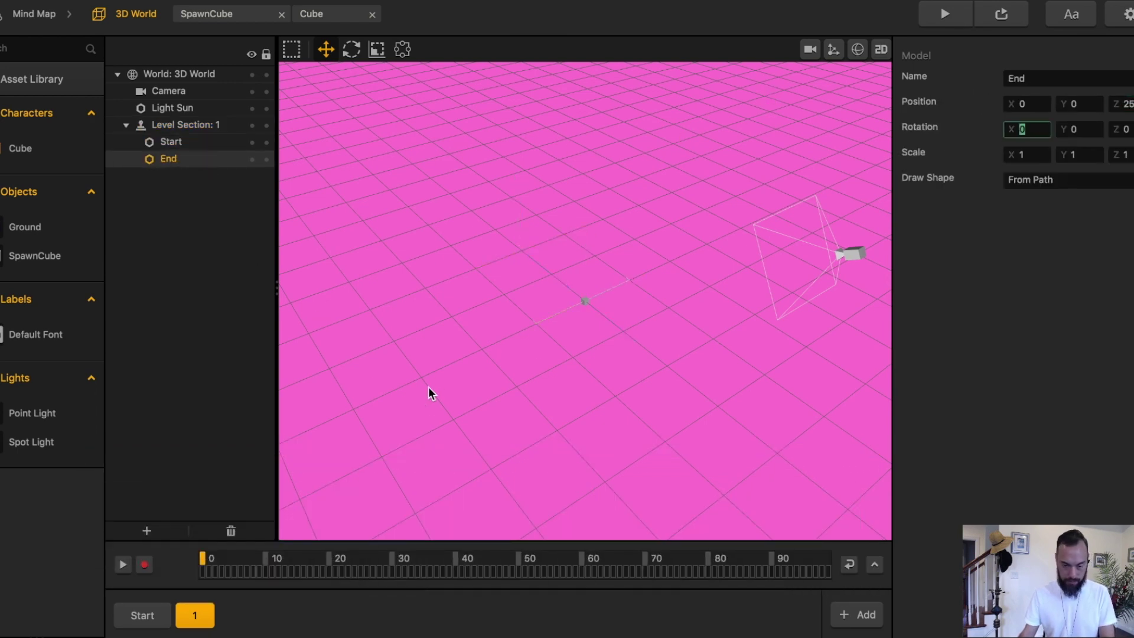
# Through the game camera view, pull the camera up and back to about X 0.05, Y 15.56, tilted to X -43.
pyautogui.click(809, 50)
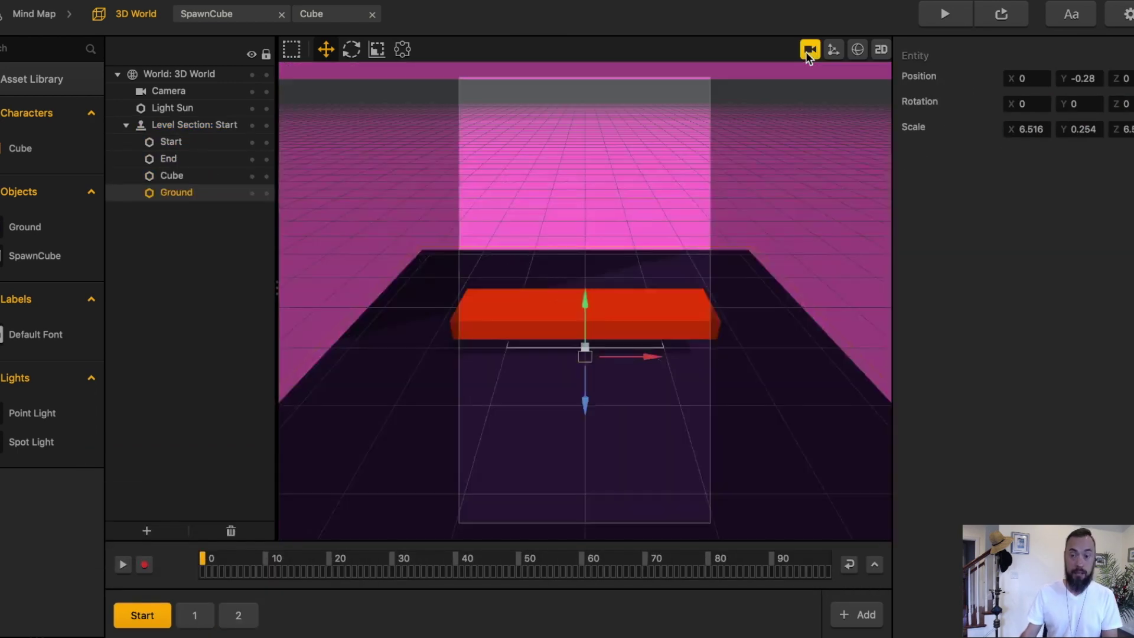
pyautogui.scroll(-5, 673, 283)
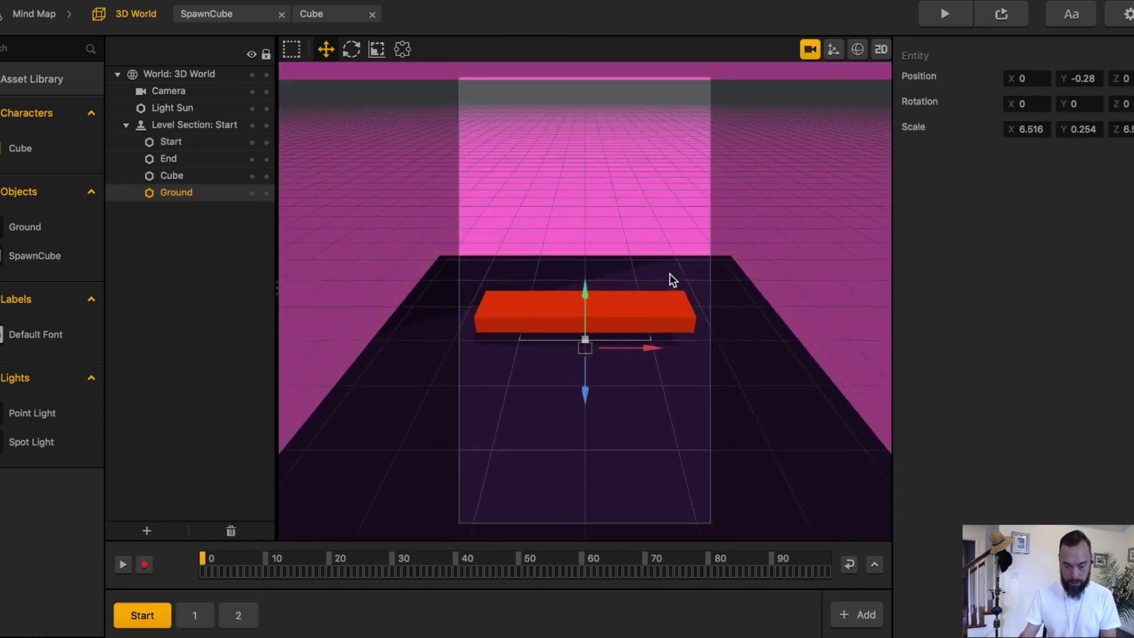
pyautogui.moveTo(627, 243); pyautogui.dragTo(626, 332, button='middle')
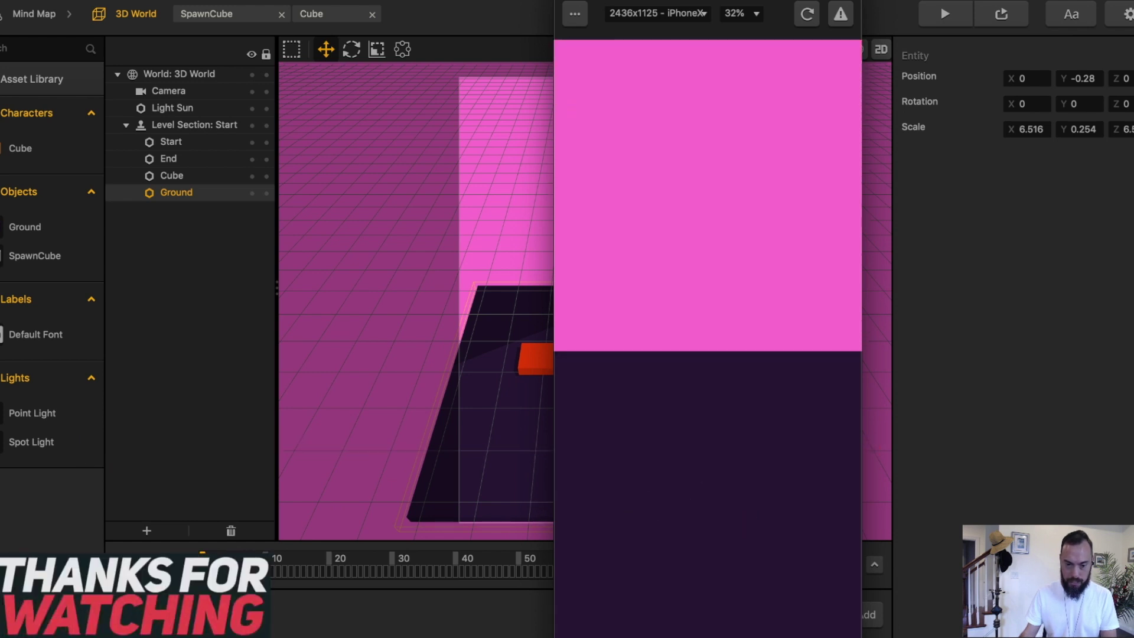
# In the Cube graph, map Touch Rotate's Screen X to World Y and preview the game, rotating the block by touch.
pyautogui.click(309, 13)
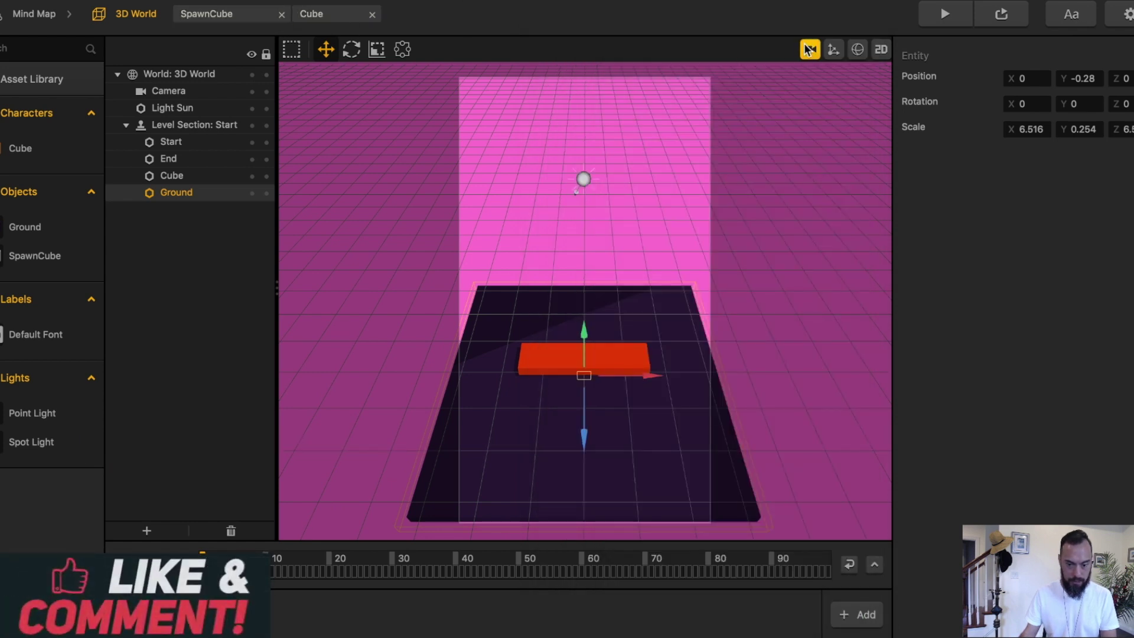
pyautogui.click(1030, 156)
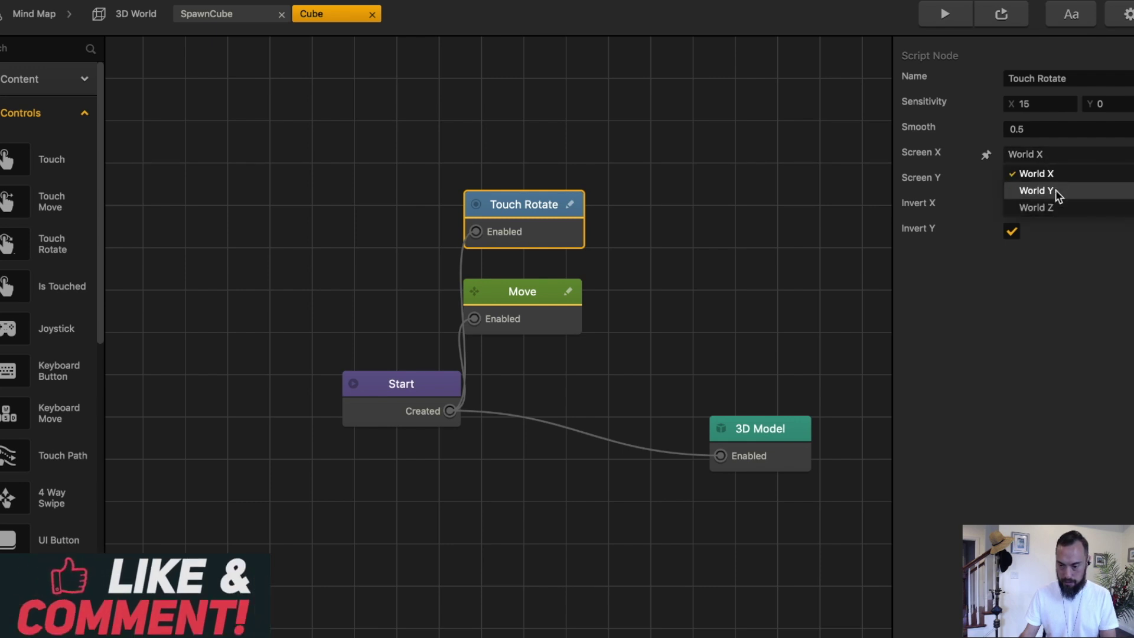
pyautogui.click(1054, 190)
pyautogui.click(1062, 155)
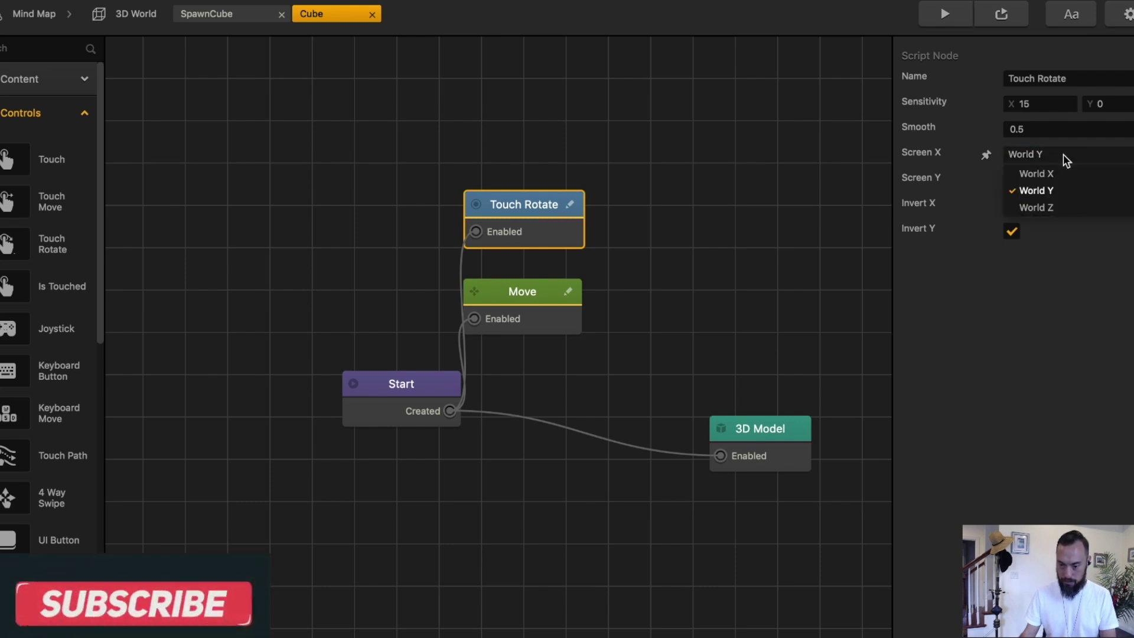
pyautogui.click(1057, 207)
pyautogui.click(1035, 155)
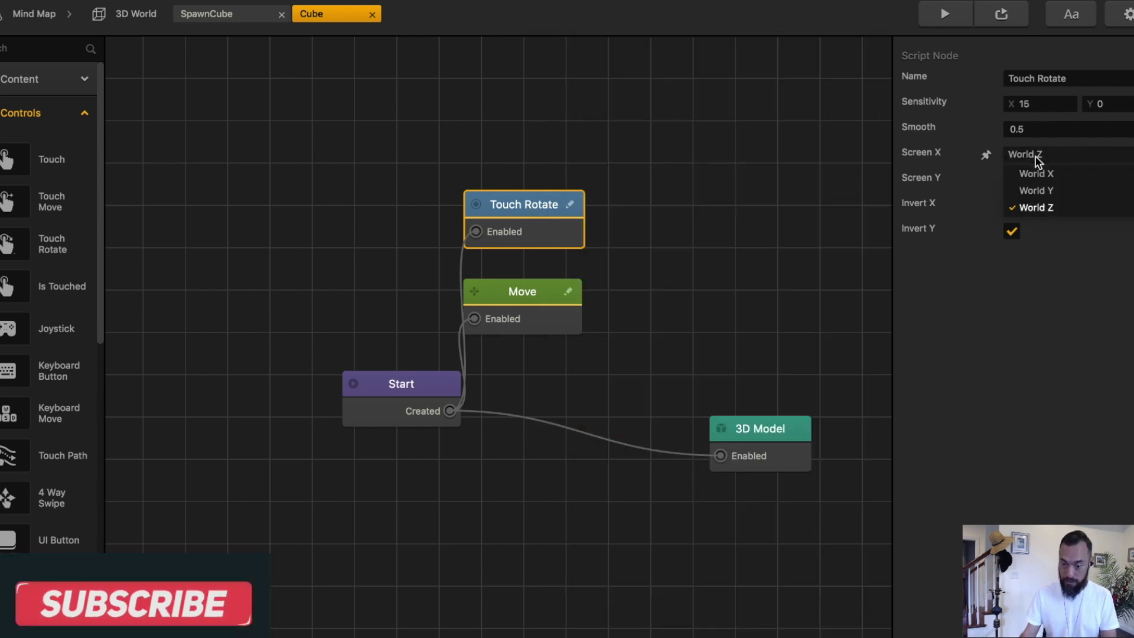
pyautogui.click(1041, 189)
pyautogui.click(963, 20)
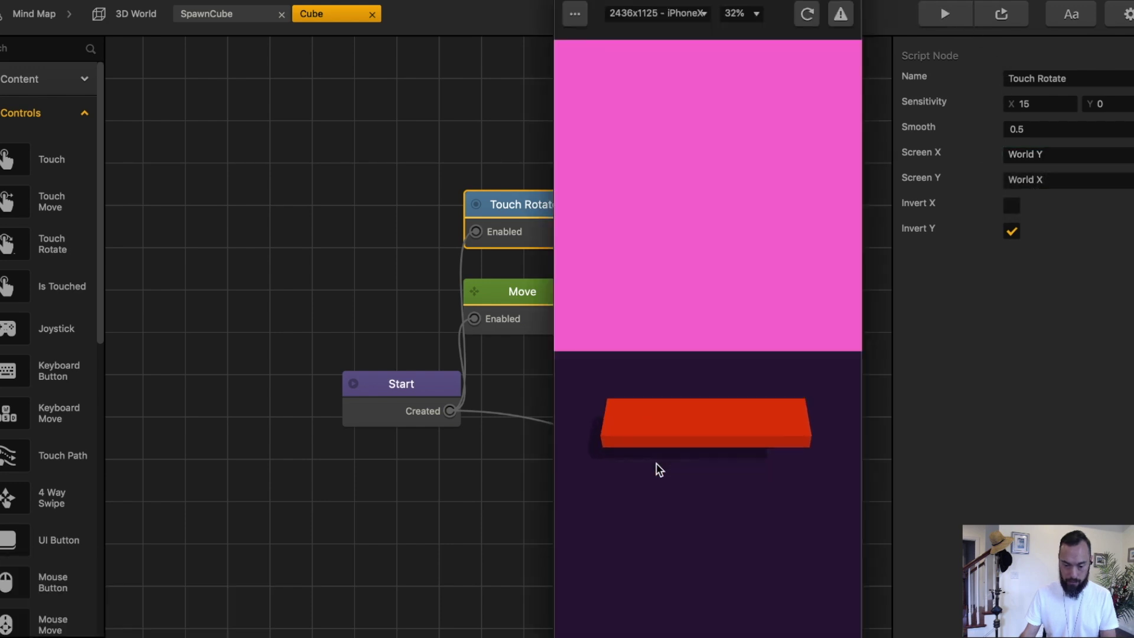
pyautogui.moveTo(656, 468); pyautogui.dragTo(782, 498)
# Set the 3D World Camera's Position Follow to Character and preview the game.
pyautogui.click(136, 14)
pyautogui.click(168, 91)
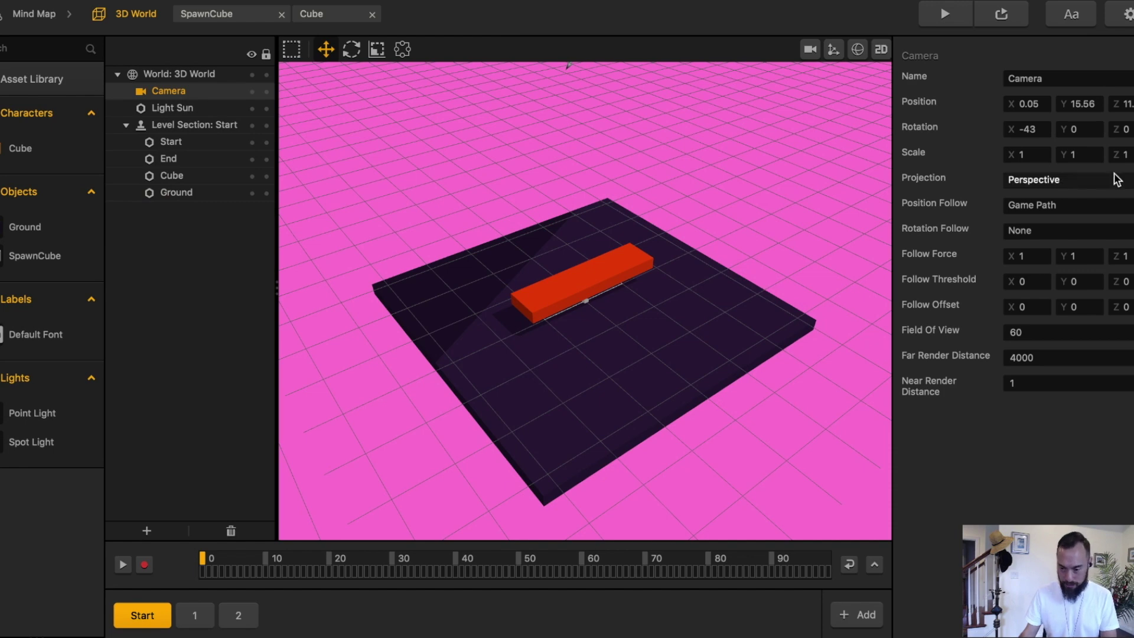
pyautogui.click(1103, 178)
pyautogui.click(1103, 179)
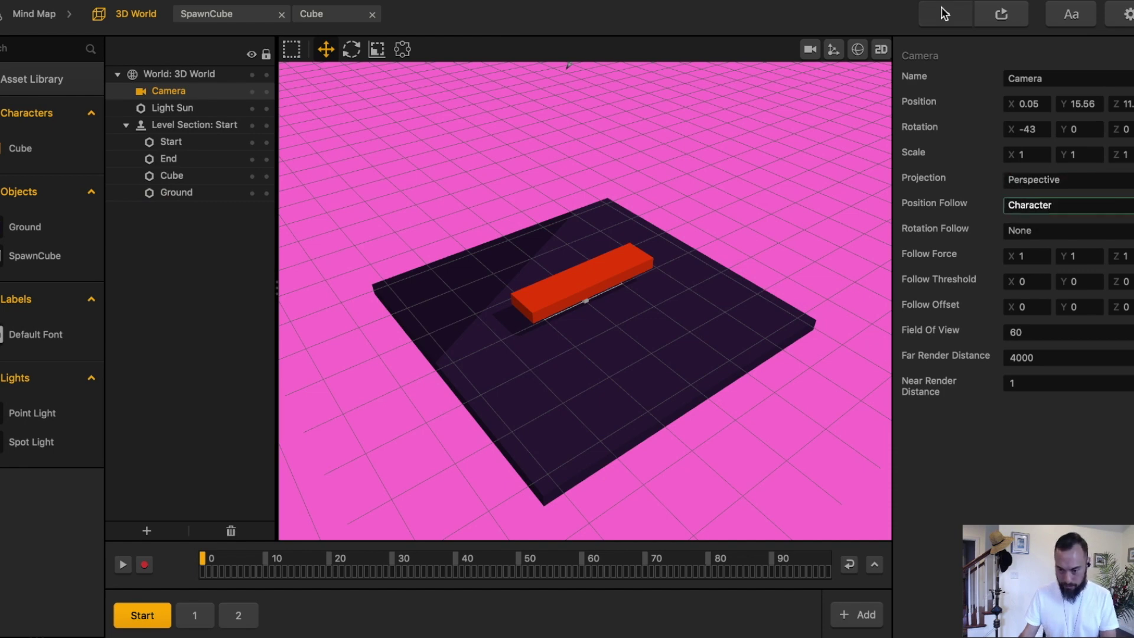
pyautogui.click(944, 14)
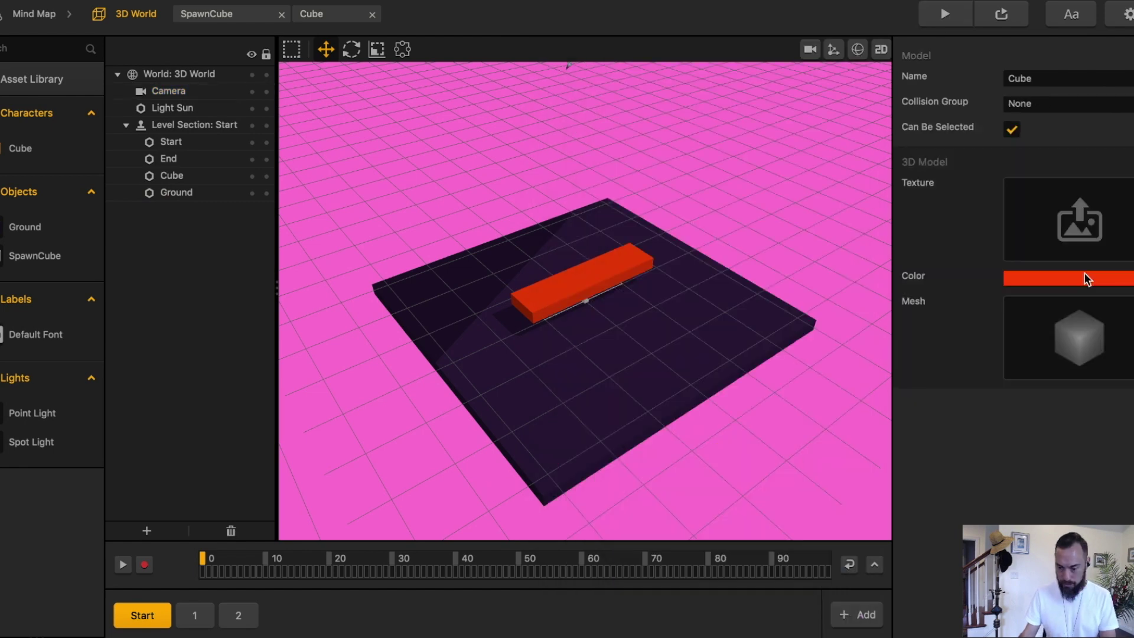
# Change the Cube character's color to blue and pick a new color for the Ground object.
pyautogui.click(1083, 275)
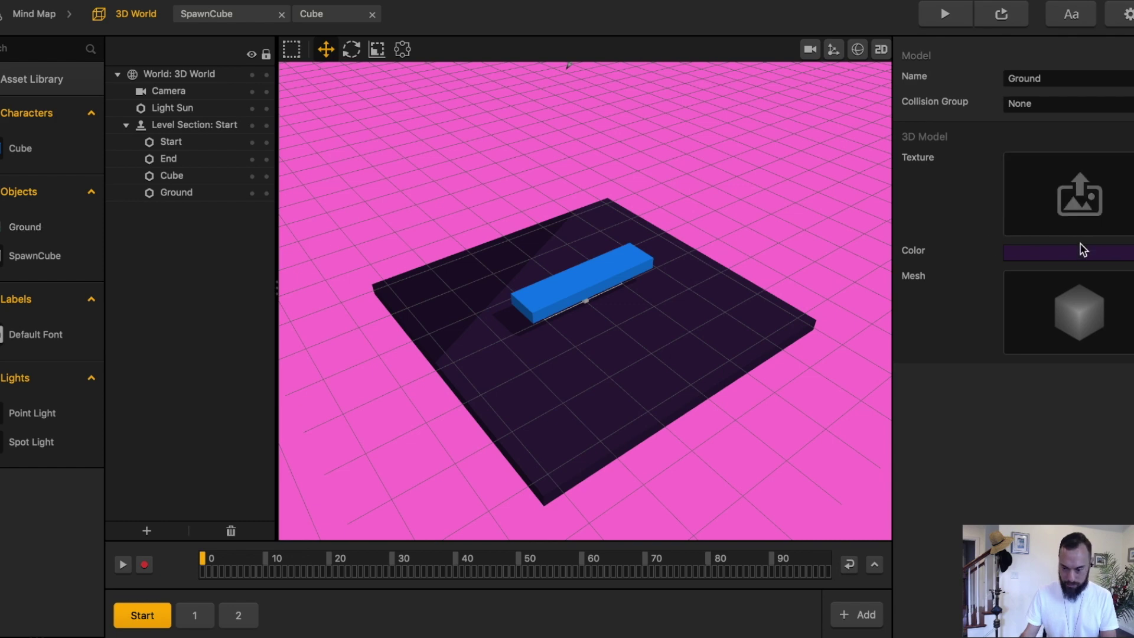
pyautogui.click(1078, 251)
pyautogui.click(665, 230)
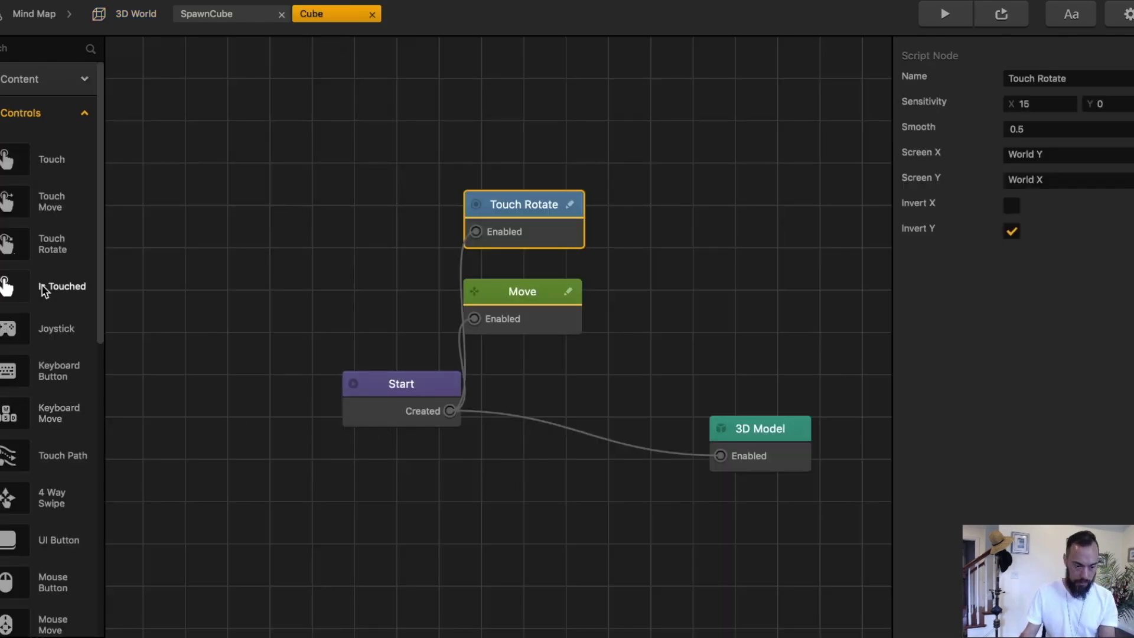
# Add a Spawn node to the Cube graph and trigger it from Start's Created output through a node with In, Out and Reset ports.
pyautogui.scroll(-10, 39, 287)
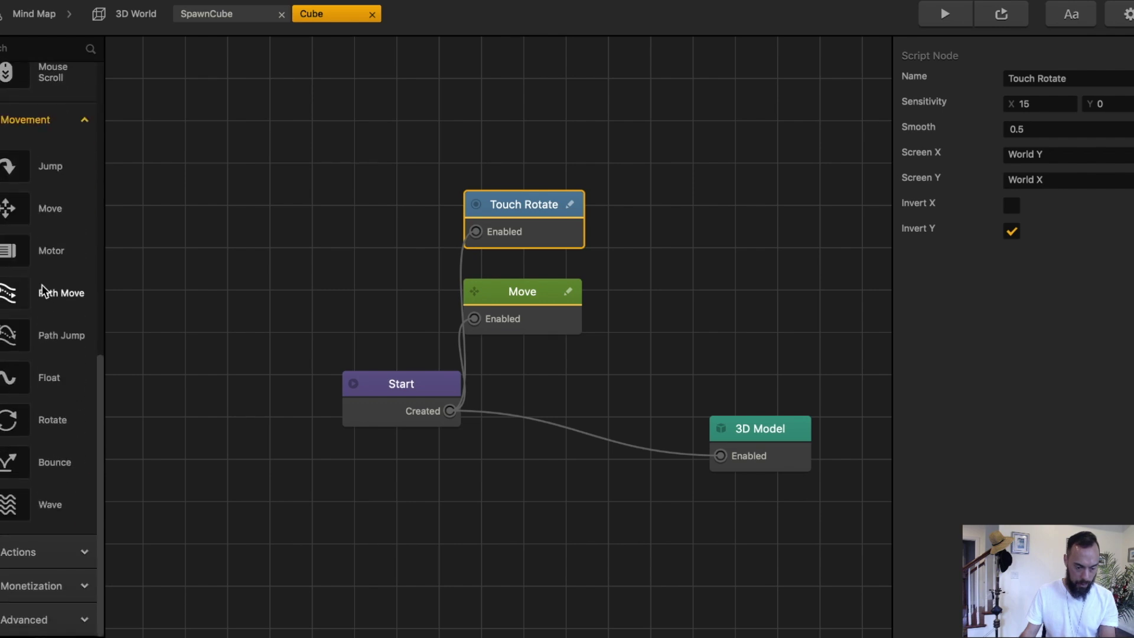
pyautogui.click(38, 619)
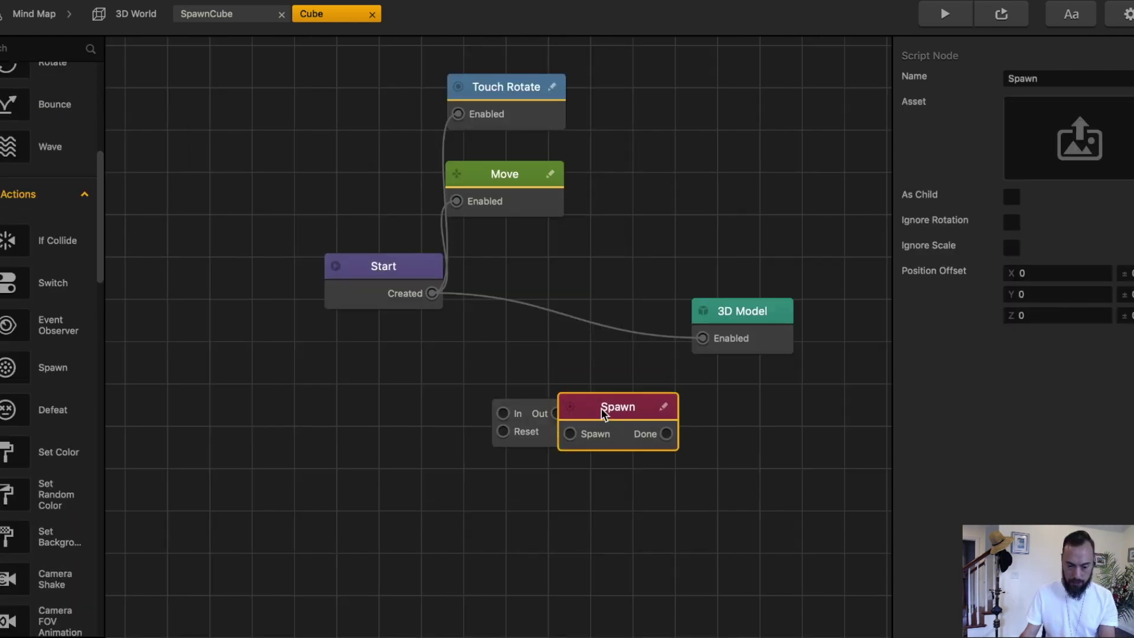
pyautogui.moveTo(601, 409); pyautogui.dragTo(595, 438)
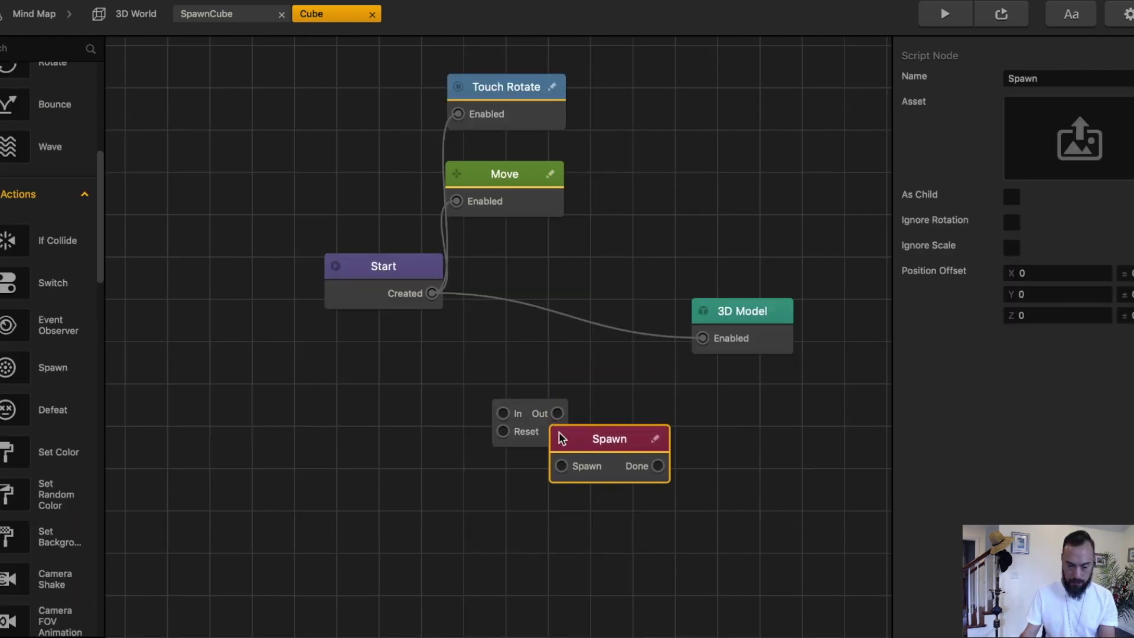
pyautogui.moveTo(431, 294); pyautogui.dragTo(505, 413)
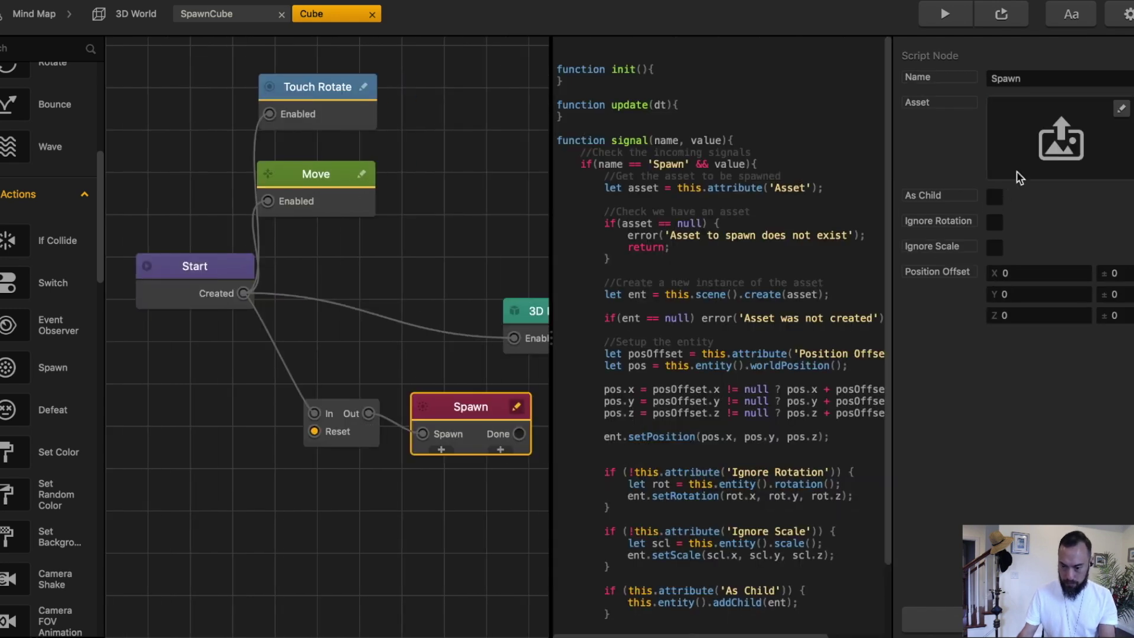
# Assign SpawnCube as the Spawn node's asset.
pyautogui.click(1121, 110)
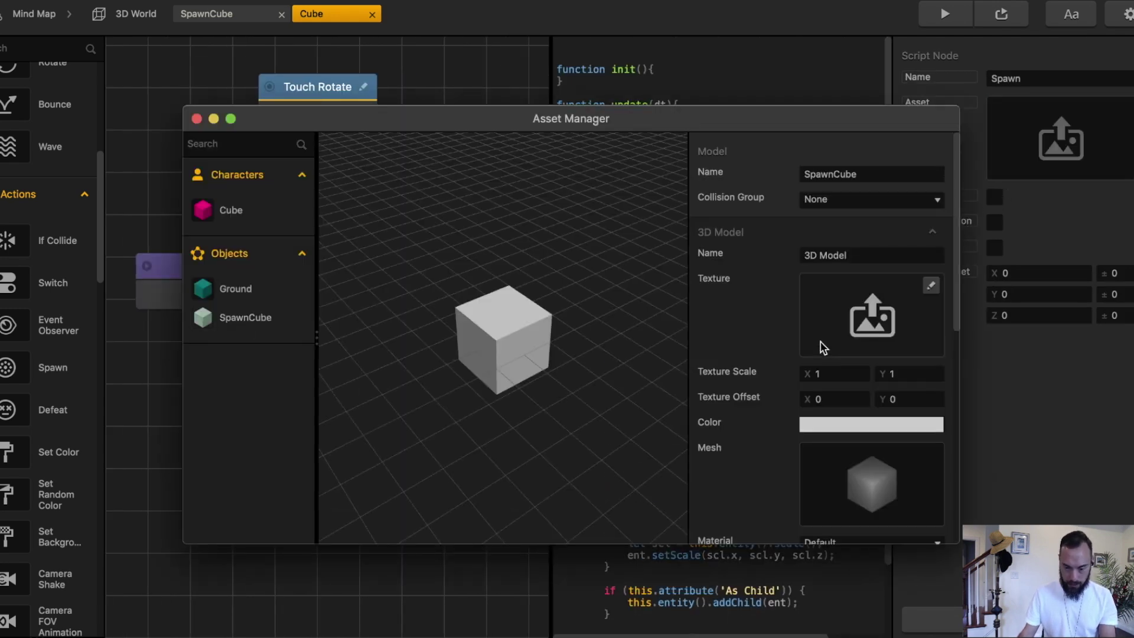
pyautogui.scroll(-5, 827, 413)
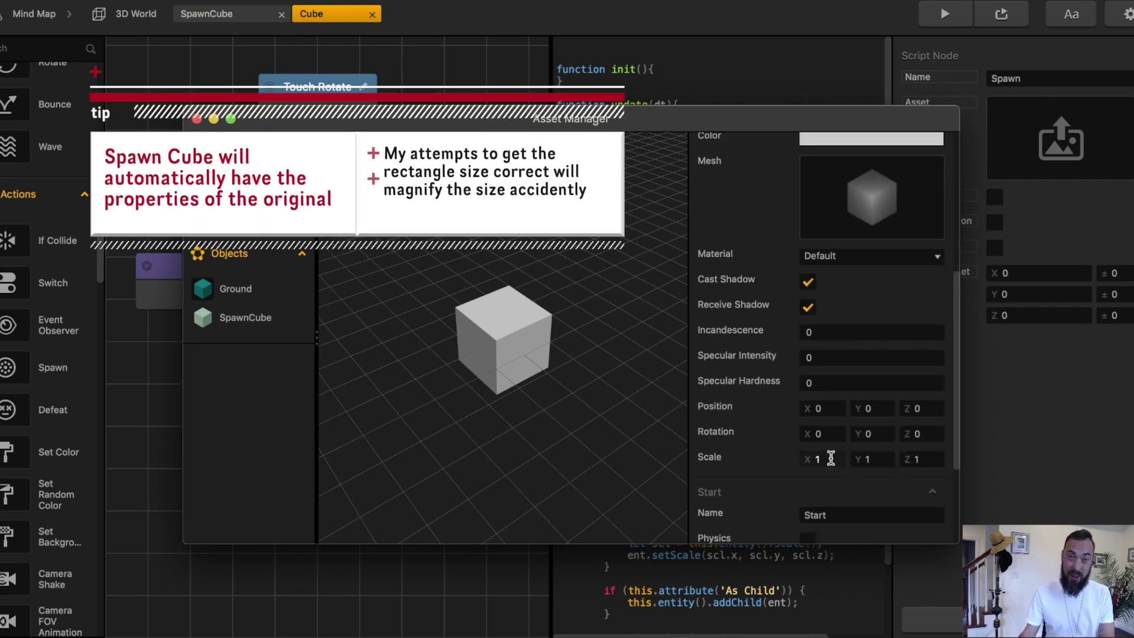
pyautogui.scroll(-3, 862, 473)
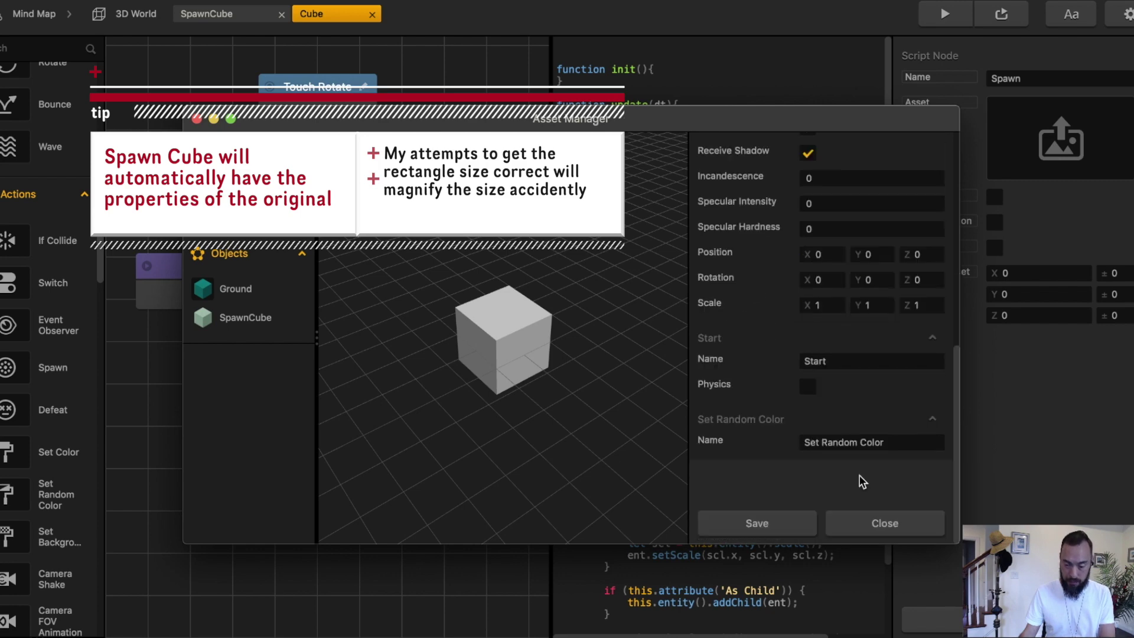
pyautogui.click(786, 532)
# Check the Cube's scale in the 3D World and set the SpawnCube model's scale to X 3, Y 0.25, Z 0.75 to match.
pyautogui.click(153, 14)
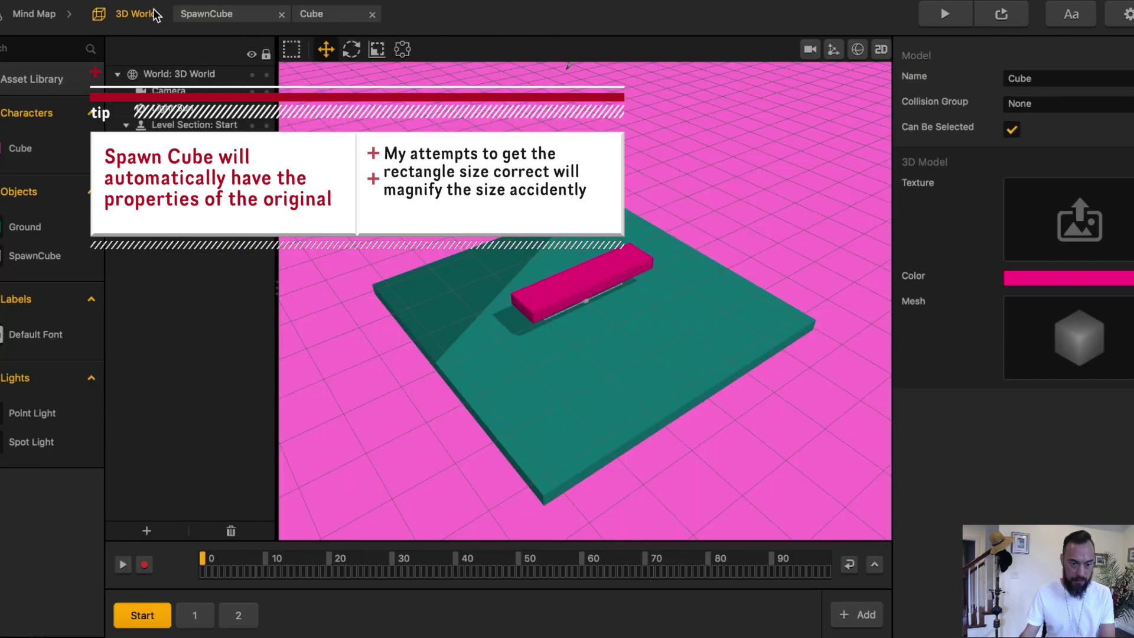
pyautogui.click(589, 290)
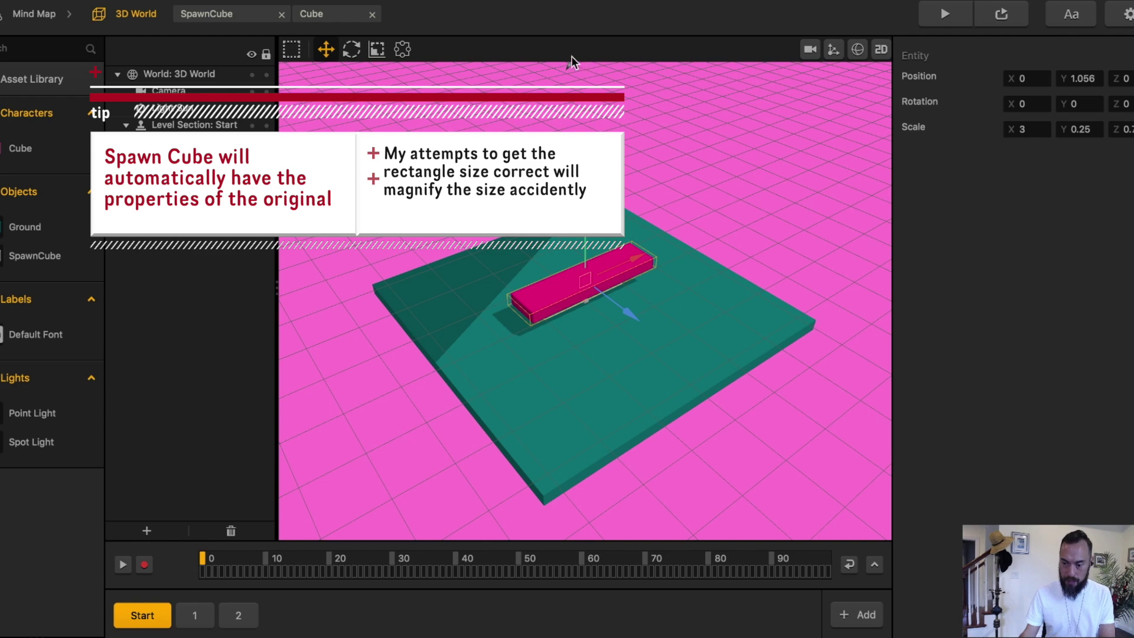
pyautogui.click(316, 14)
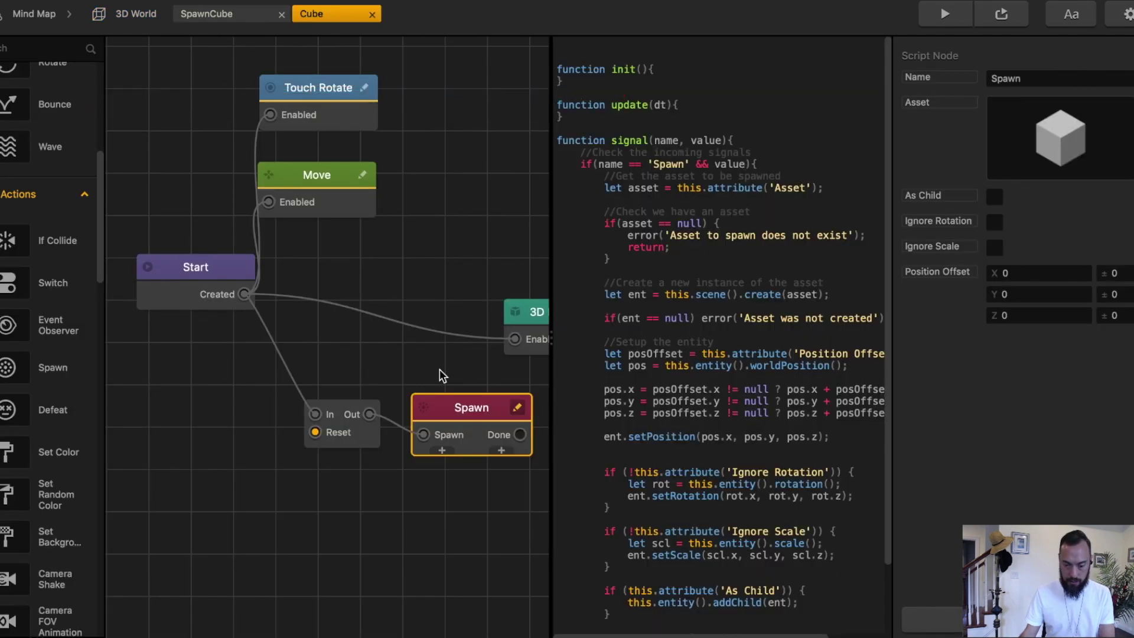
pyautogui.click(518, 408)
pyautogui.click(236, 326)
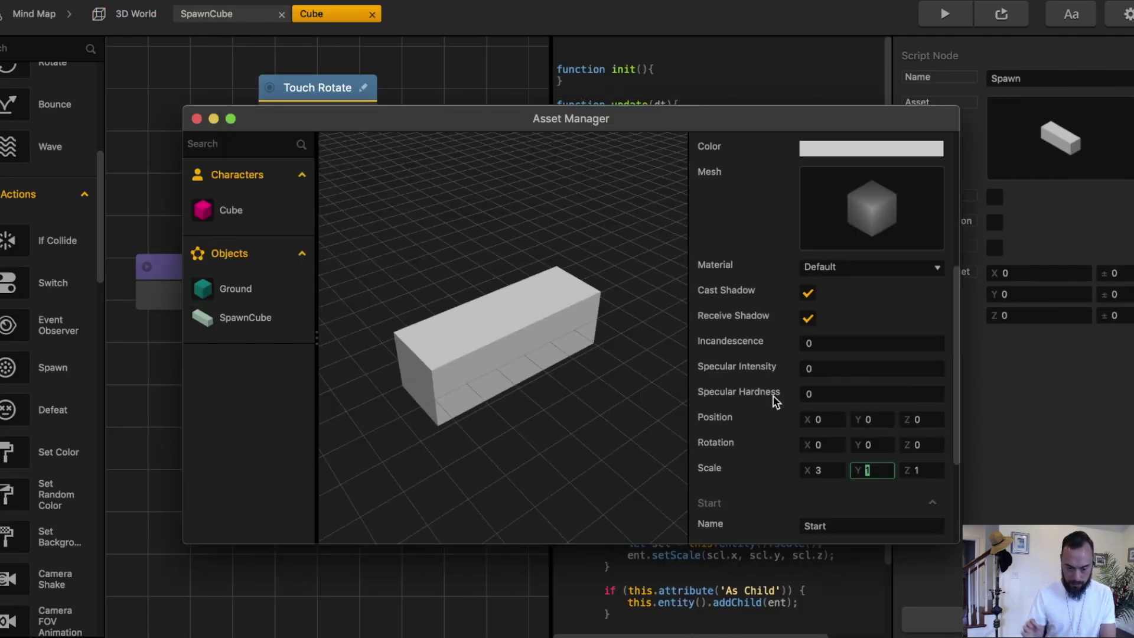
pyautogui.write('.25')
pyautogui.press('Tab')
pyautogui.write('.75')
pyautogui.press('Tab')
pyautogui.click(197, 119)
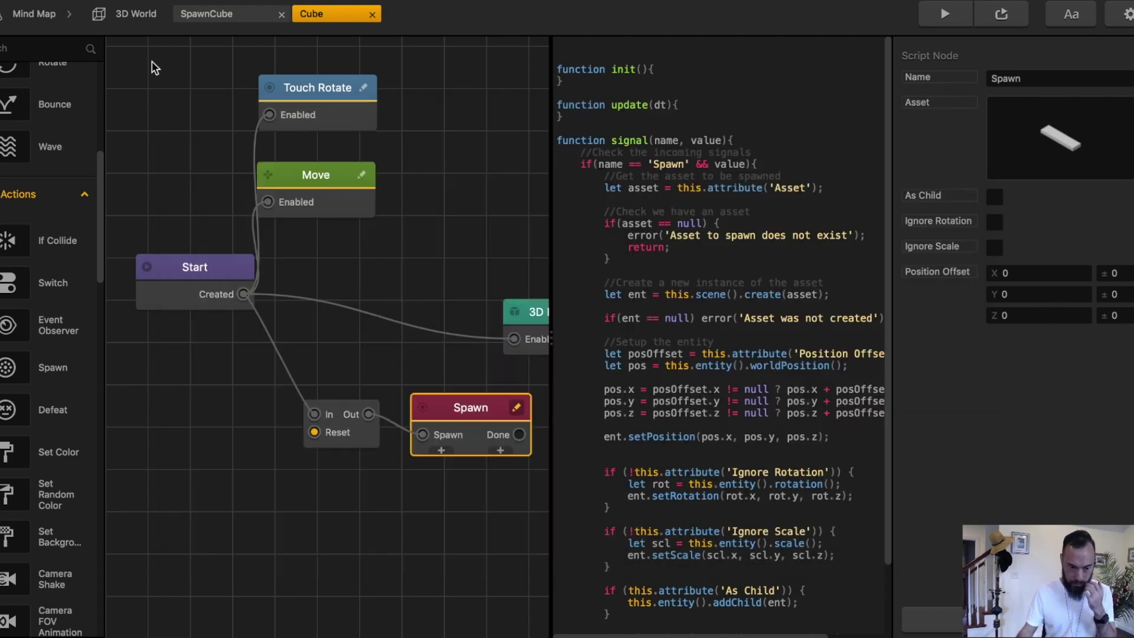
# Loop the spawning by connecting Spawn's Done output back to the preceding node's In, and preview the game.
pyautogui.click(136, 14)
pyautogui.click(945, 14)
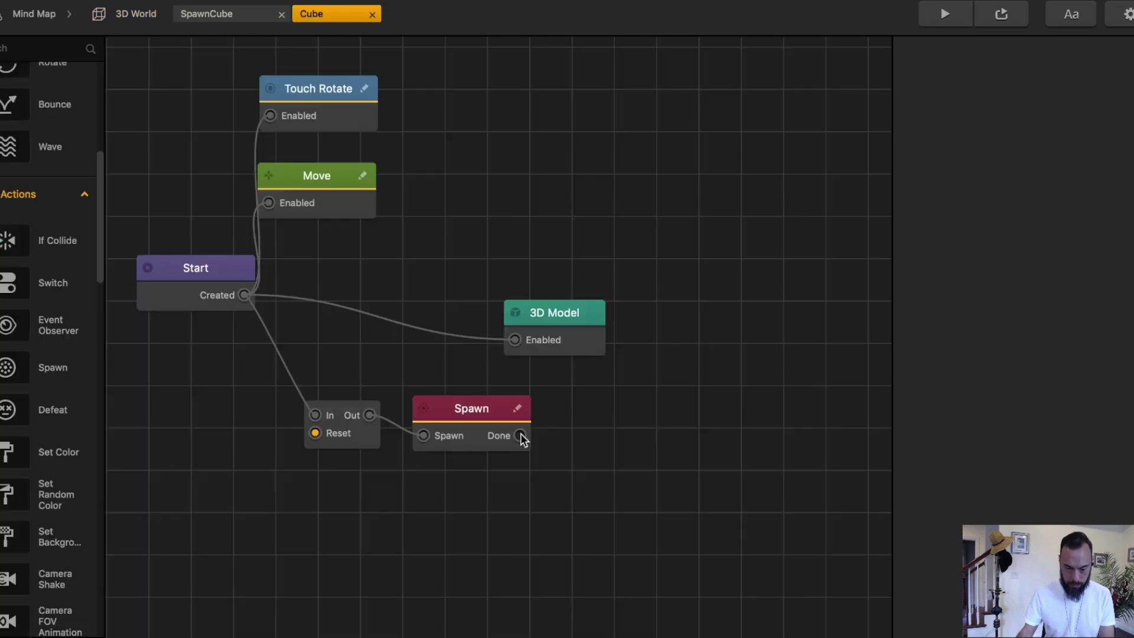
pyautogui.moveTo(519, 435); pyautogui.dragTo(314, 415)
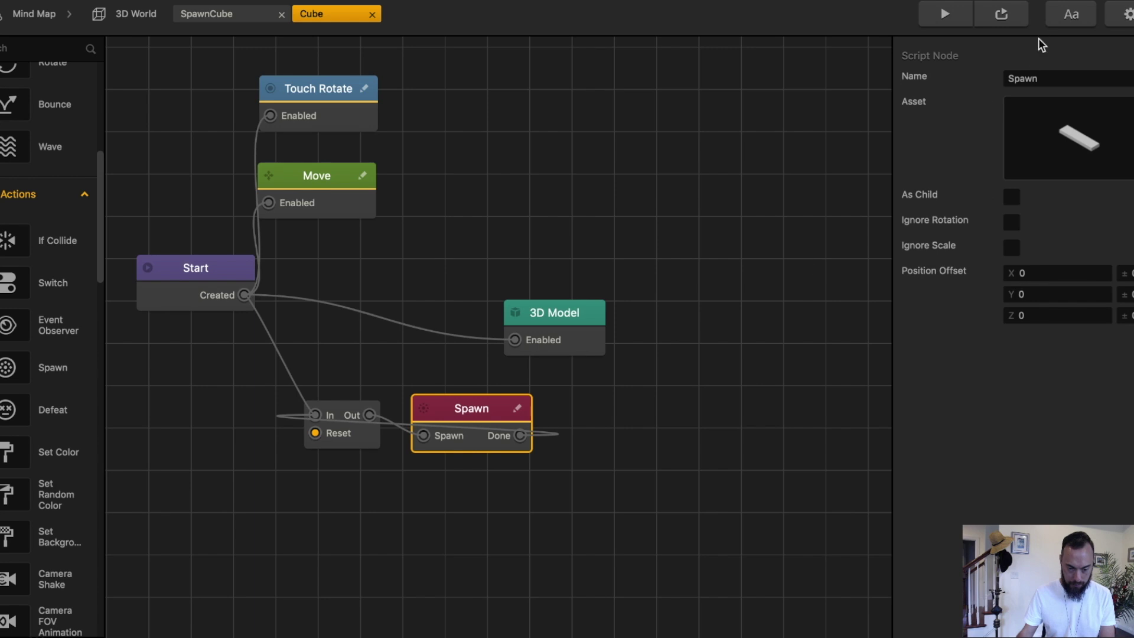
pyautogui.click(945, 13)
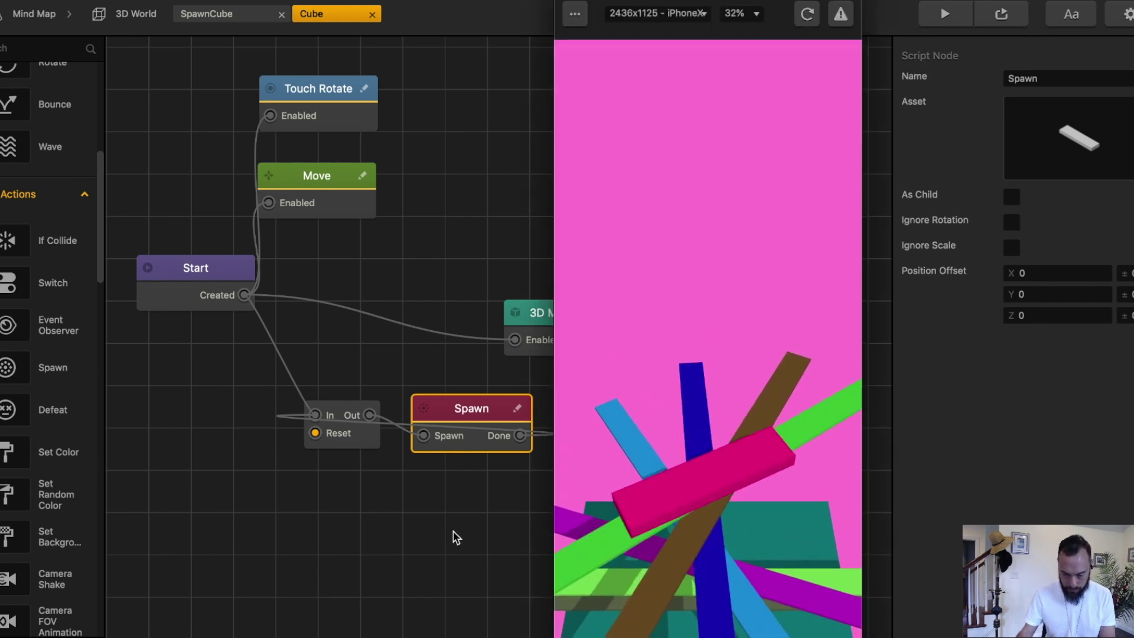
# Through the game camera view, pull the camera back and reframe it with the ground in the upper part, and preview the game.
pyautogui.click(136, 13)
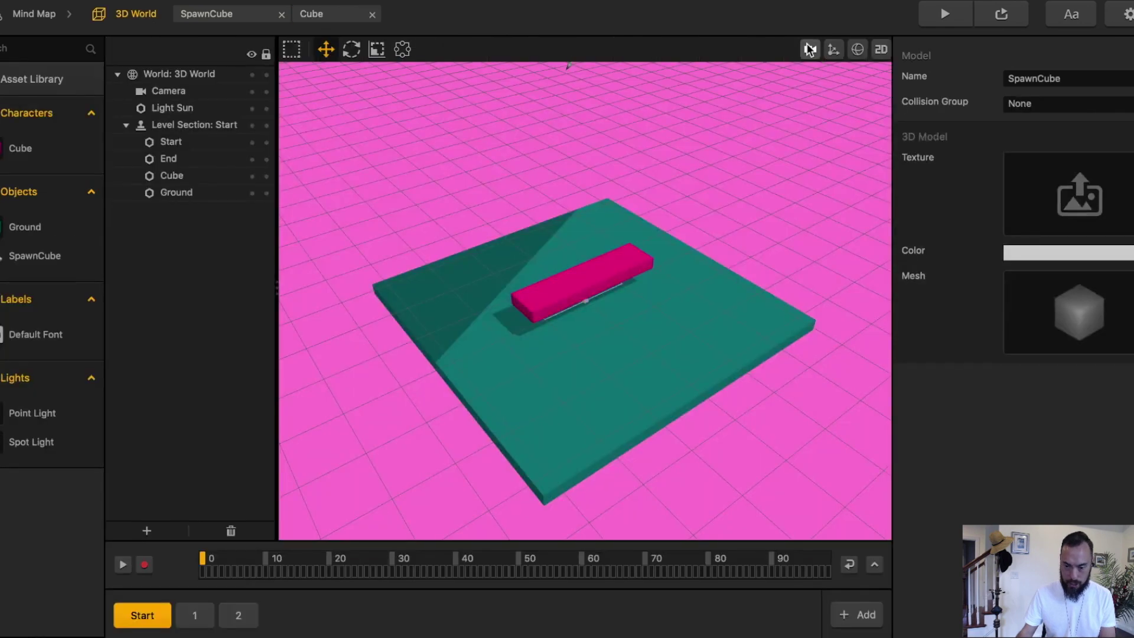
pyautogui.click(809, 49)
pyautogui.scroll(-10, 640, 349)
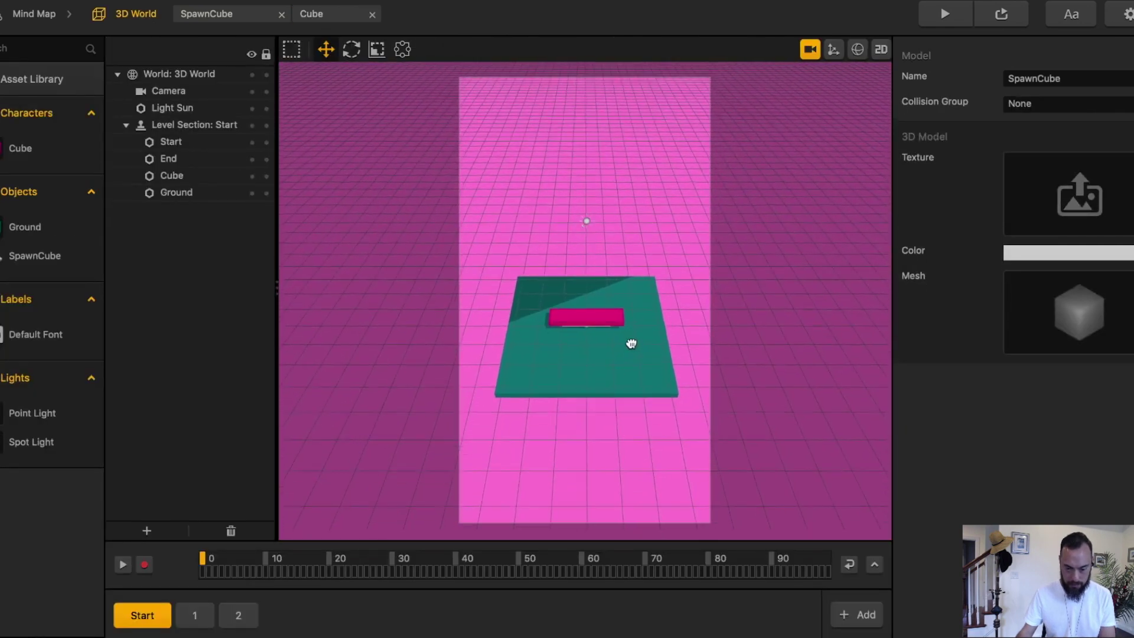
pyautogui.moveTo(631, 335); pyautogui.dragTo(631, 171)
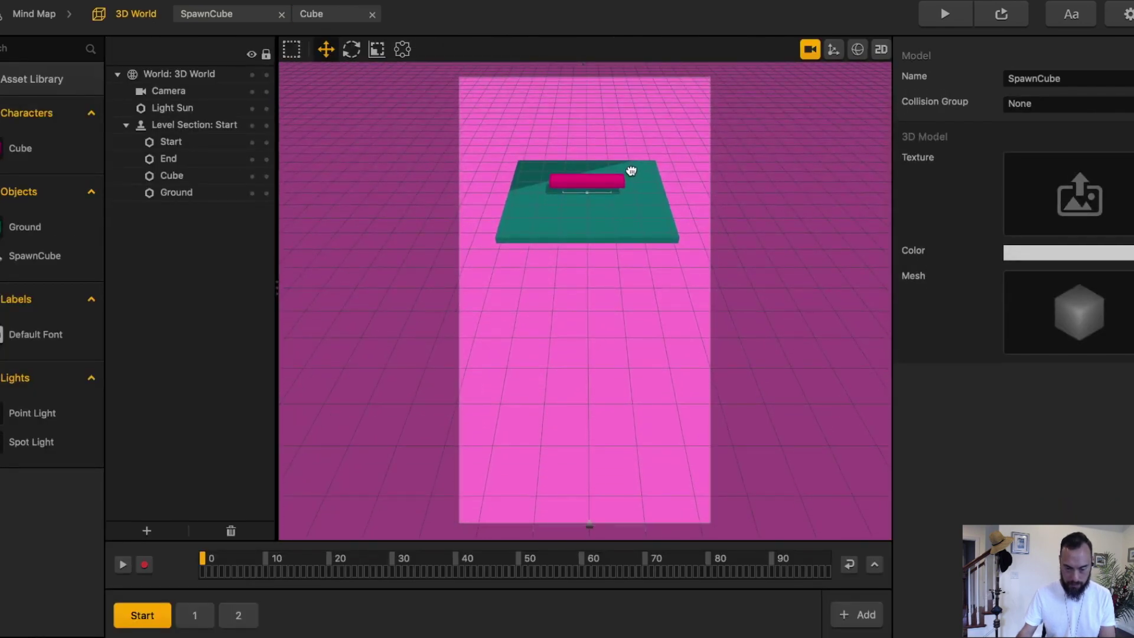
pyautogui.click(944, 14)
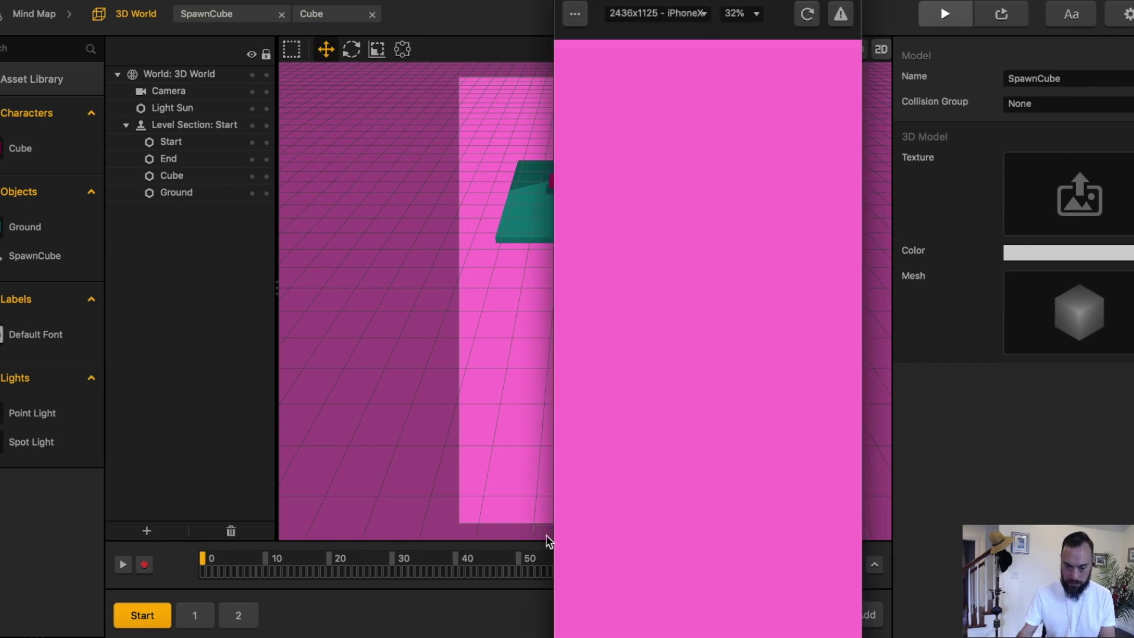
pyautogui.click(561, 0)
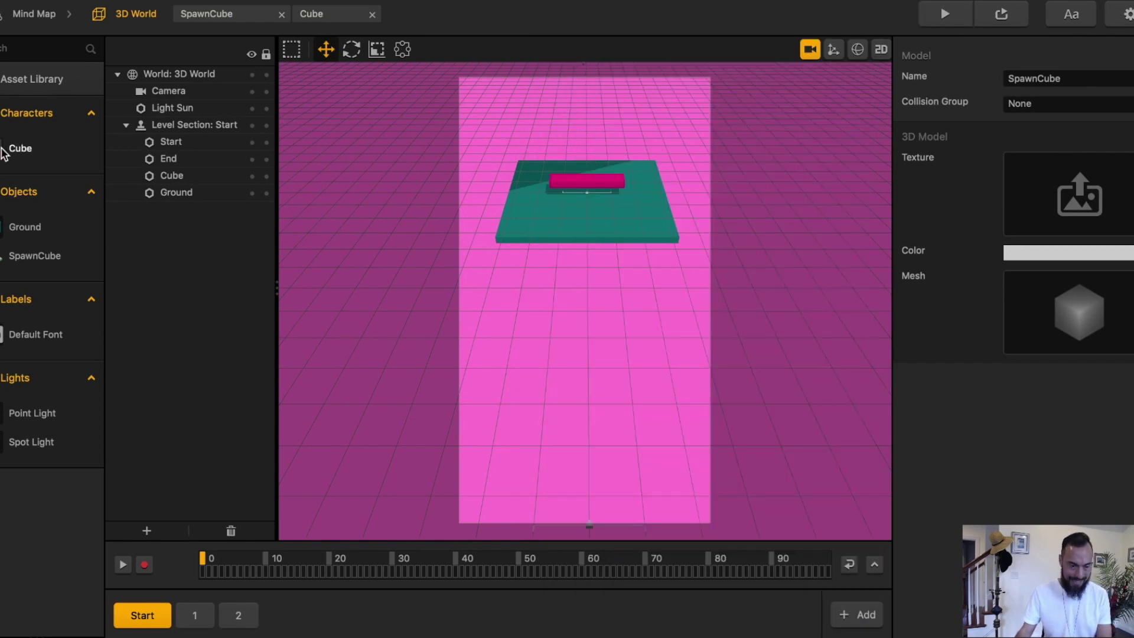
# Enable Physics on the Start node of the SpawnCube object.
pyautogui.doubleClick(25, 255)
pyautogui.click(1012, 105)
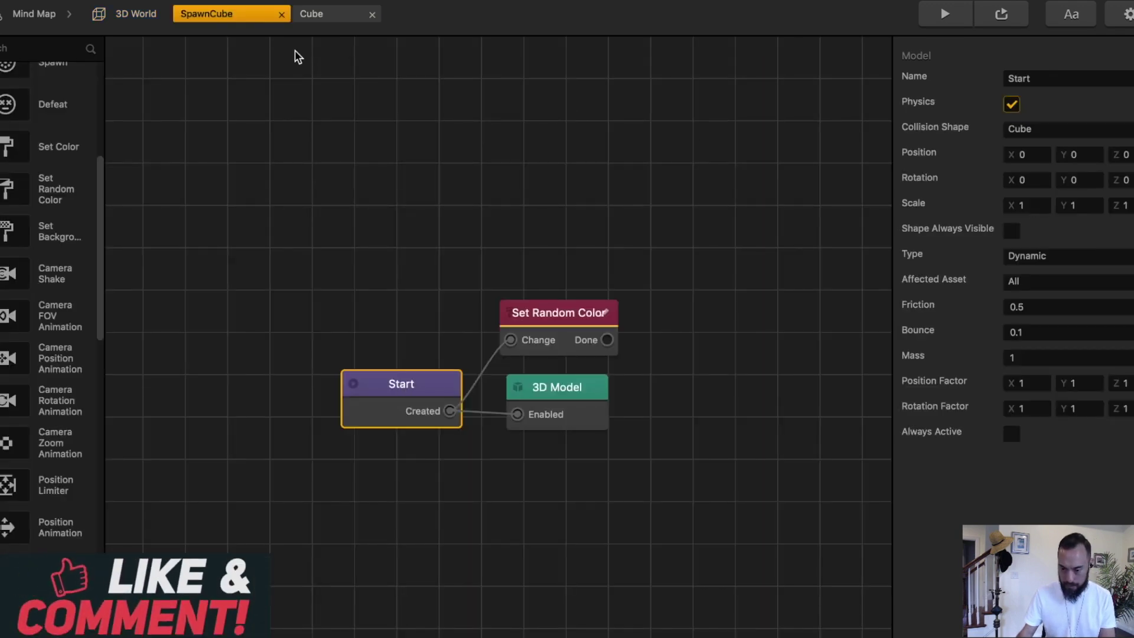
pyautogui.scroll(1, 570, 330)
# Through the Cube graph's Spawn asset, reset the SpawnCube model's scale to X 1, Y 1, Z 1 and preview the game.
pyautogui.click(136, 14)
pyautogui.click(319, 13)
pyautogui.scroll(1, 475, 381)
pyautogui.moveTo(1127, 115)
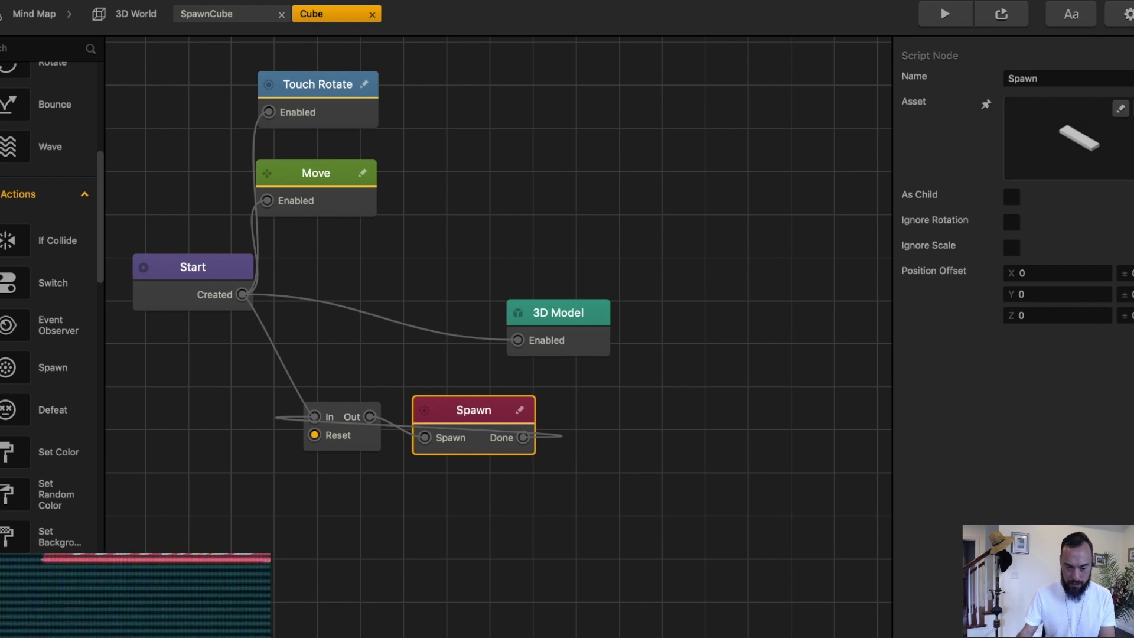
pyautogui.click(1122, 113)
pyautogui.click(239, 319)
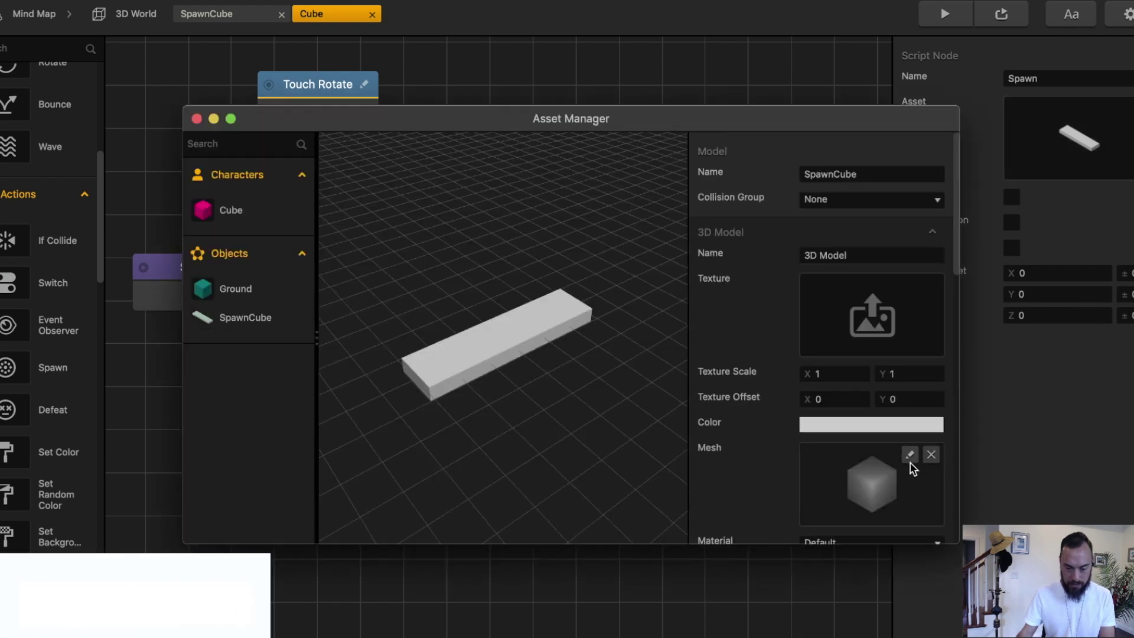
pyautogui.scroll(-5, 909, 463)
pyautogui.moveTo(824, 457); pyautogui.dragTo(754, 456)
pyautogui.write('1')
pyautogui.press('Tab')
pyautogui.write('1')
pyautogui.press('Tab')
pyautogui.write('1')
pyautogui.press('Tab')
pyautogui.click(198, 118)
pyautogui.click(947, 14)
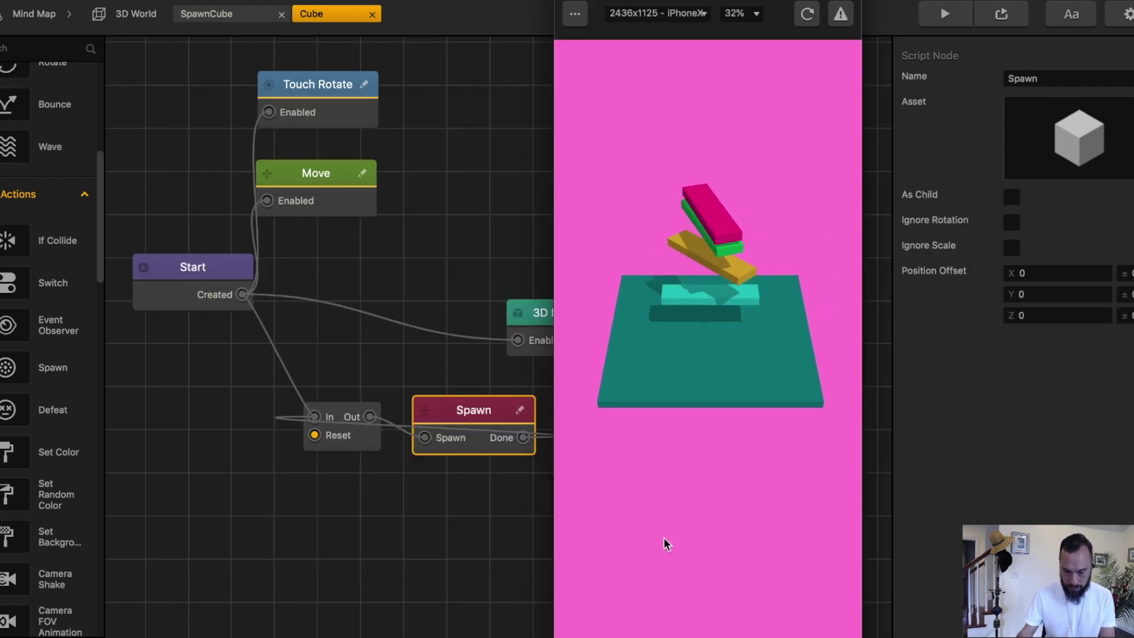
pyautogui.click(562, 1)
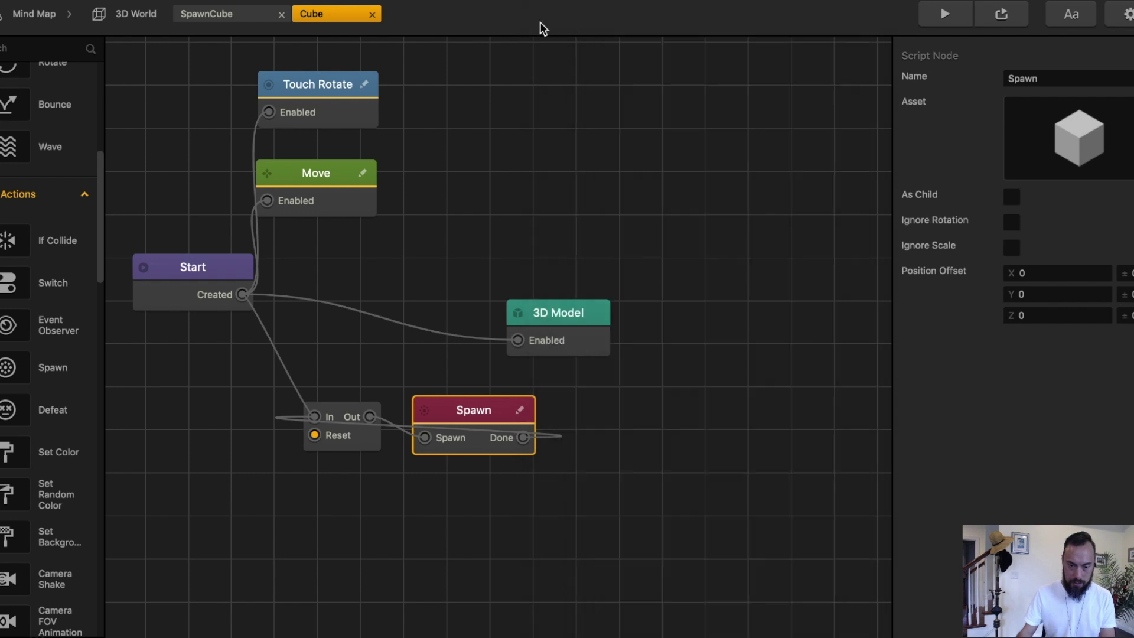
# Set the physics type of the Ground object's Start node to Static and preview the game from the 3D World.
pyautogui.click(124, 12)
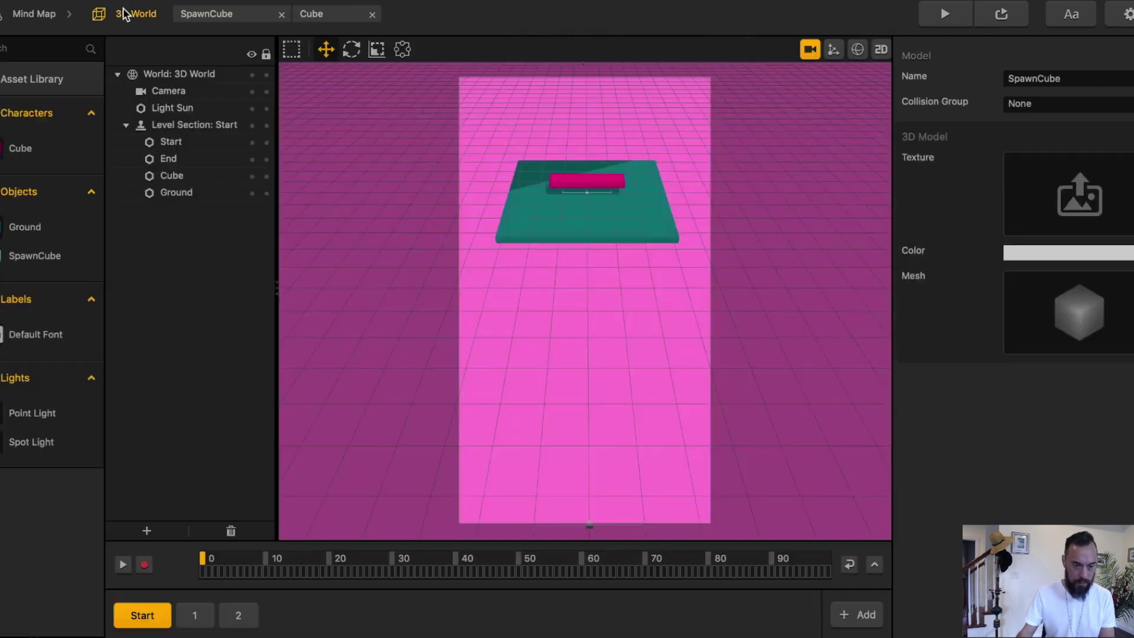
pyautogui.click(568, 229)
pyautogui.doubleClick(25, 227)
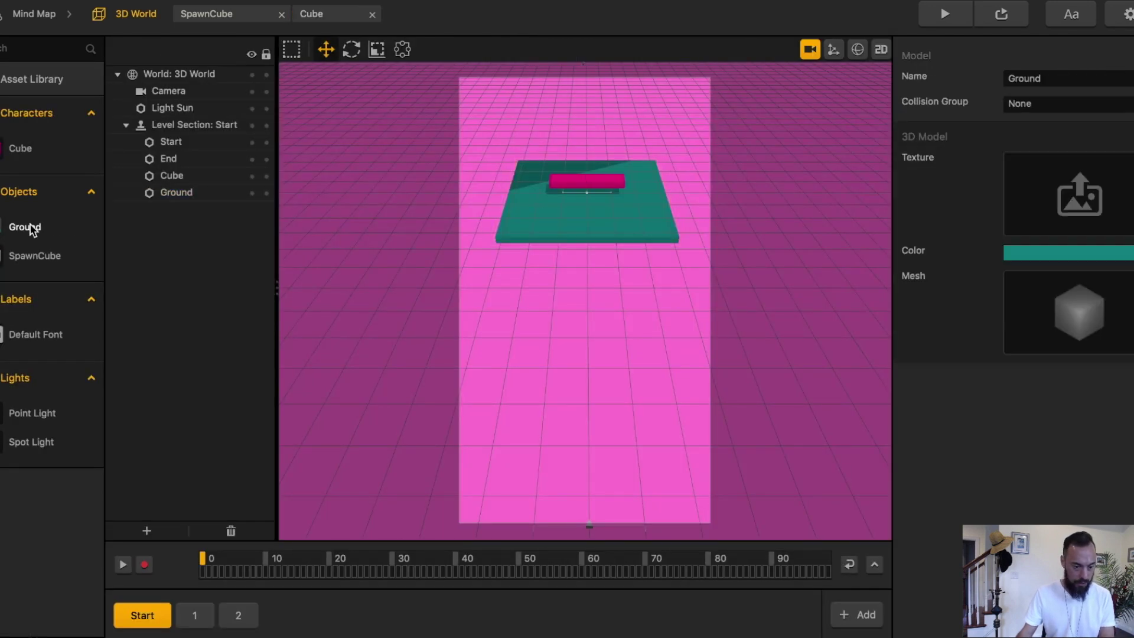
pyautogui.click(541, 342)
pyautogui.click(1039, 255)
pyautogui.click(1055, 277)
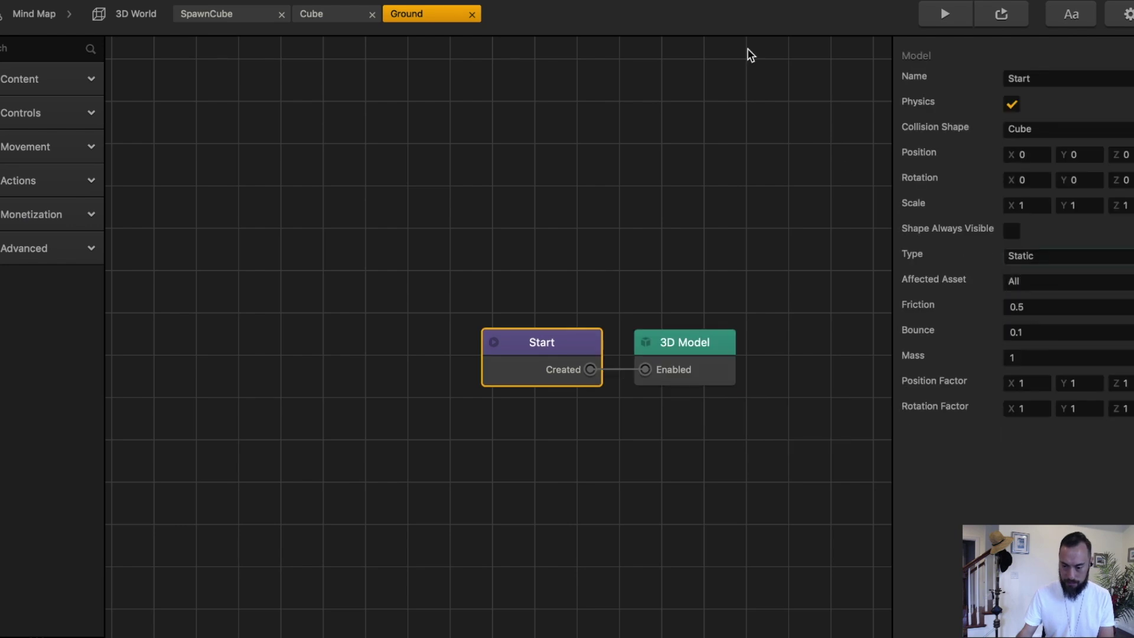
pyautogui.click(145, 15)
pyautogui.click(948, 17)
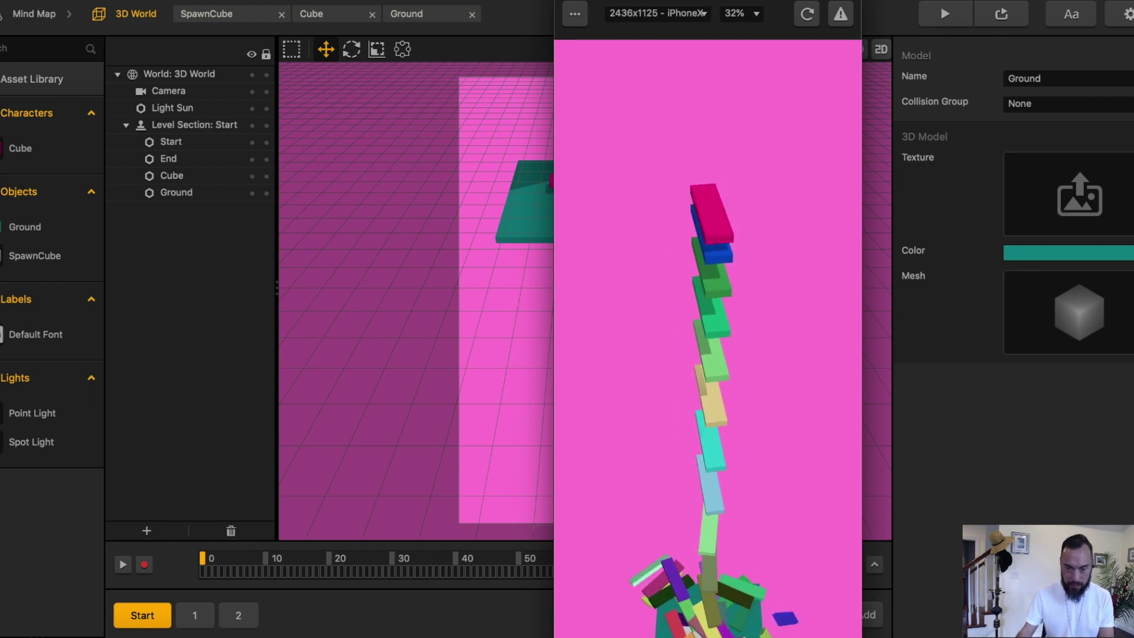
# Set the Spawn node's Y Position Offset to -1 in the Cube graph and preview the game.
pyautogui.click(242, 18)
pyautogui.click(242, 18)
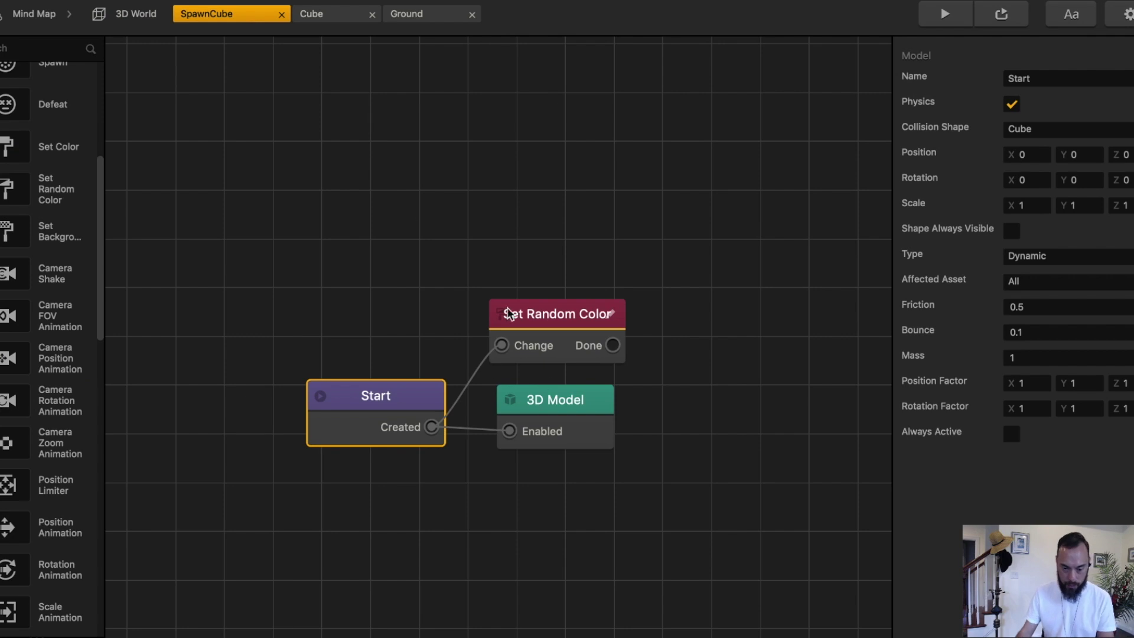
pyautogui.click(347, 13)
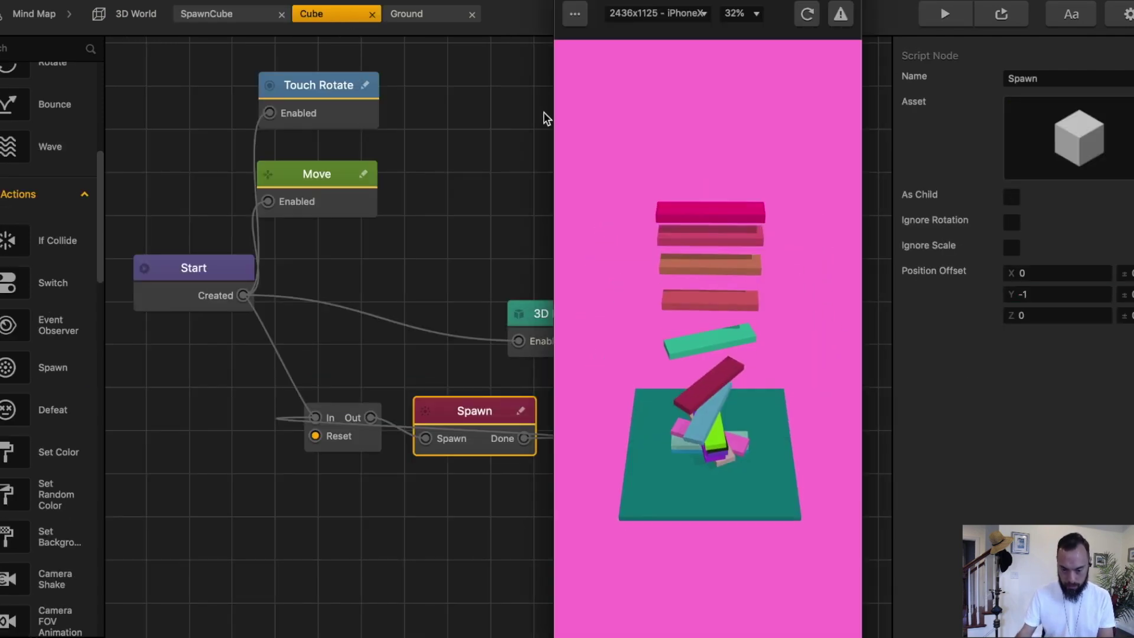
# In the 3D World, duplicate the Ground asset, rename the copy Platform and color it Grape.
pyautogui.click(140, 16)
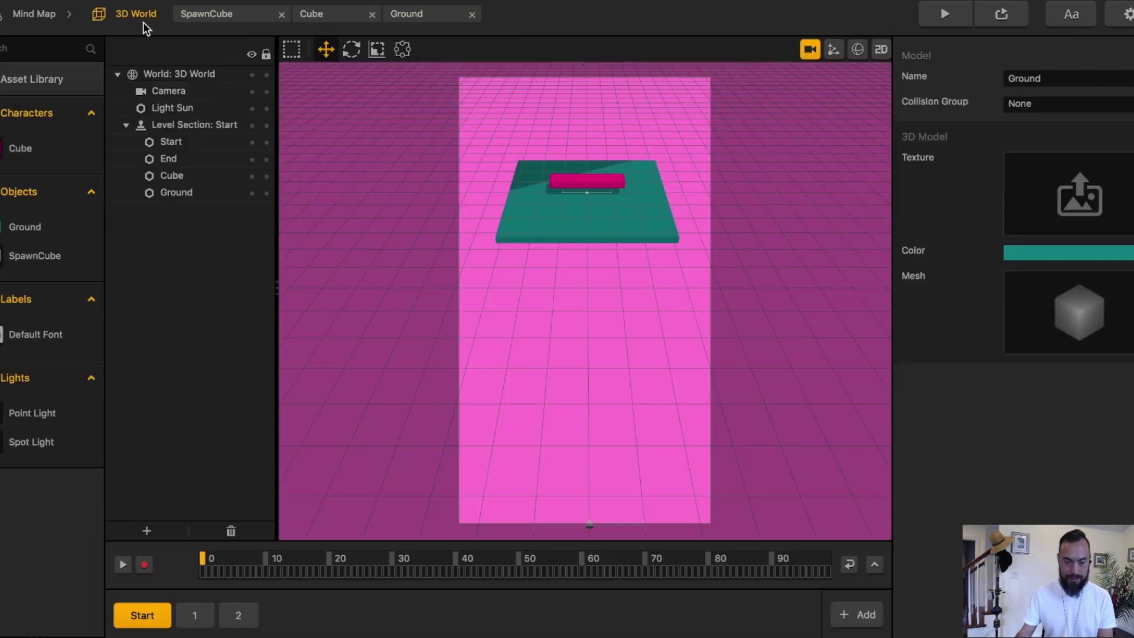
pyautogui.click(833, 52)
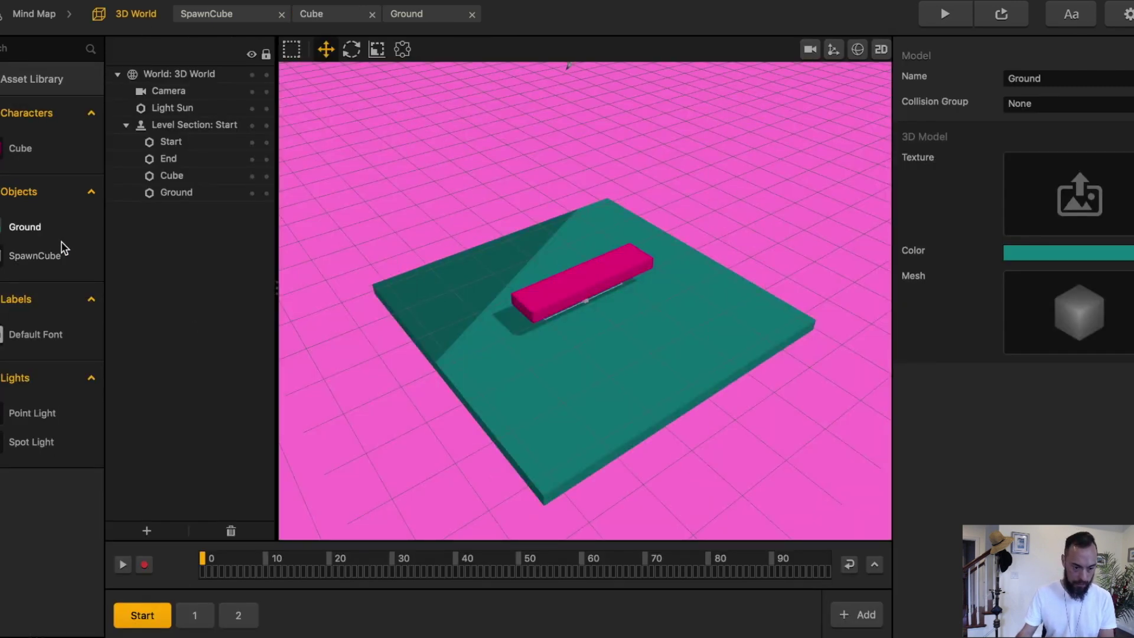
pyautogui.press('super+d')
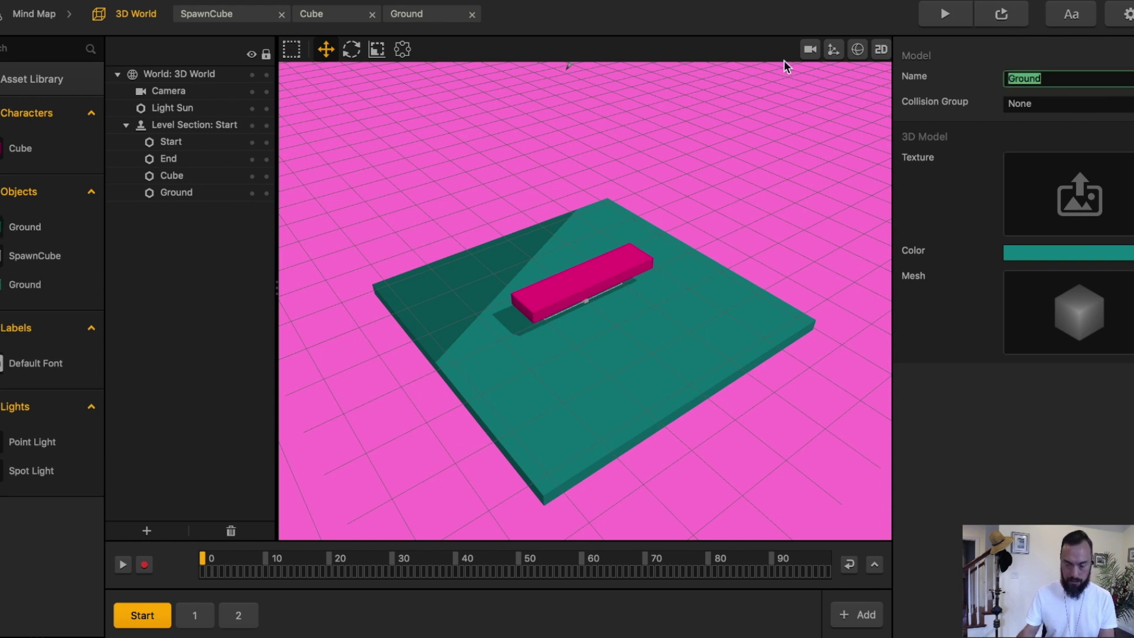
pyautogui.write('Platform')
pyautogui.click(1069, 253)
pyautogui.click(794, 251)
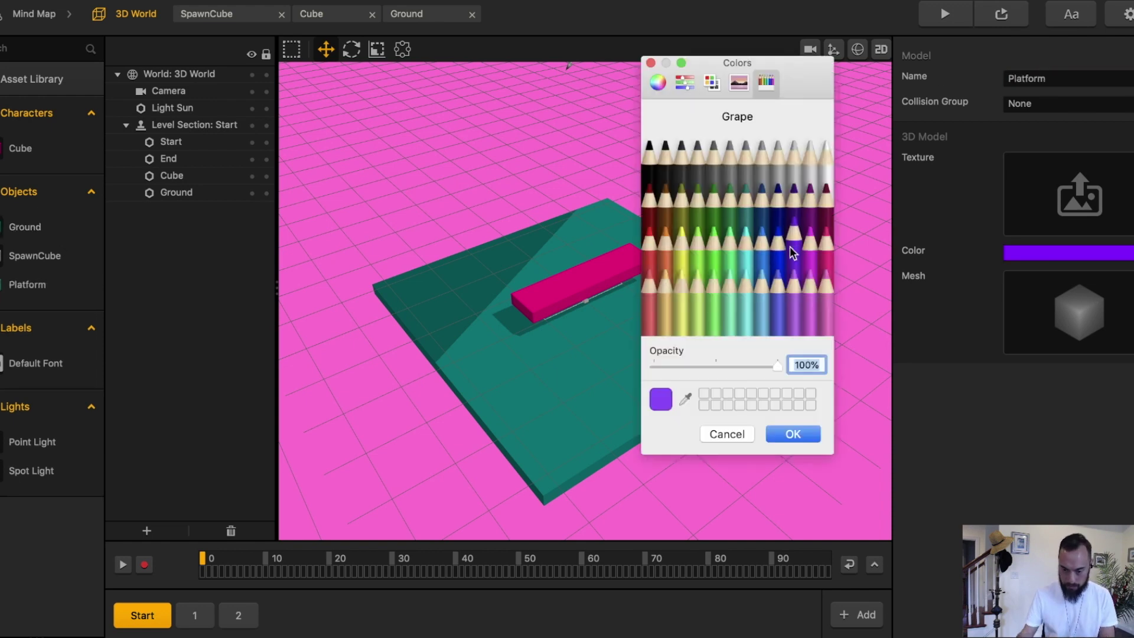
pyautogui.click(792, 434)
# Place a Platform above the ground in the Start scene at Y position 10 and Z position 1.5.
pyautogui.moveTo(29, 284); pyautogui.dragTo(629, 288)
pyautogui.scroll(-3, 628, 285)
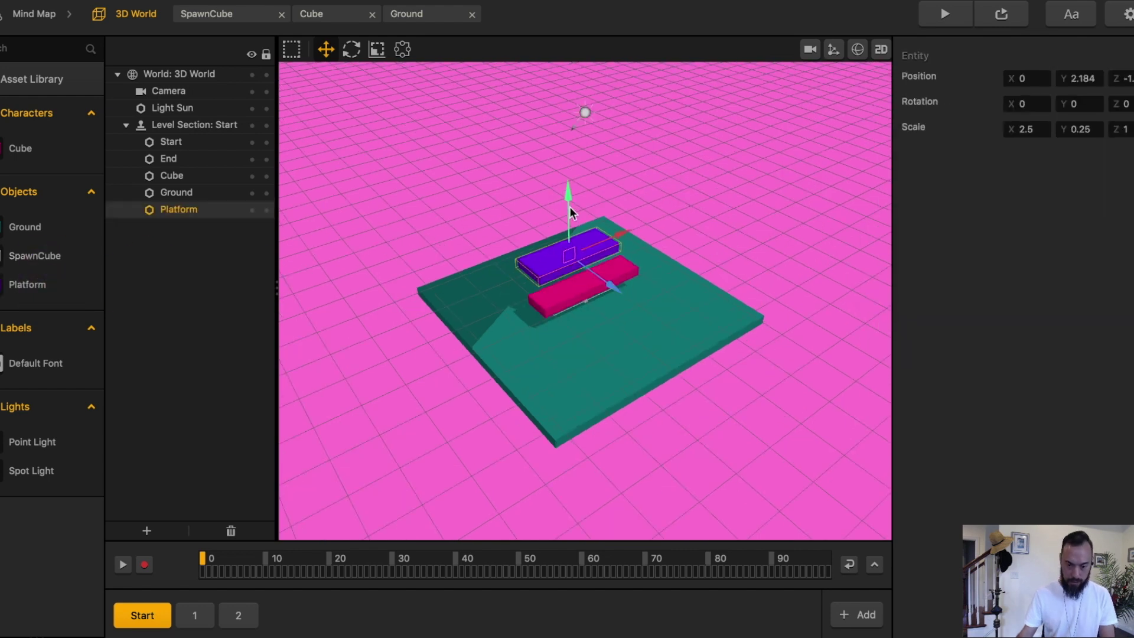
pyautogui.moveTo(569, 204); pyautogui.dragTo(571, 71)
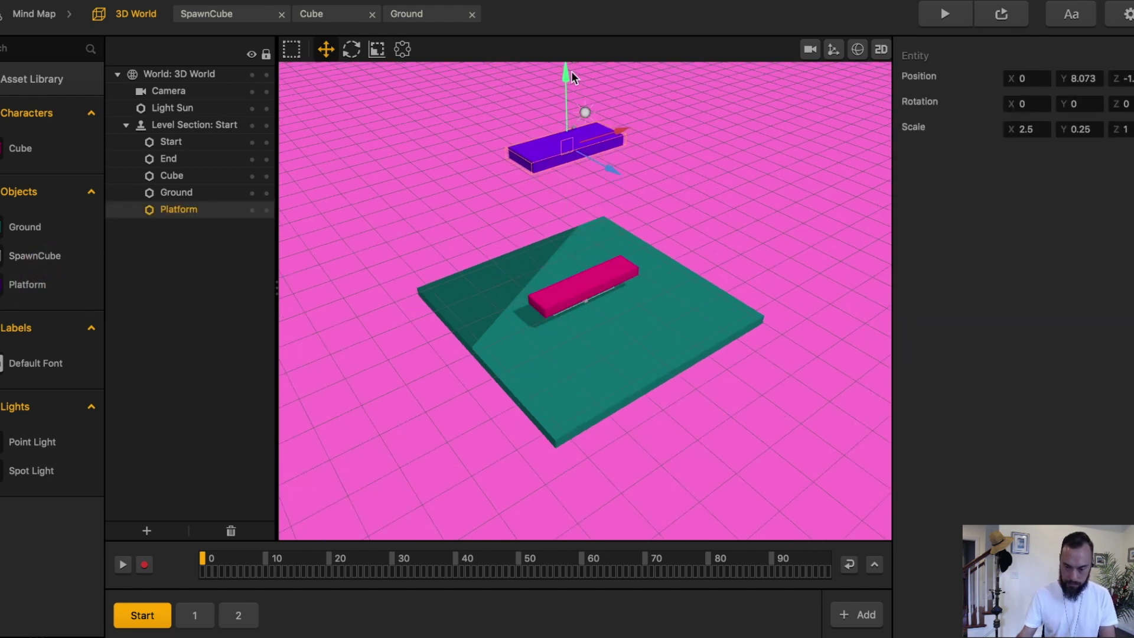
pyautogui.write('10')
pyautogui.press('Tab')
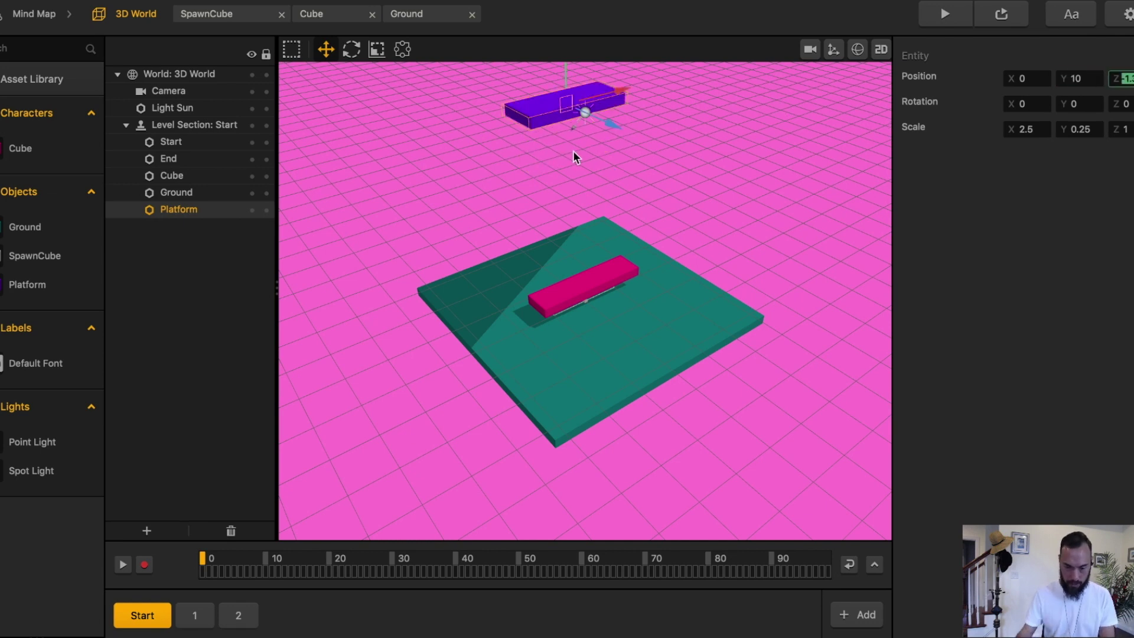
pyautogui.write('.5')
pyautogui.press('Tab')
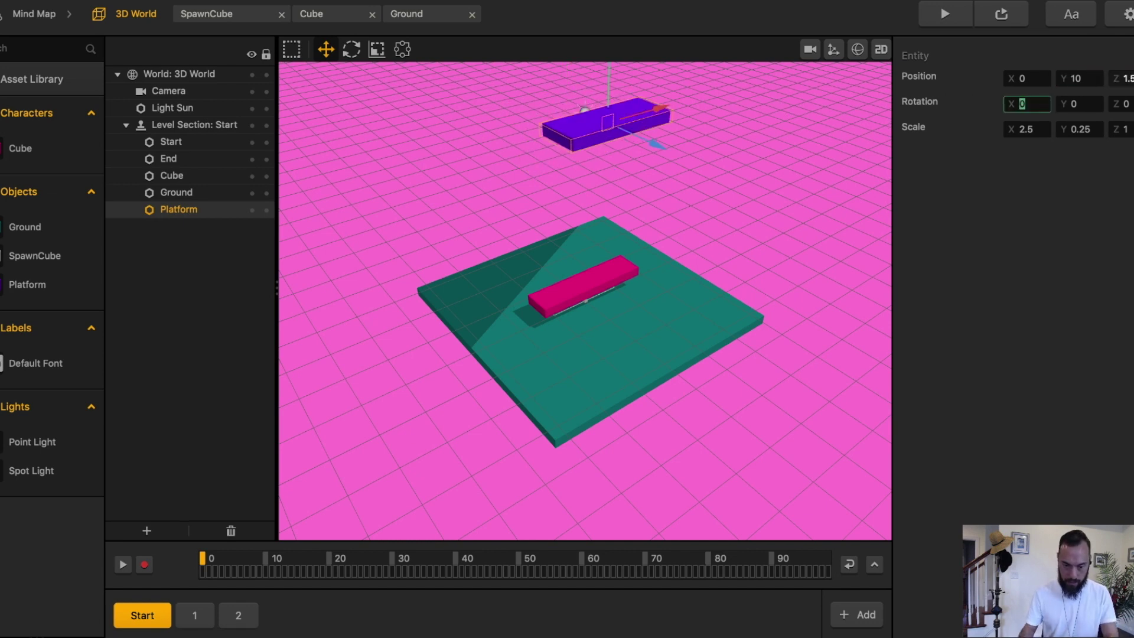
# Duplicate the placed Platform, set the copy's Z position to -1.5 and preview the game.
pyautogui.keyDown('alt'); pyautogui.click(647, 128); pyautogui.keyUp('alt')
pyautogui.click(645, 119)
pyautogui.click(644, 119)
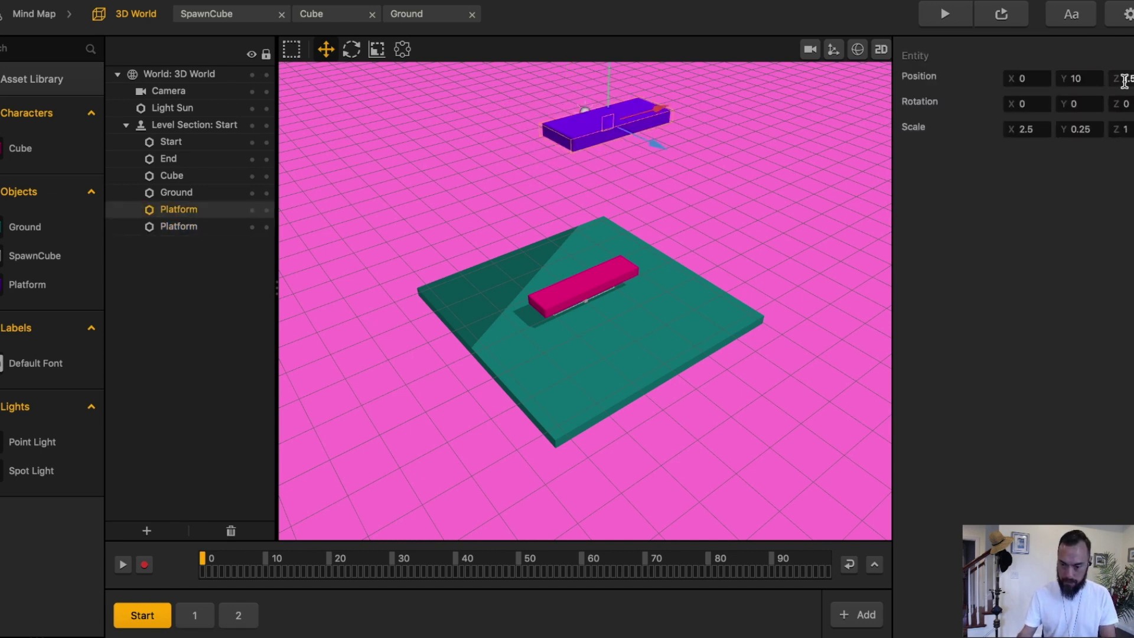
pyautogui.write('-')
pyautogui.press('Tab')
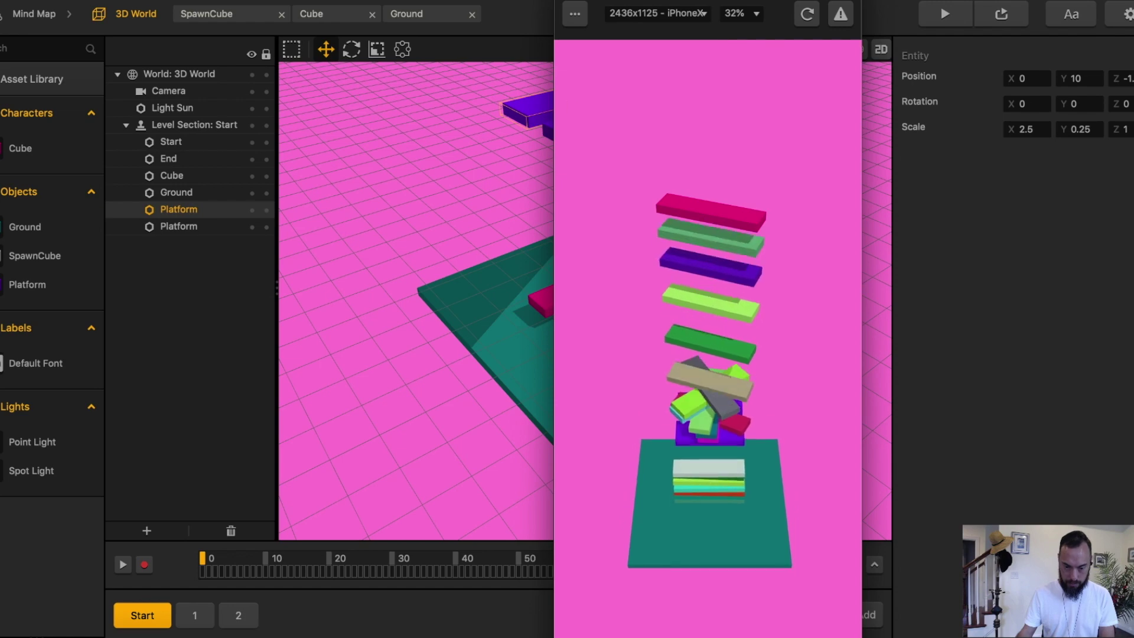
# Close the preview and copy the two Start scene platforms into scene 1.
pyautogui.click(561, 1)
pyautogui.click(583, 140)
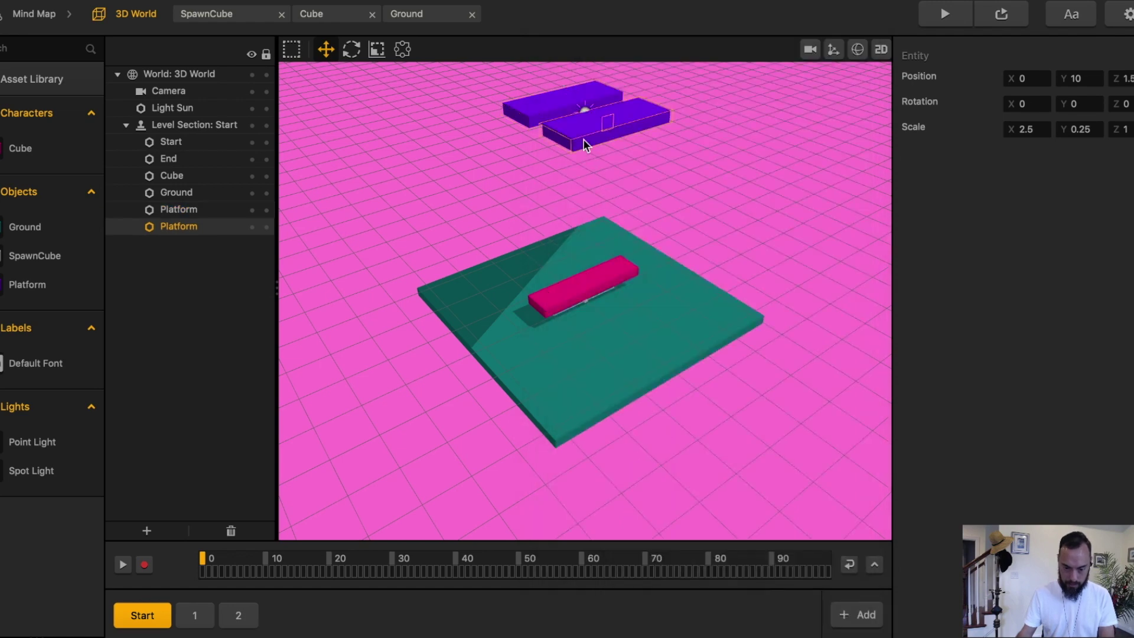
pyautogui.scroll(-5, 620, 273)
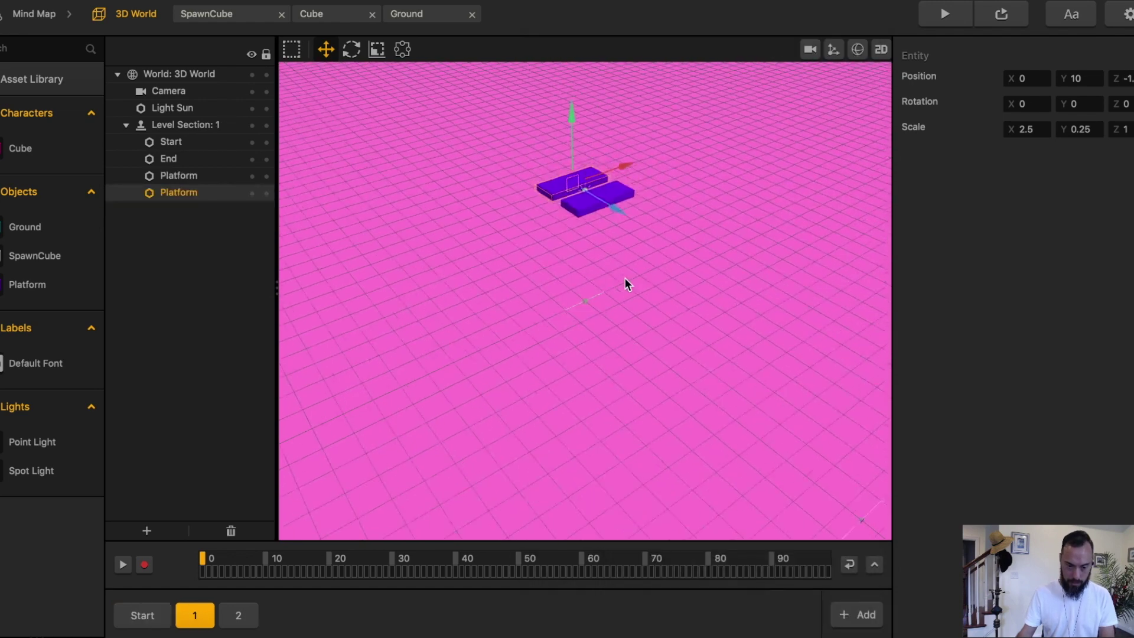
# Rotate the scene 2 platform pair to Y -45 and space the two platforms apart.
pyautogui.scroll(3, 619, 271)
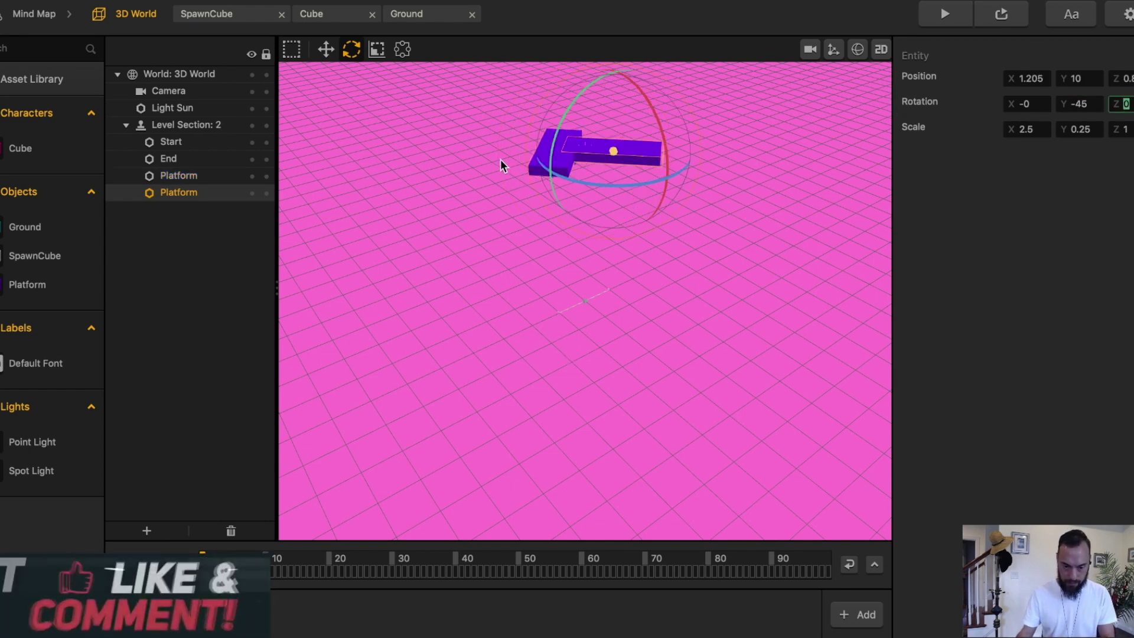
pyautogui.click(500, 158)
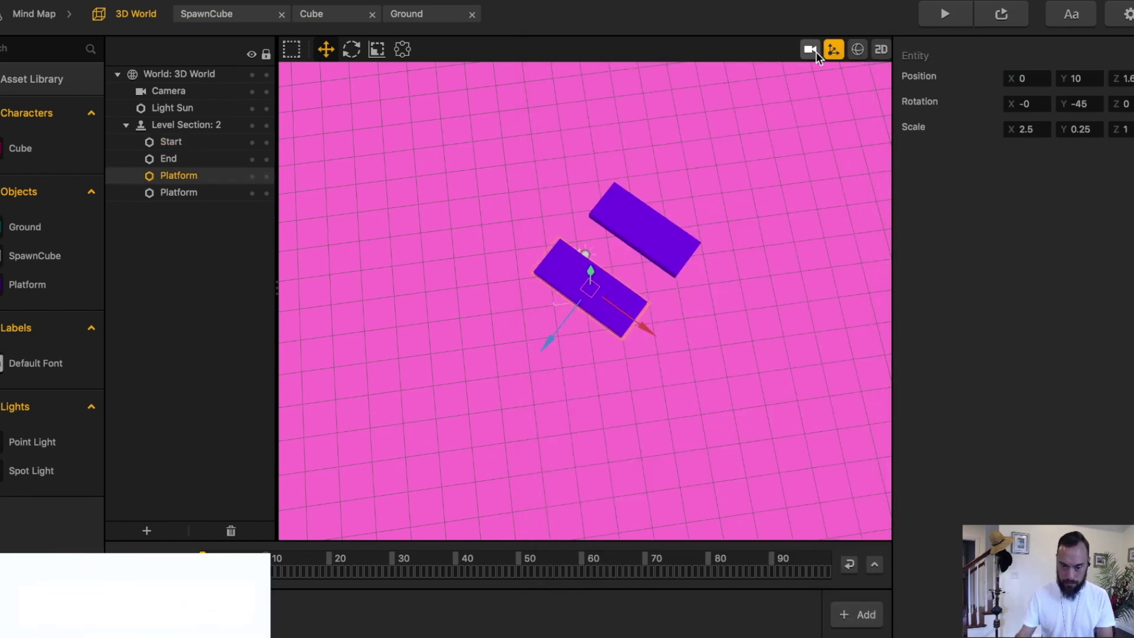
pyautogui.click(810, 49)
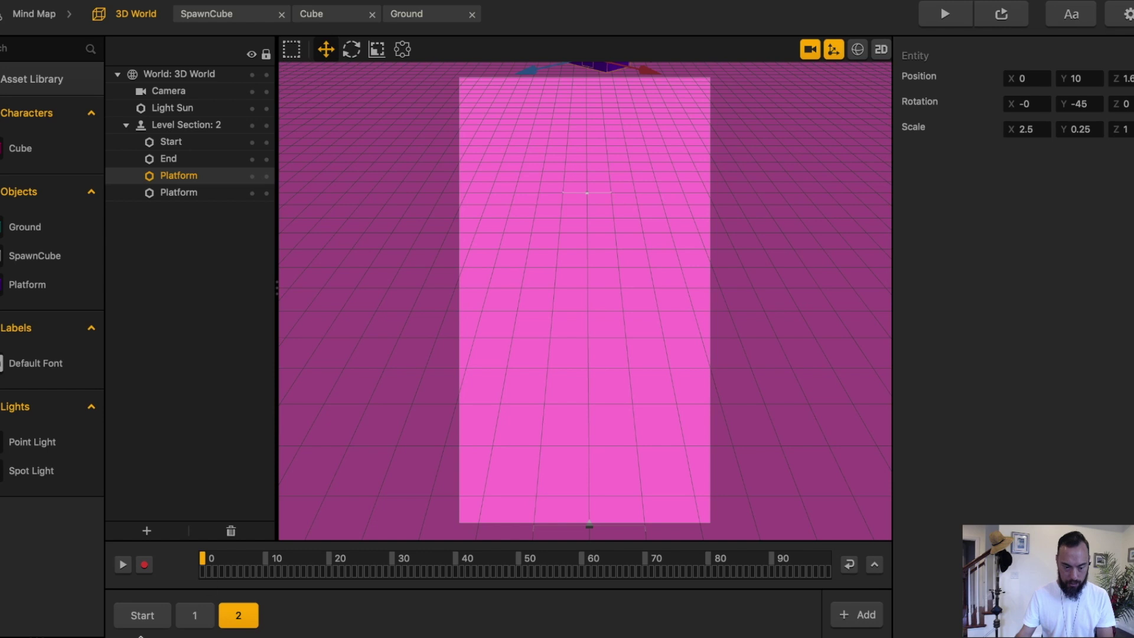
# Set the scale of the Start scene platforms to X 1 and Z 1.
pyautogui.click(143, 614)
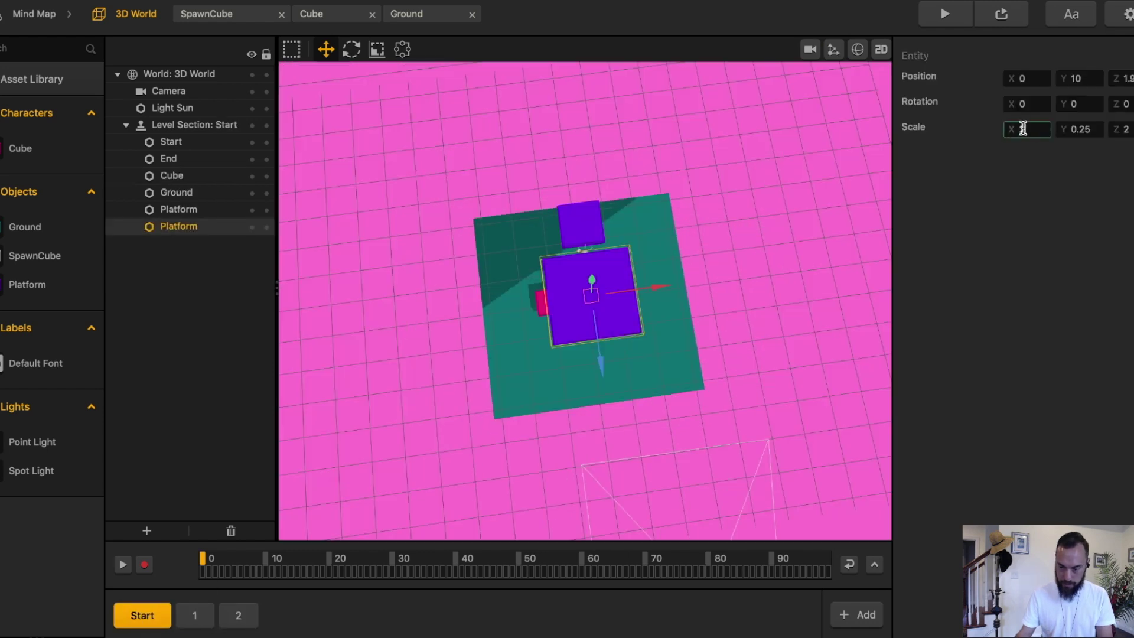
pyautogui.write('1')
pyautogui.press('Tab')
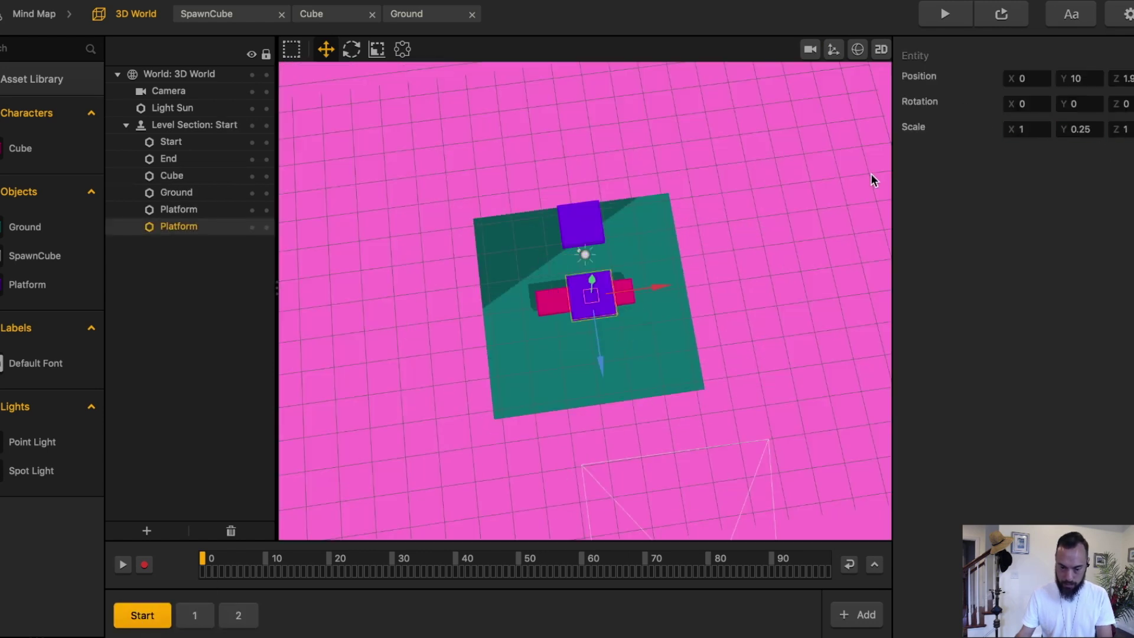
# Re-angle the game camera so it frames the Start scene's ground, Cube and platforms.
pyautogui.click(599, 222)
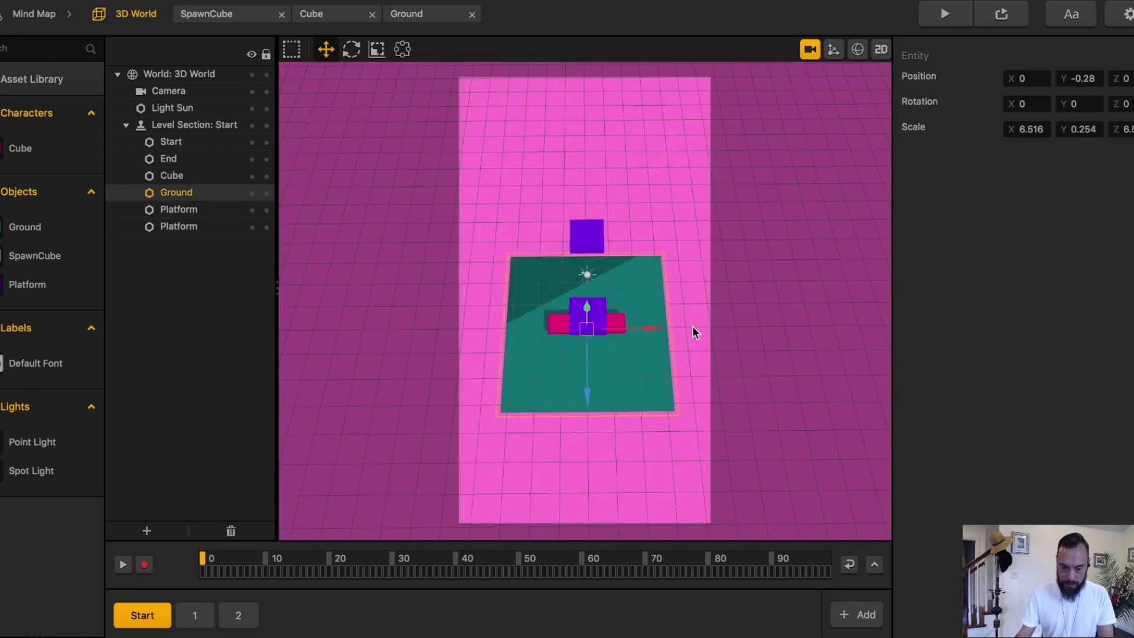
pyautogui.moveTo(692, 325); pyautogui.dragTo(665, 205)
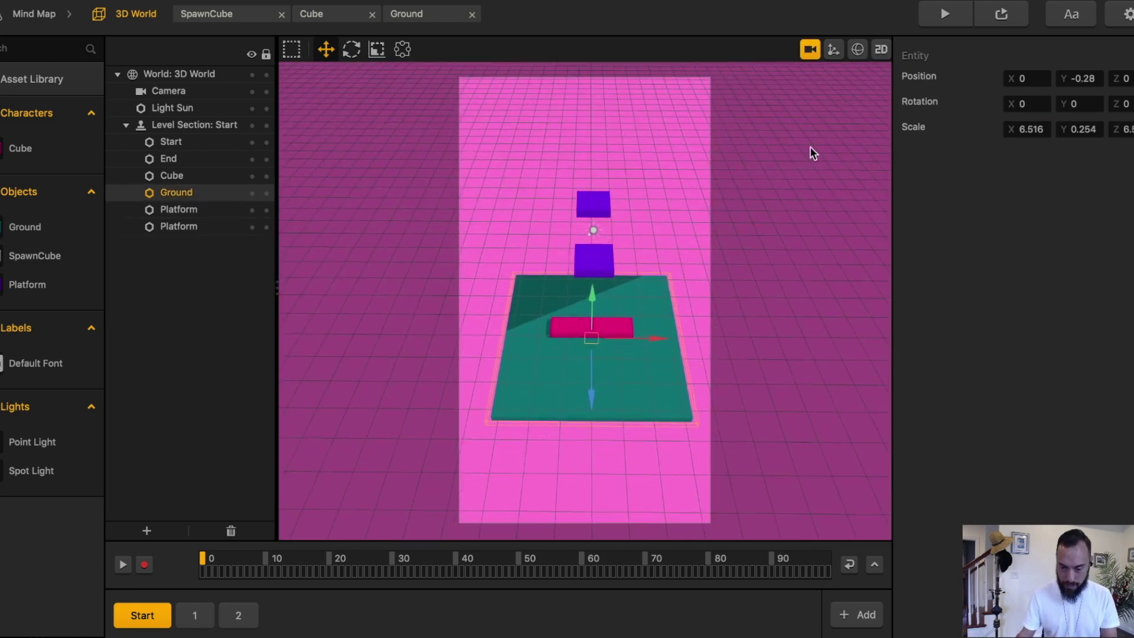
pyautogui.moveTo(661, 250); pyautogui.dragTo(658, 253)
# Set the Start scene's End point to Y position 25 and Z position 0.
pyautogui.write('25')
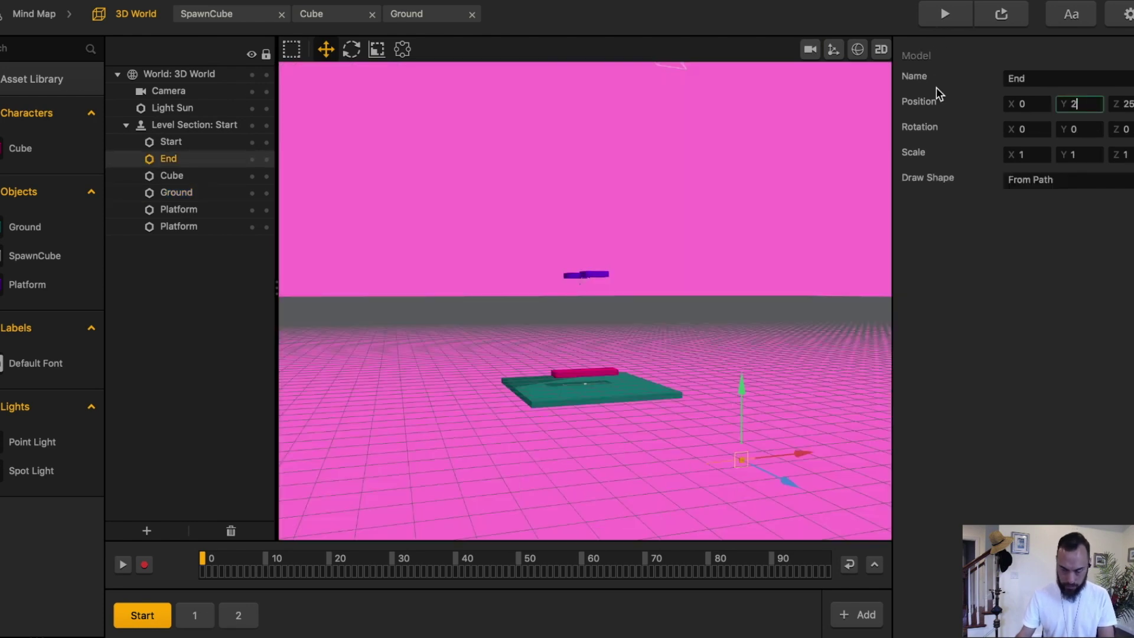
pyautogui.press('Tab')
pyautogui.write('0')
pyautogui.press('Tab')
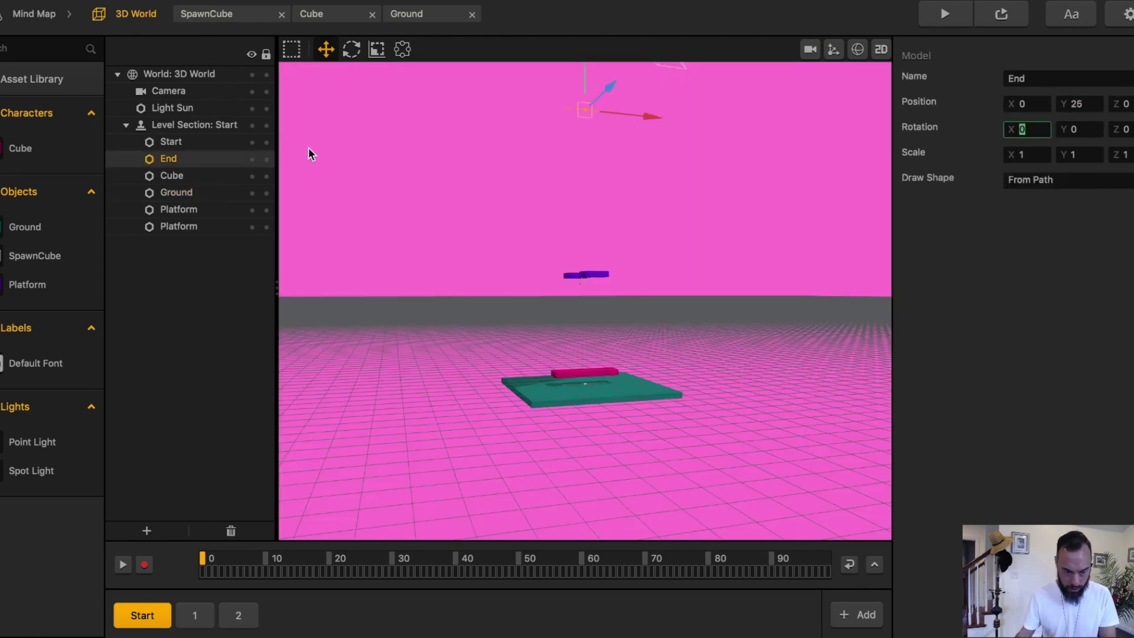
# Move the End point of scene 2 to Y 25, Z 0 and preview the game, spawning a few blocks.
pyautogui.click(194, 615)
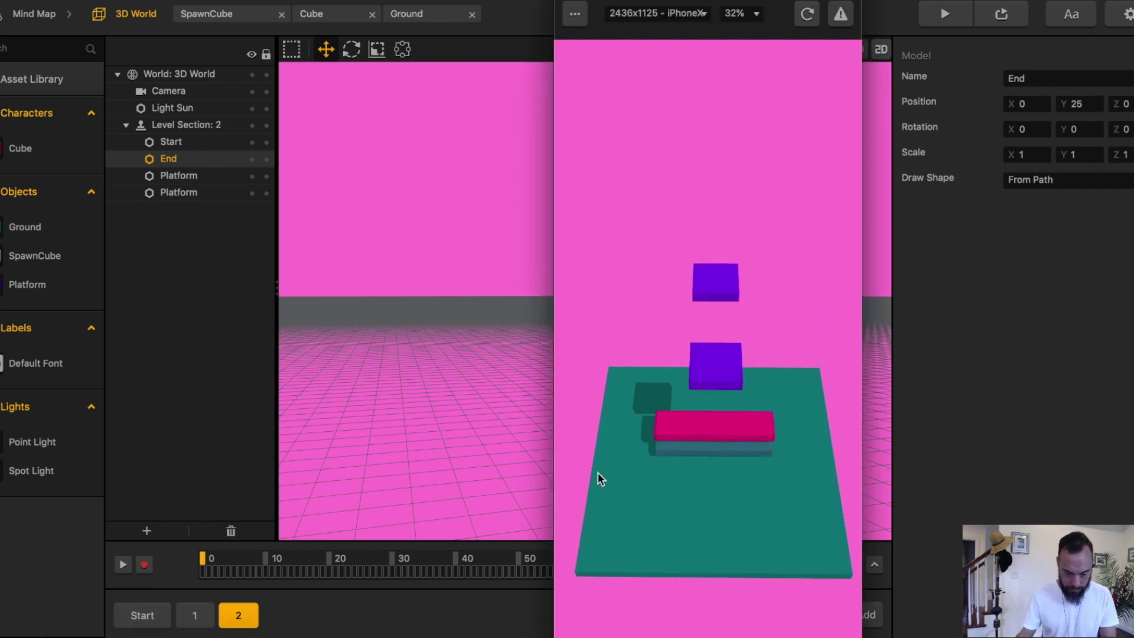
pyautogui.click(614, 487)
pyautogui.click(631, 503)
pyautogui.click(669, 522)
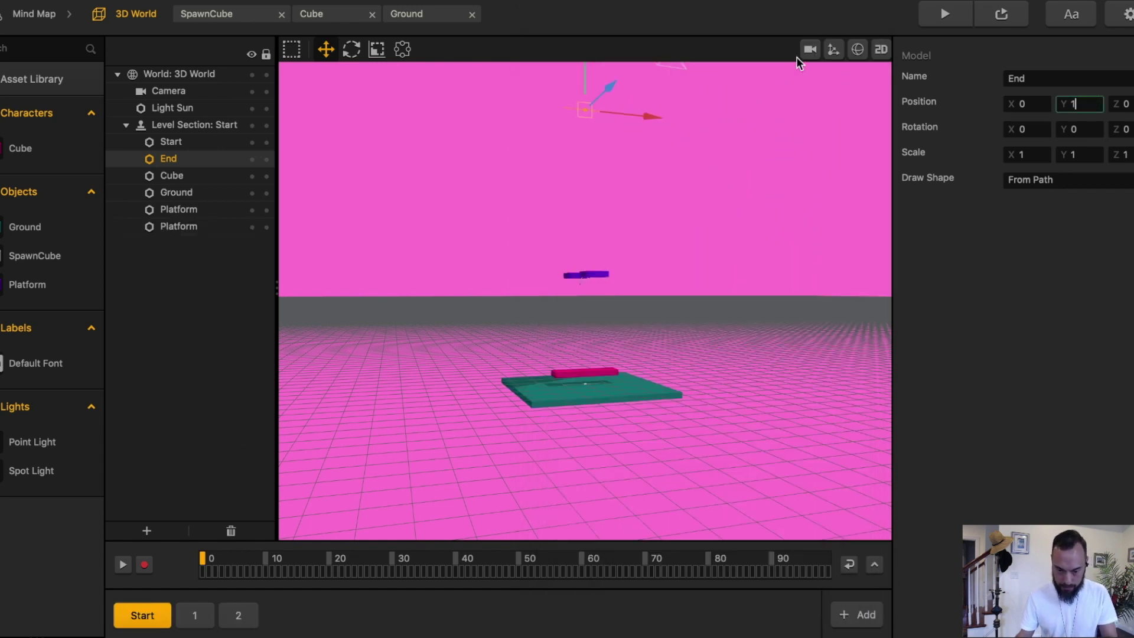
# Set the End point's Y position to 10 in the Start scene, scene 1 and scene 2.
pyautogui.write('0')
pyautogui.press('Tab')
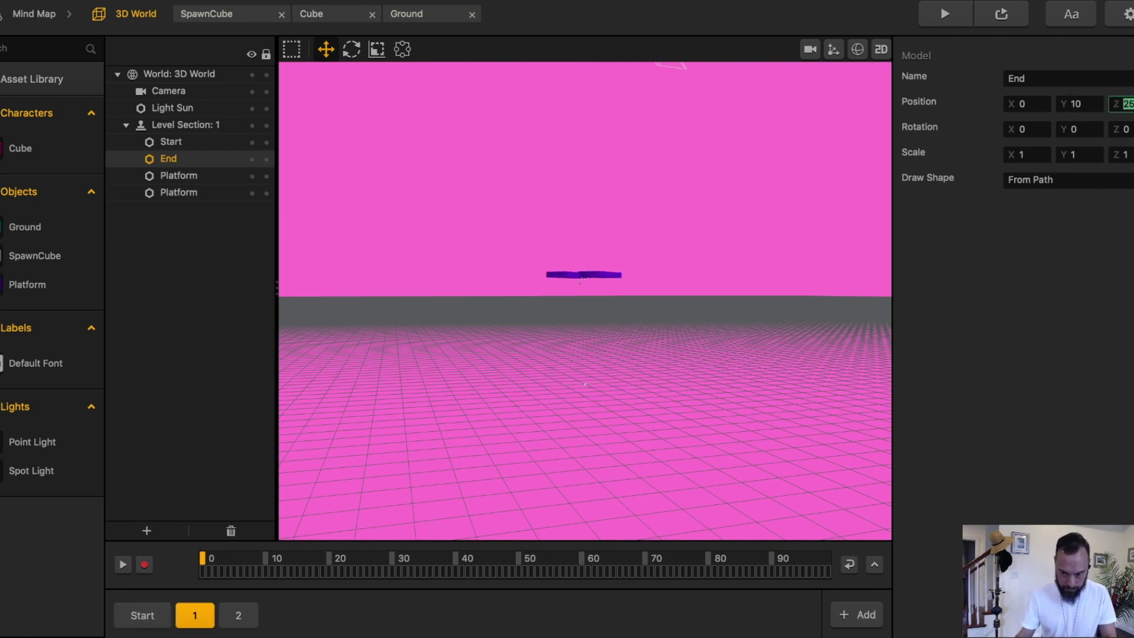
pyautogui.click(239, 614)
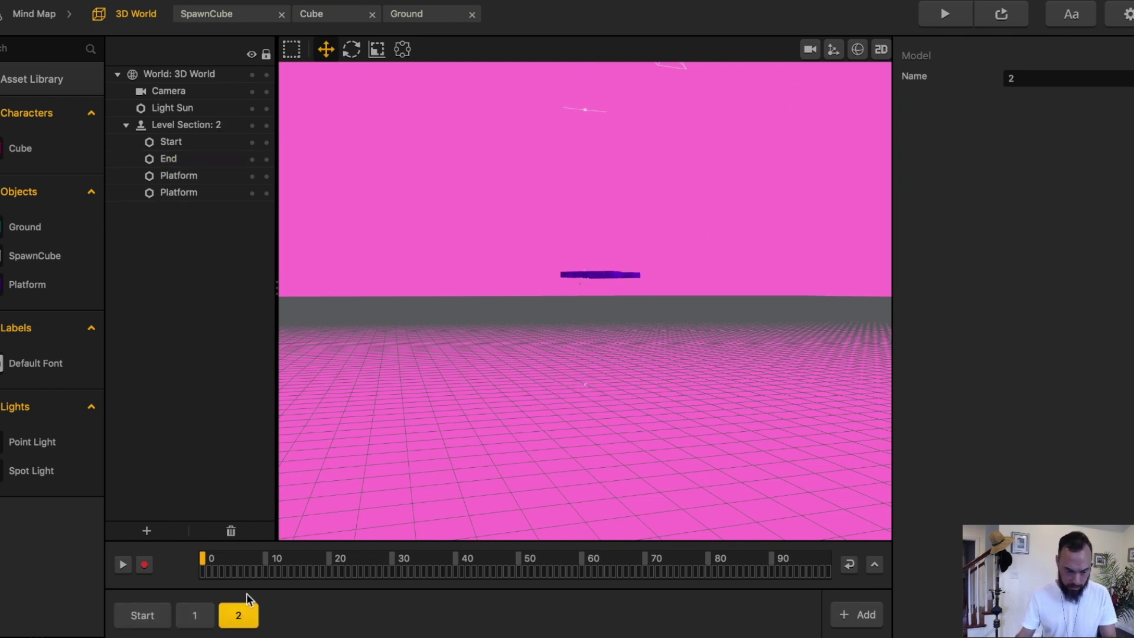
pyautogui.click(172, 159)
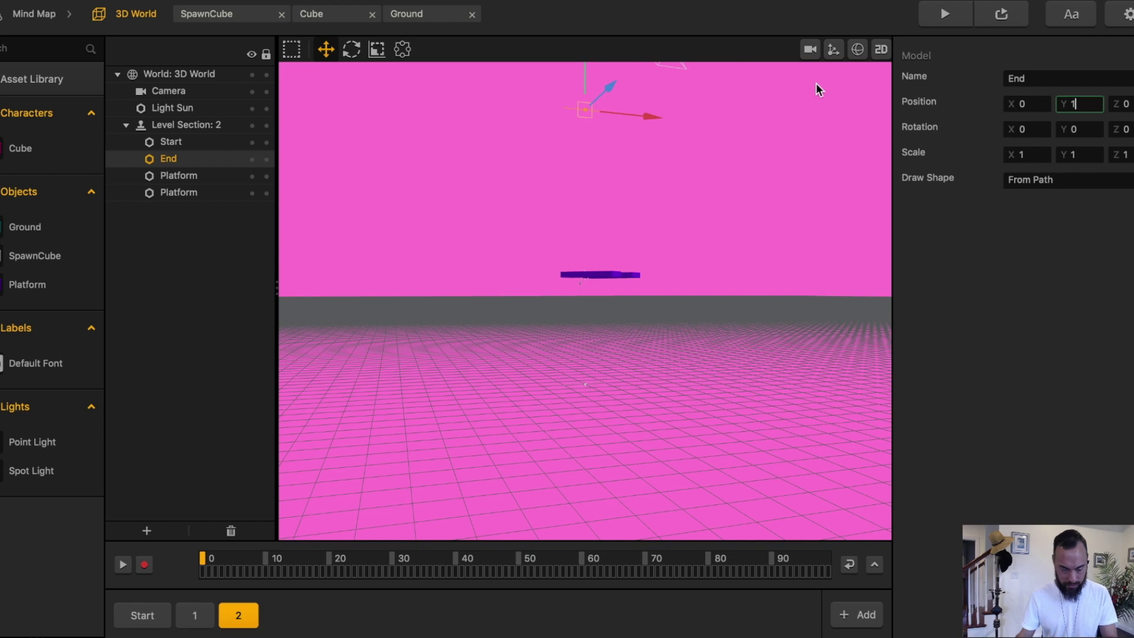
pyautogui.write('10')
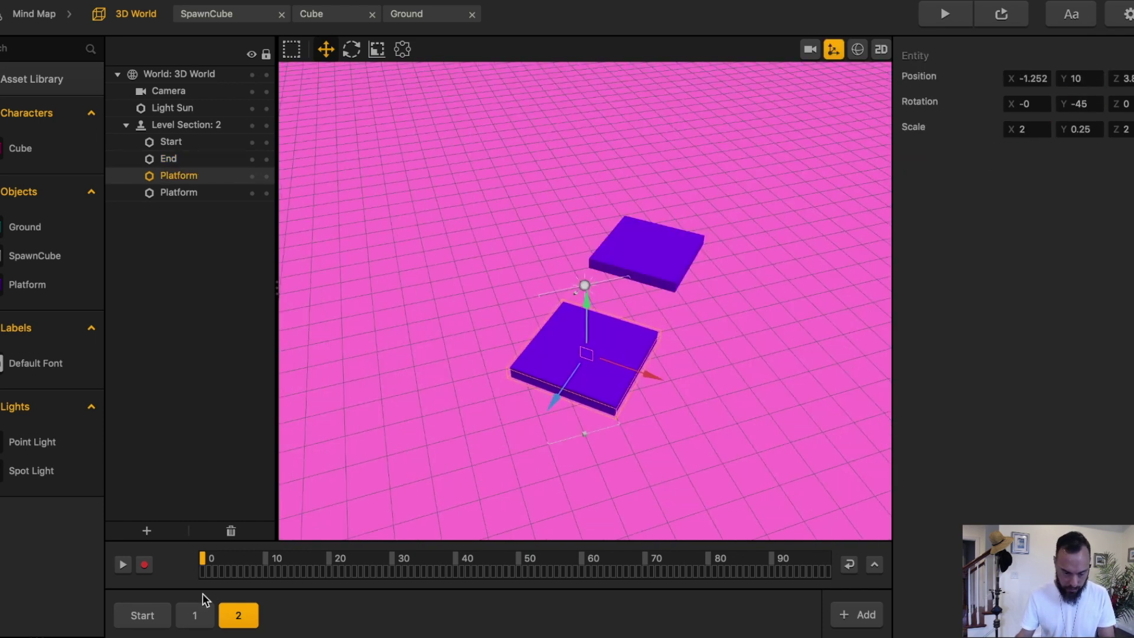
# Select both platforms in scene 1 and set their scale to X 2 and Z 2.
pyautogui.click(196, 612)
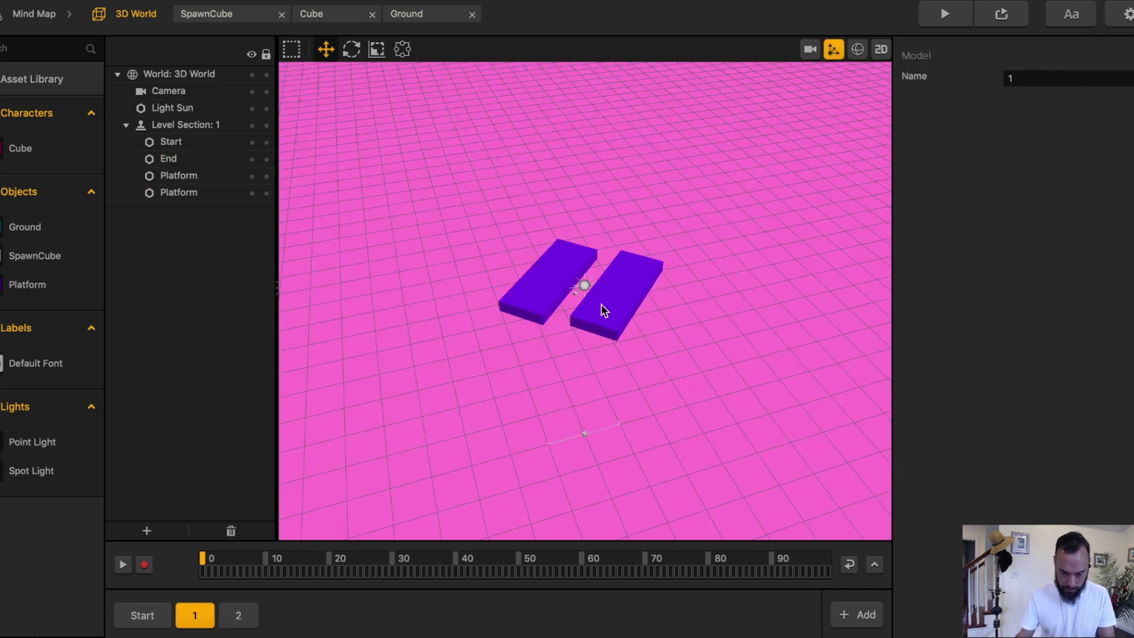
pyautogui.click(601, 303)
pyautogui.keyDown('shift'); pyautogui.click(543, 285); pyautogui.keyUp('shift')
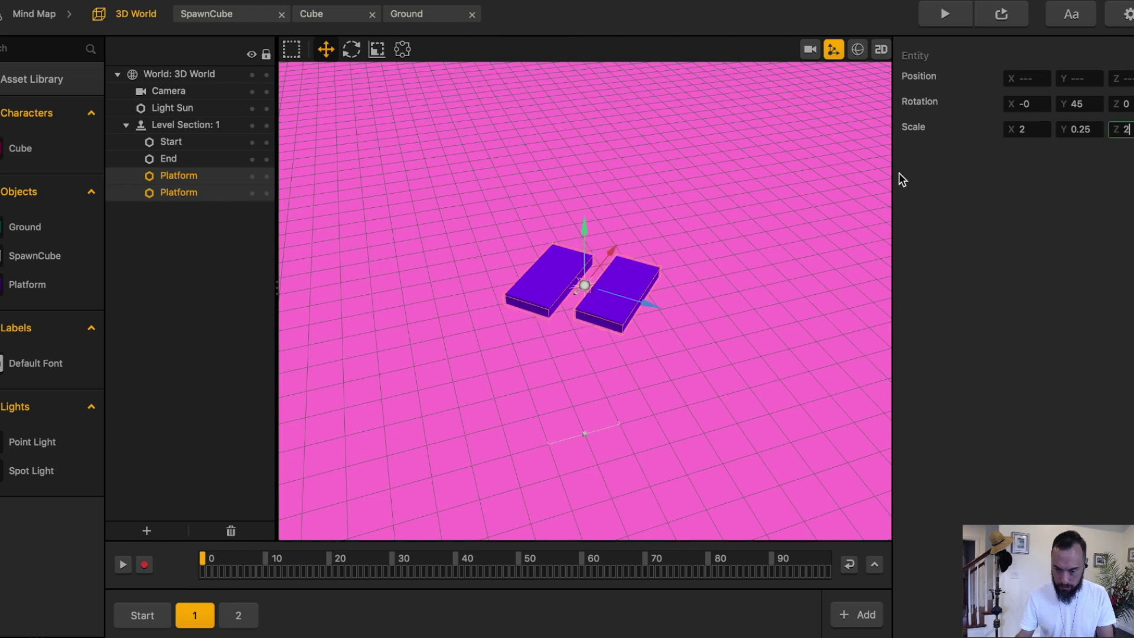
pyautogui.write('2')
pyautogui.press('Return')
# Move the two scene 1 platforms apart, placing one at about X -2.3, and preview the game.
pyautogui.click(659, 296)
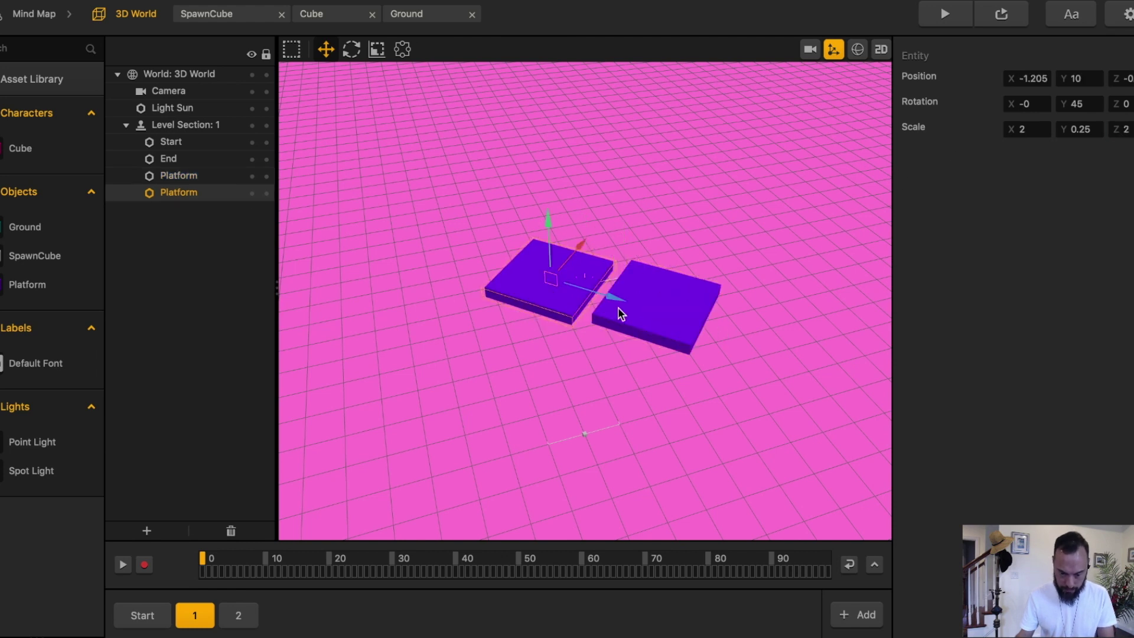
pyautogui.moveTo(618, 308); pyautogui.dragTo(584, 285)
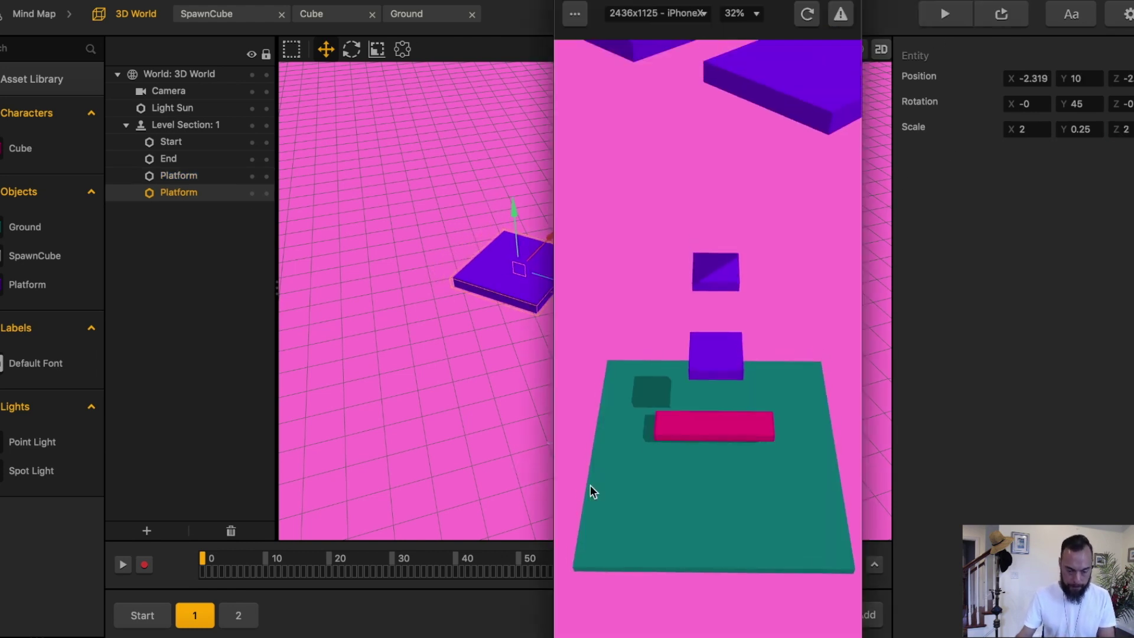
# Play the preview by stacking blocks up past the platforms, and close it.
pyautogui.click(655, 512)
pyautogui.click(665, 526)
pyautogui.click(648, 531)
pyautogui.click(630, 536)
pyautogui.click(639, 546)
pyautogui.click(650, 554)
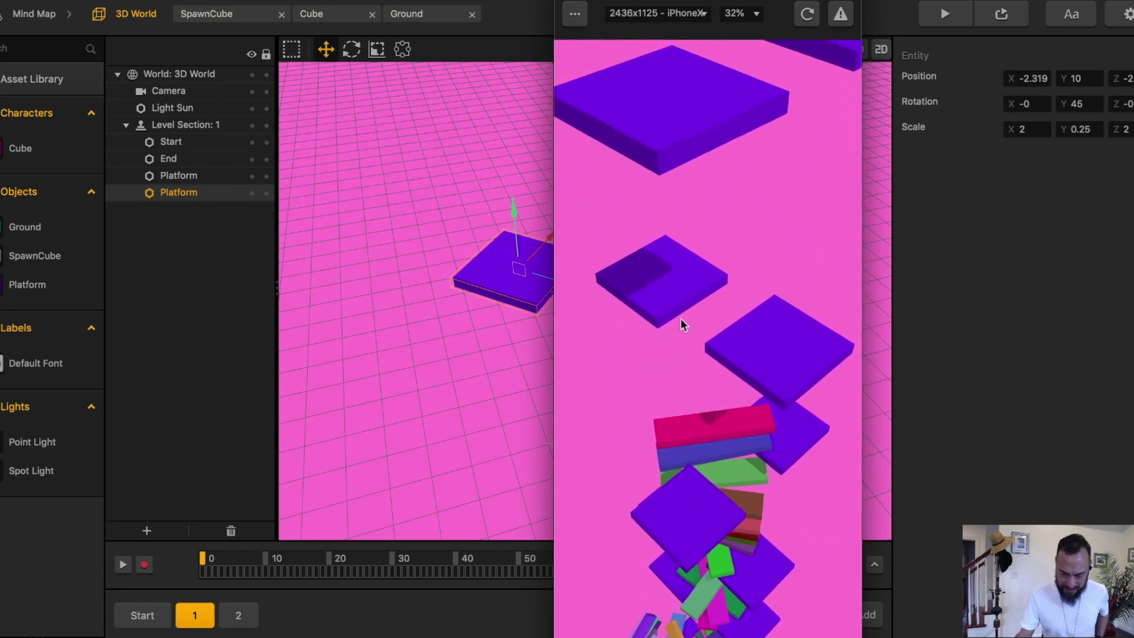
pyautogui.press('Escape')
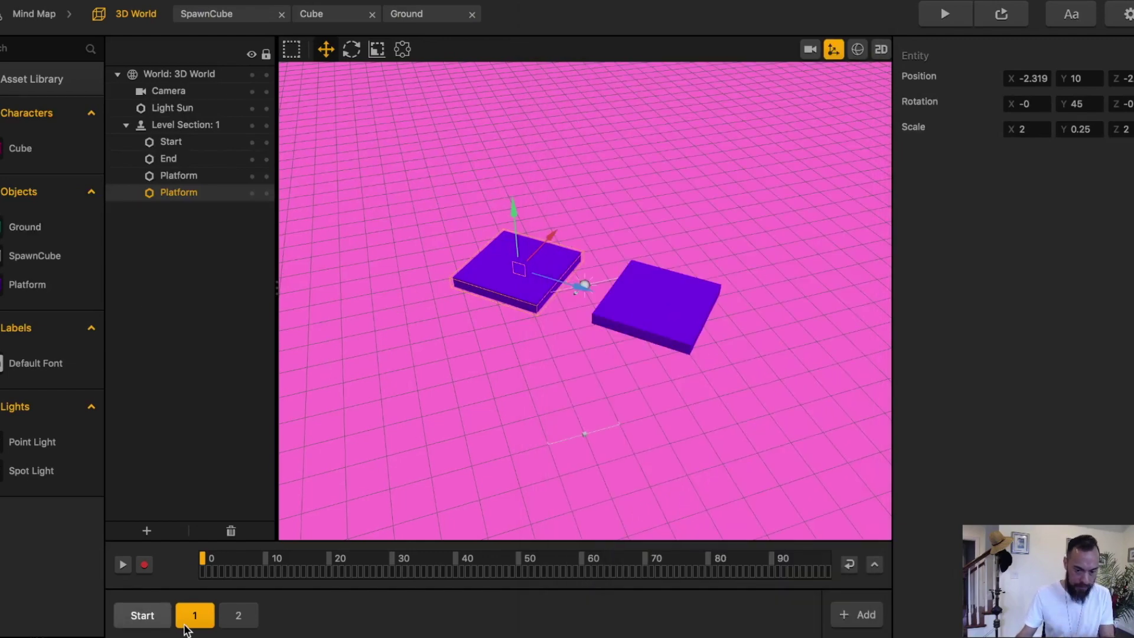
# In the Start scene, duplicate the Cube character asset and move the copy into the Objects group.
pyautogui.click(143, 615)
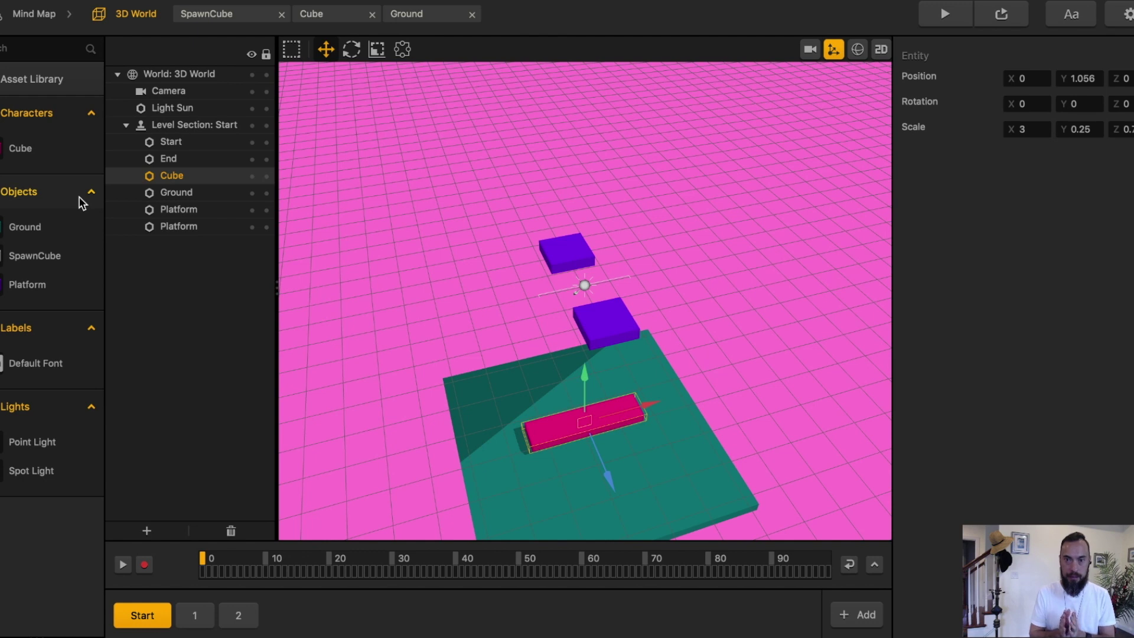
pyautogui.click(33, 150)
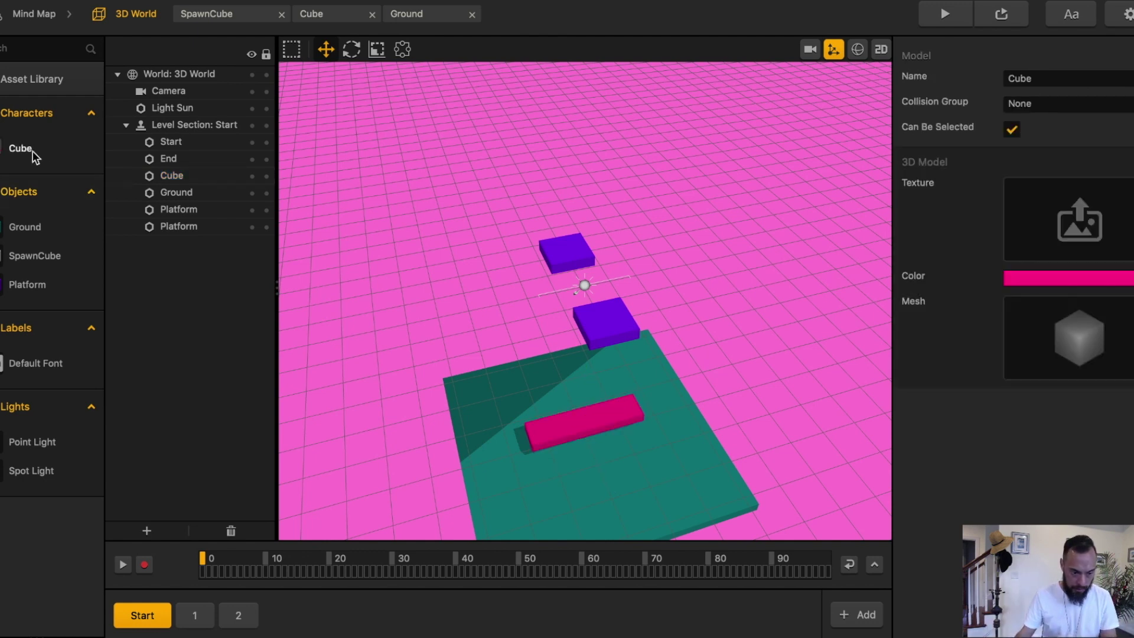
pyautogui.press('super+d')
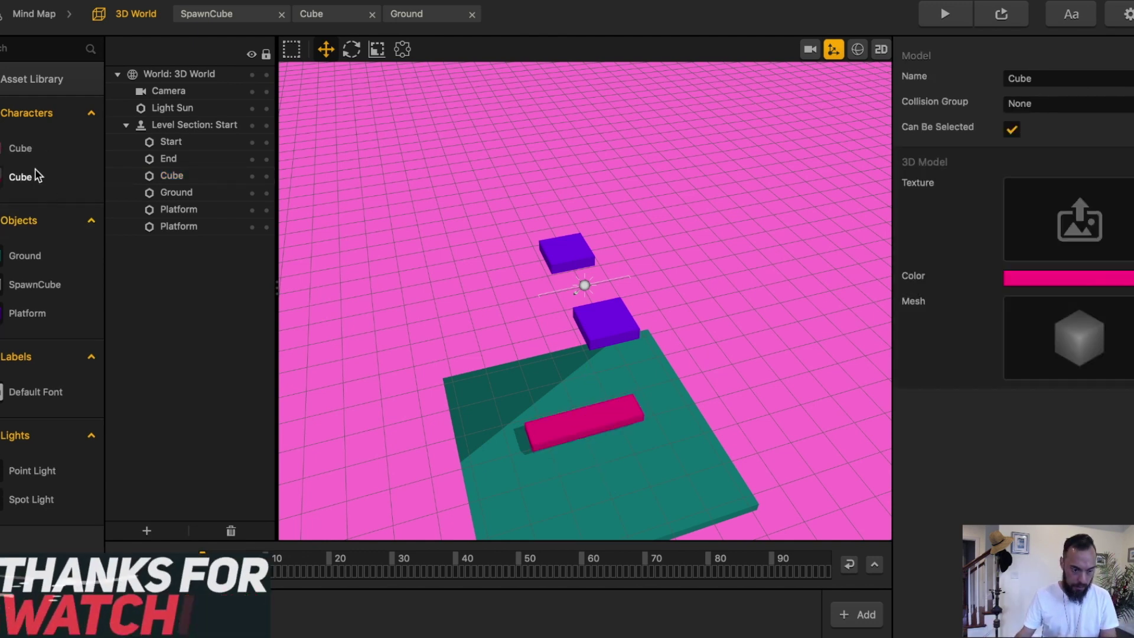
pyautogui.moveTo(34, 170); pyautogui.dragTo(28, 239)
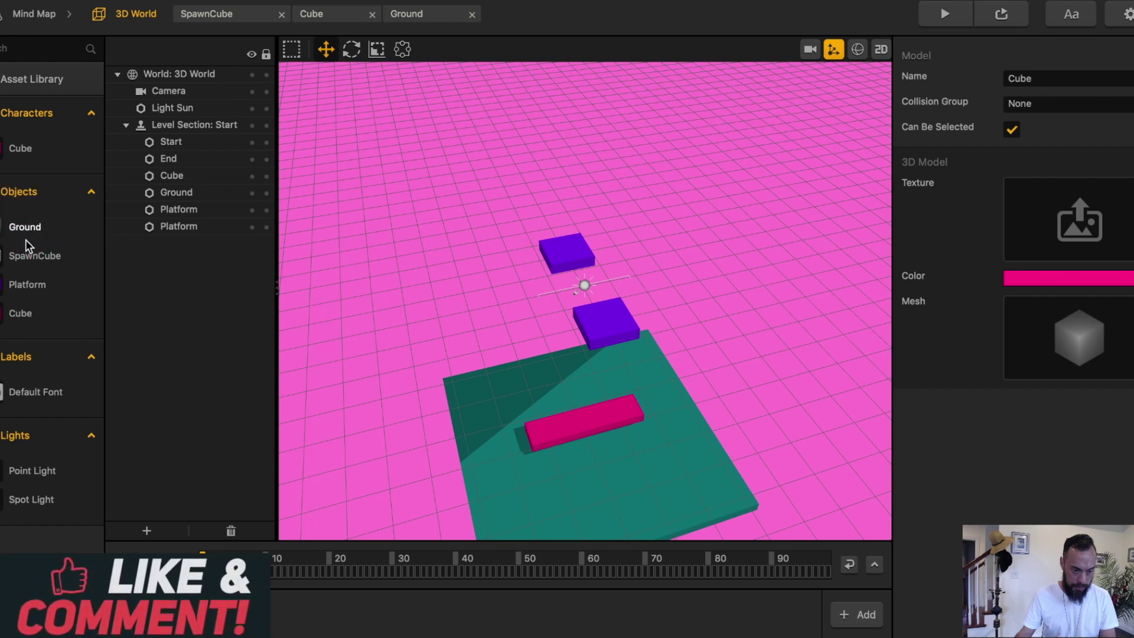
# Make the Cube object's color translucent by lowering its opacity to roughly half.
pyautogui.click(26, 315)
pyautogui.click(1057, 253)
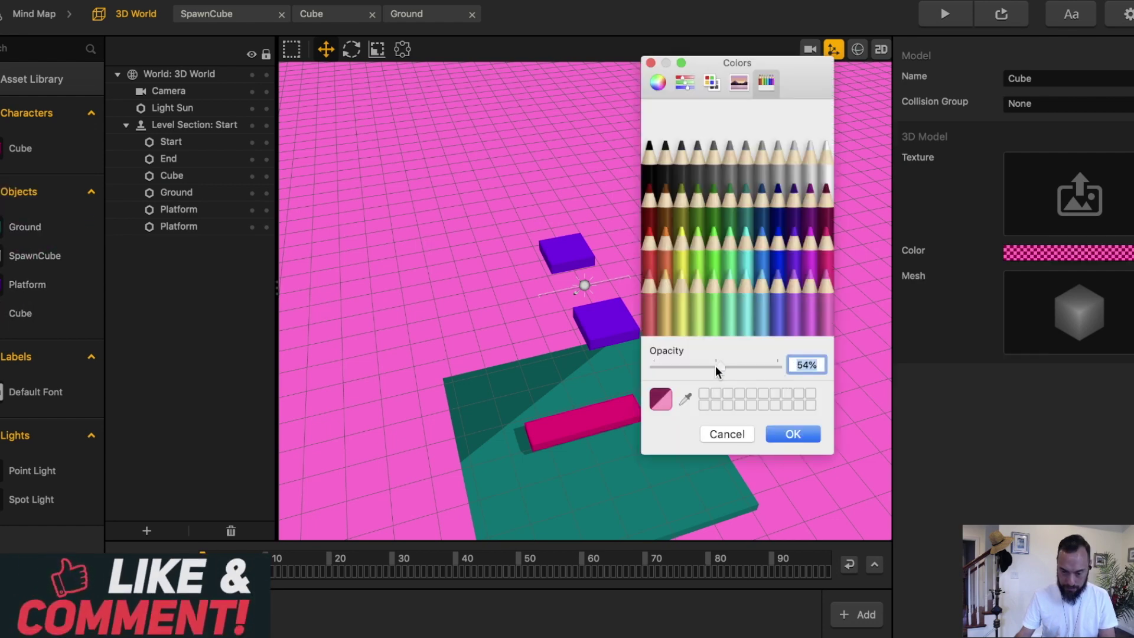
pyautogui.moveTo(715, 366); pyautogui.dragTo(710, 366)
pyautogui.click(793, 434)
# Open the Cube object's node map and delete its Spawn and Move nodes, keeping Touch Rotate.
pyautogui.doubleClick(24, 314)
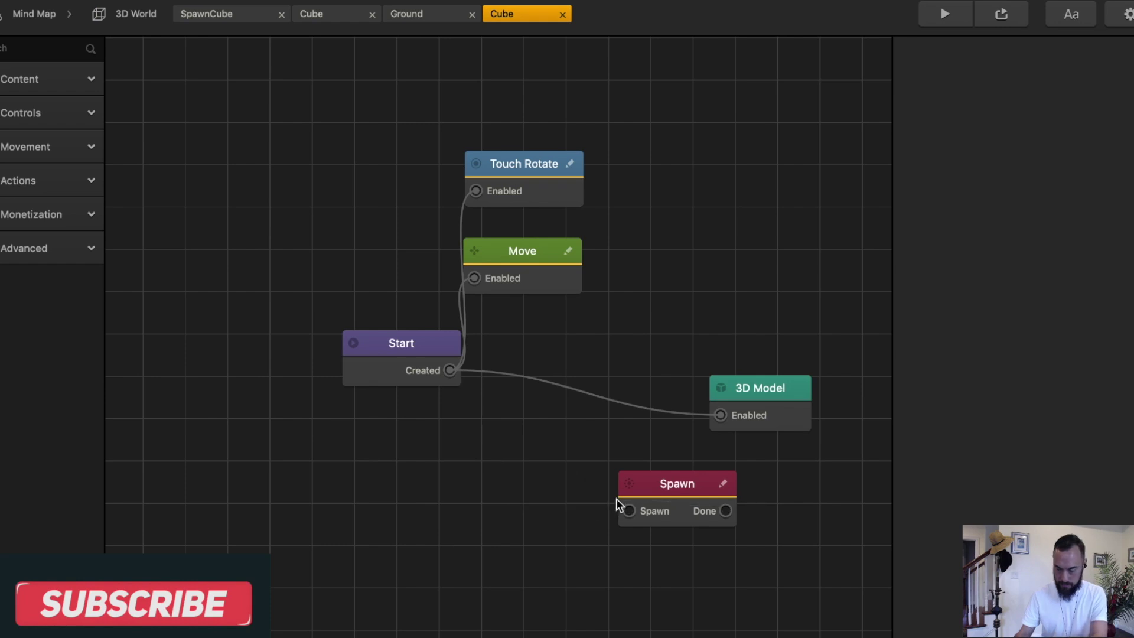
pyautogui.click(616, 498)
pyautogui.press('Delete')
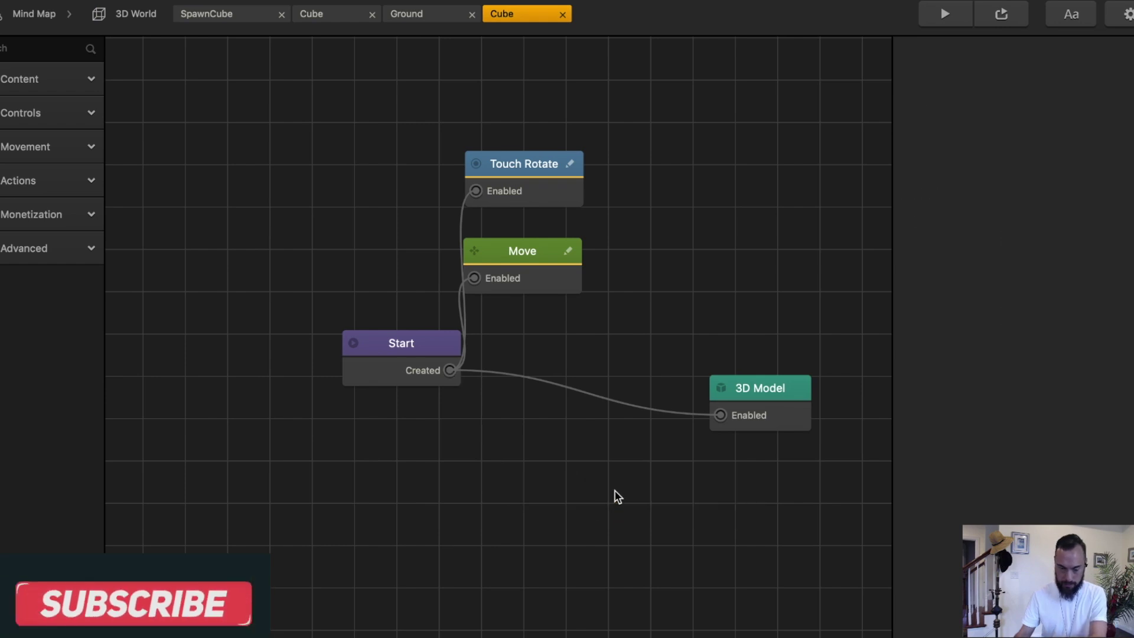
pyautogui.click(536, 254)
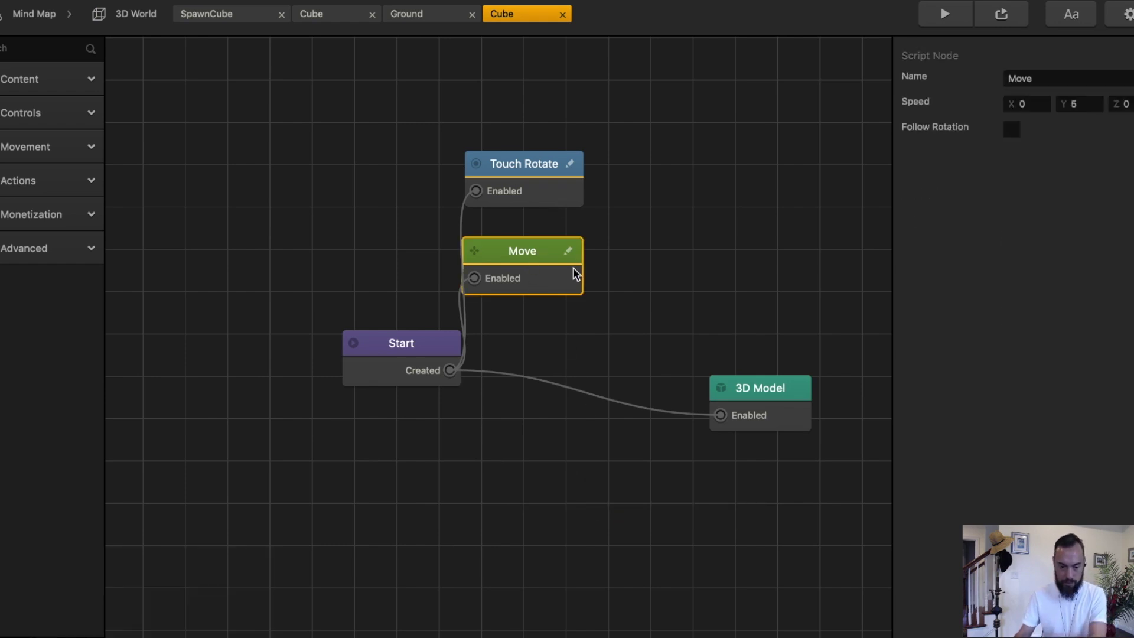
pyautogui.press('BackSpace')
pyautogui.click(535, 170)
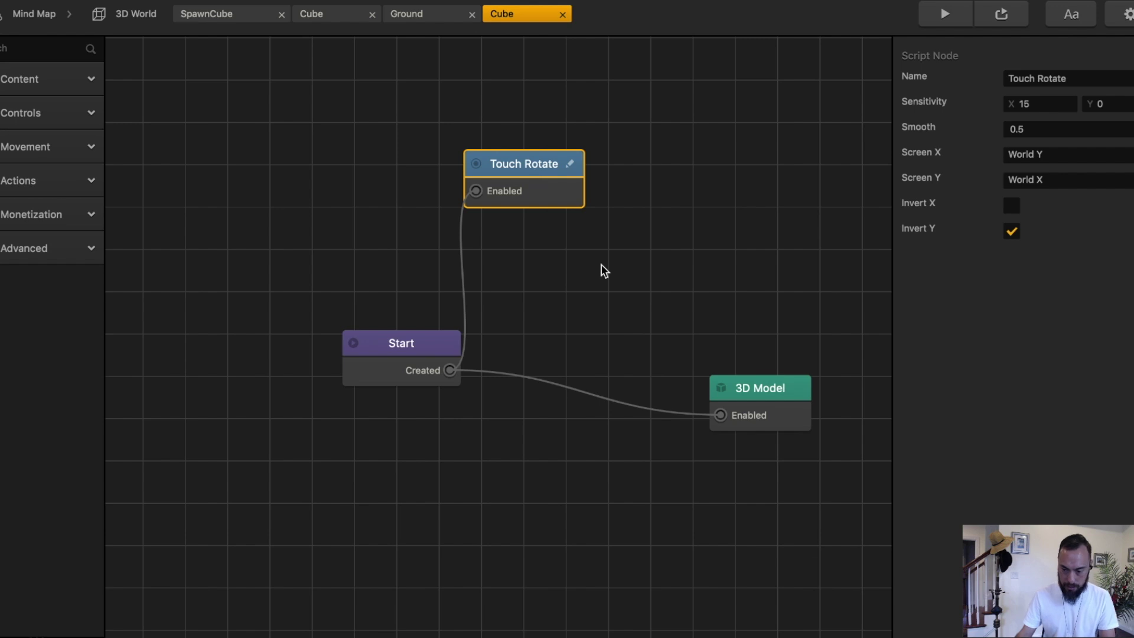
# Place the translucent Cube object in the Start scene and set its scale to X 3, Y 0.25 and Z 0.75.
pyautogui.click(136, 14)
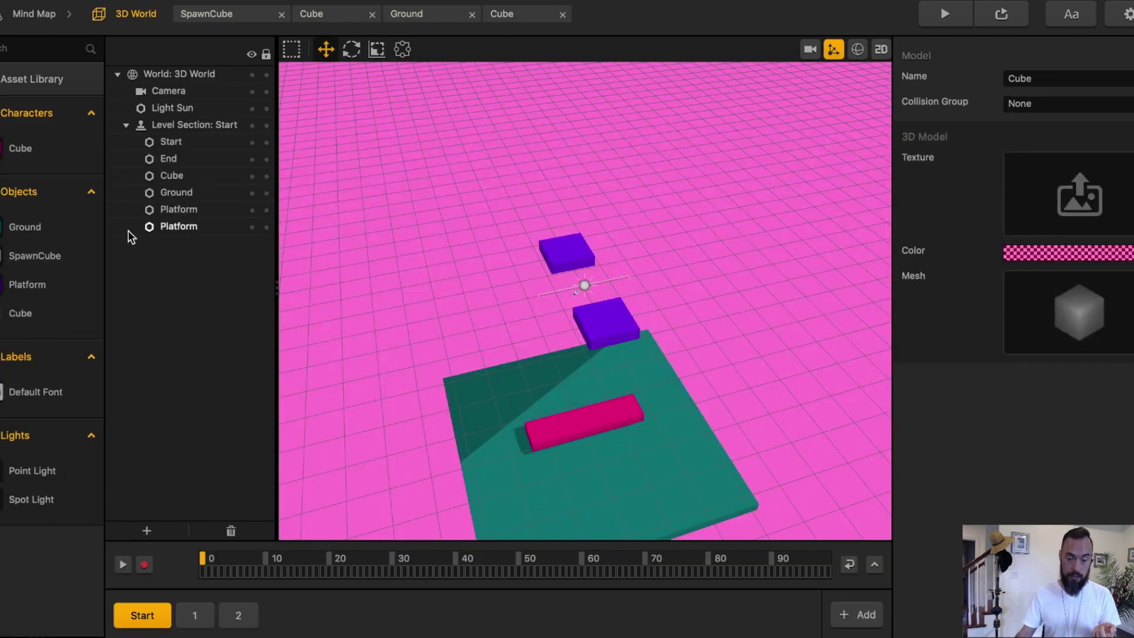
pyautogui.moveTo(44, 341); pyautogui.dragTo(570, 420)
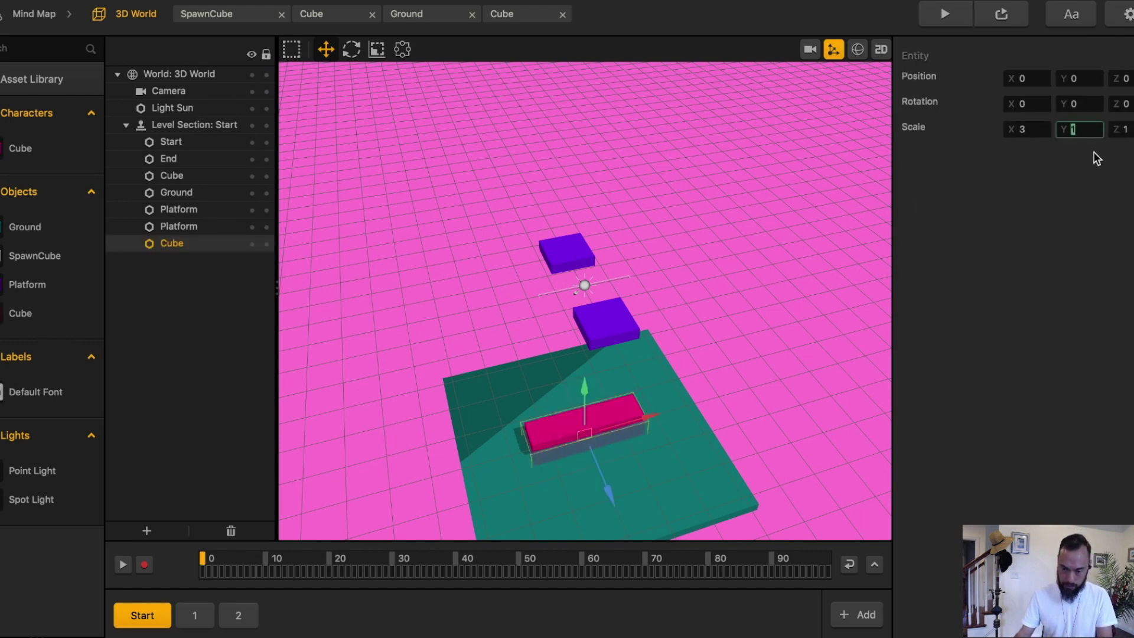
pyautogui.write('.25')
pyautogui.press('Tab')
pyautogui.write('.75')
pyautogui.press('Return')
# Raise the translucent Cube to about Y 2.644 and stretch its Y scale to 10.
pyautogui.moveTo(583, 388); pyautogui.dragTo(583, 353)
pyautogui.click(1078, 129)
pyautogui.write('25')
pyautogui.press('Tab')
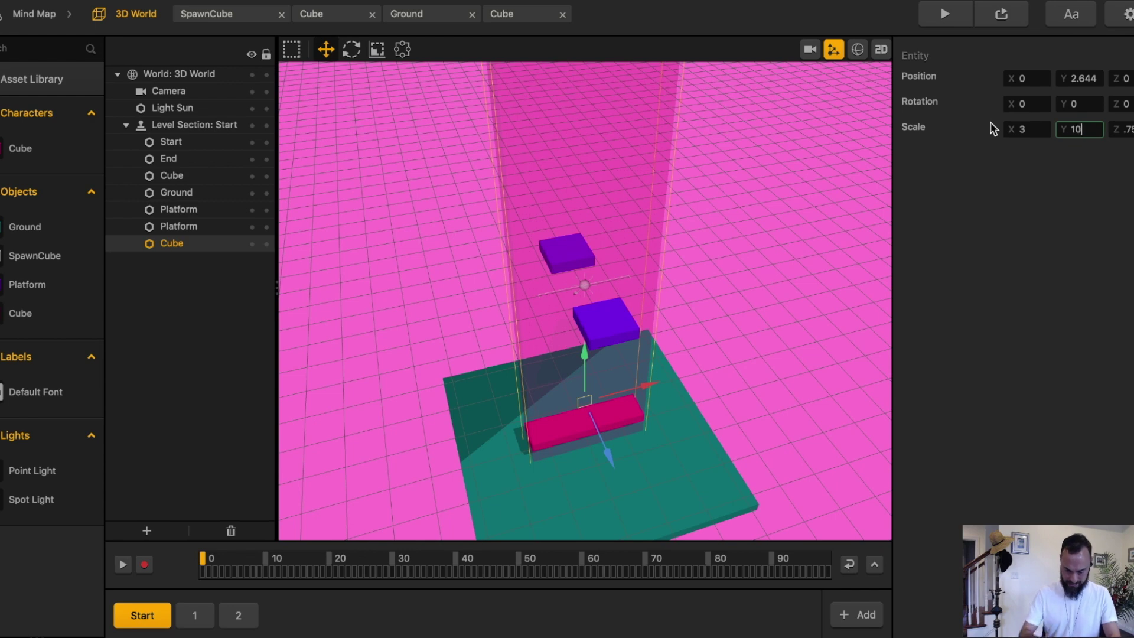
pyautogui.press('Tab')
pyautogui.moveTo(522, 473); pyautogui.dragTo(569, 451, button='right')
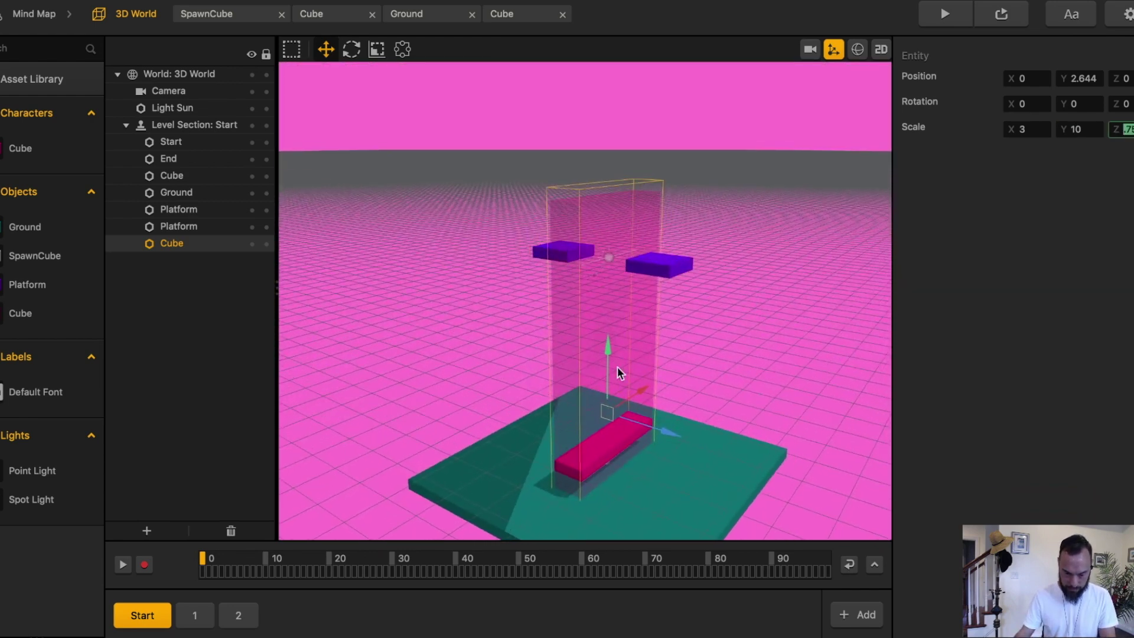
pyautogui.click(673, 217)
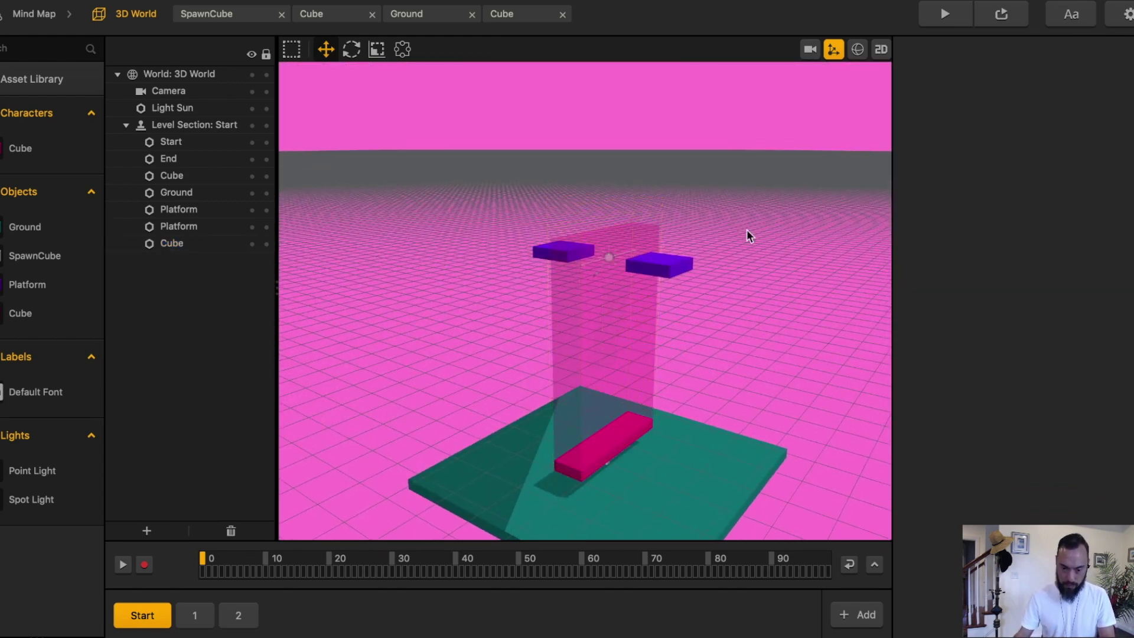
# Set the 3D World's background color to Sky at 100% opacity, and briefly preview the game.
pyautogui.click(27, 13)
pyautogui.click(722, 408)
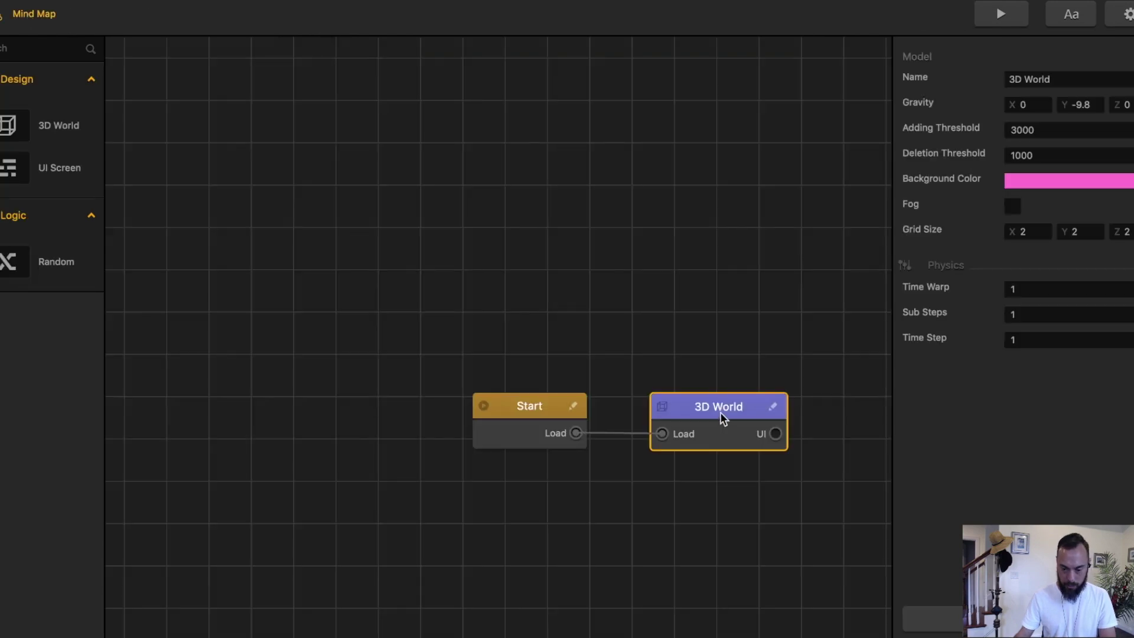
pyautogui.click(1072, 178)
pyautogui.click(756, 305)
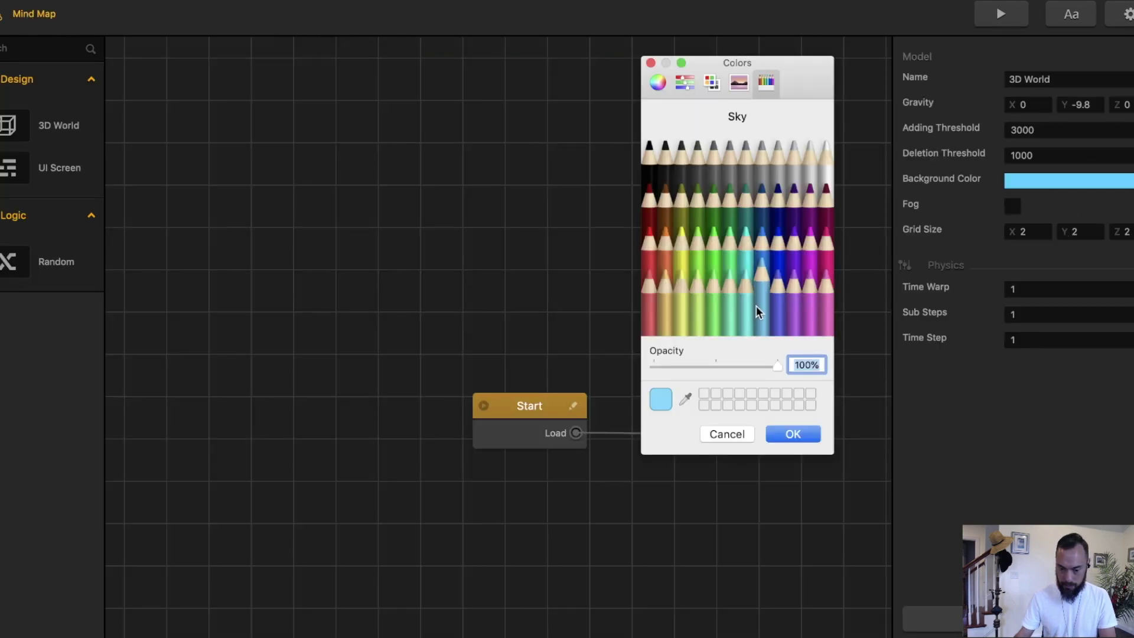
pyautogui.click(798, 430)
pyautogui.click(1017, 14)
pyautogui.press('Escape')
# Reopen the 3D World and try to move the red Cube within the Start scene's object hierarchy.
pyautogui.doubleClick(731, 411)
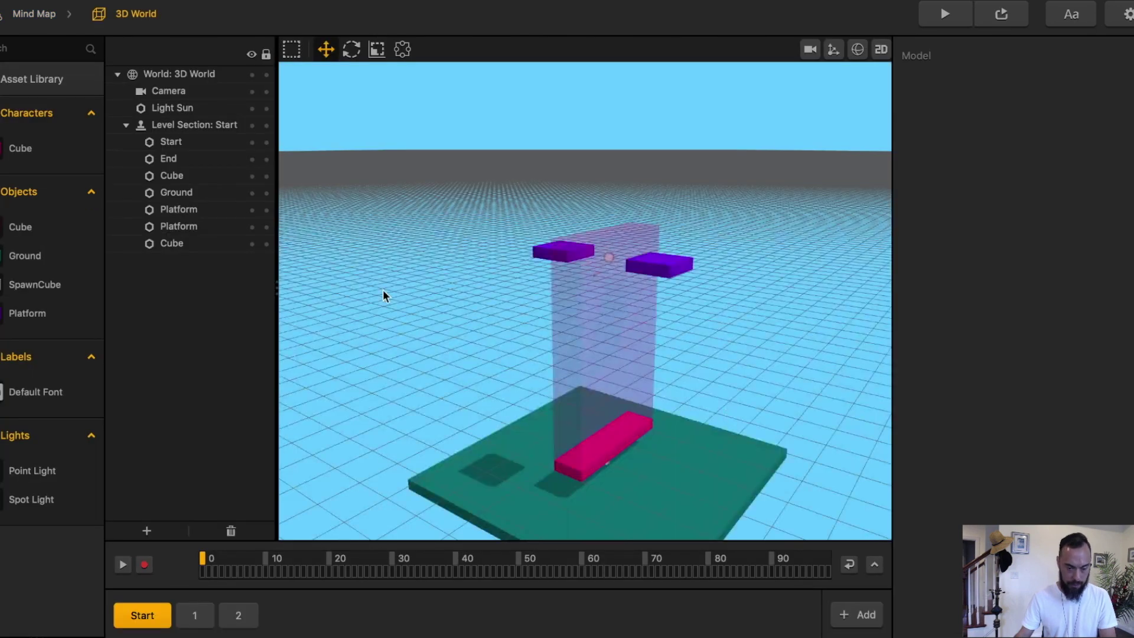
pyautogui.click(178, 174)
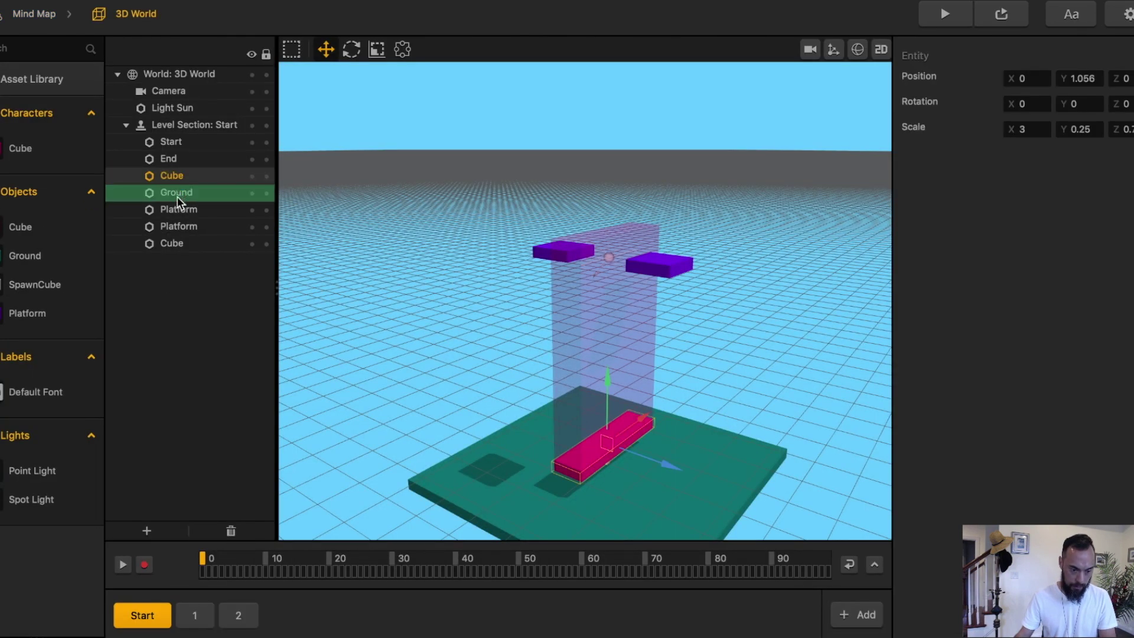
pyautogui.moveTo(190, 193); pyautogui.dragTo(177, 176)
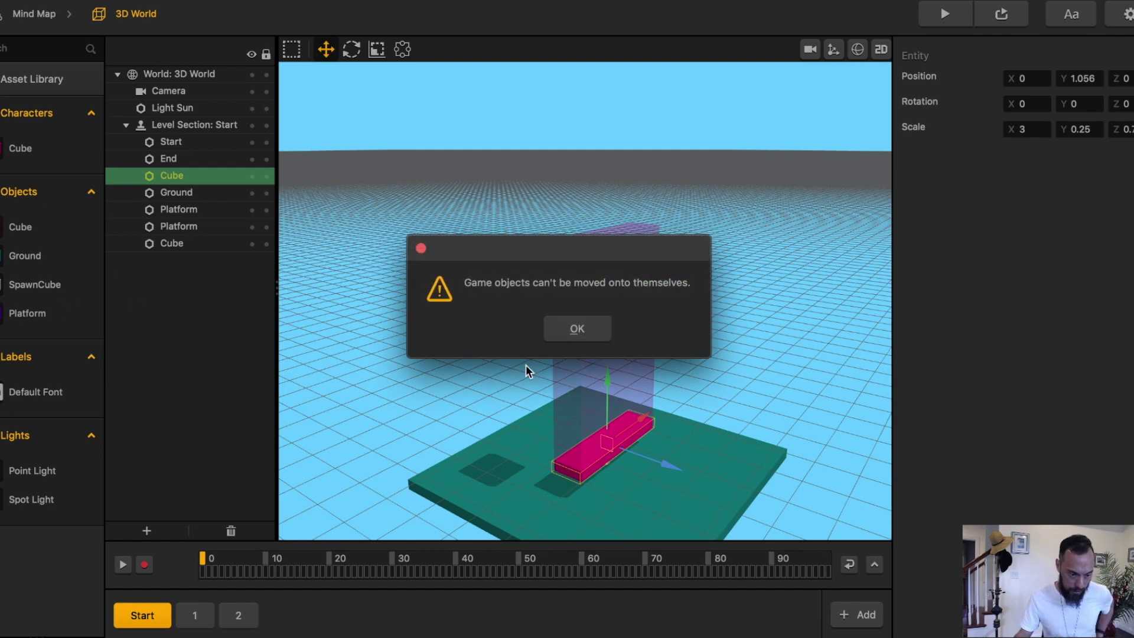
pyautogui.click(570, 329)
# Add a Move node with Y speed 5 to the translucent Cube object, connect it to Start's Created output, and play the preview.
pyautogui.click(23, 227)
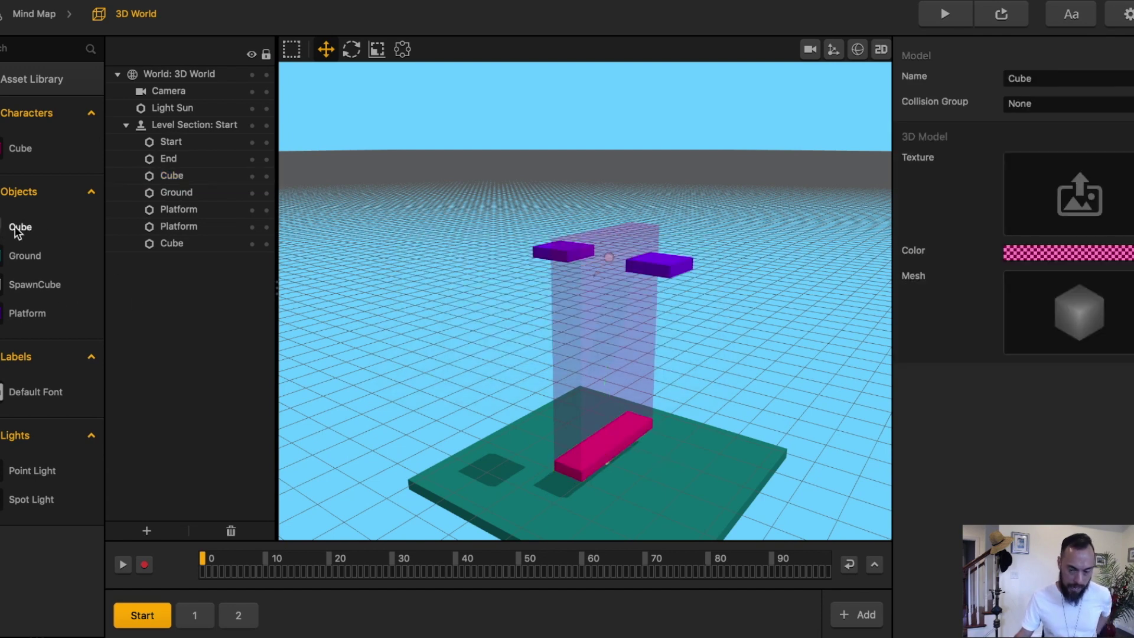
pyautogui.doubleClick(19, 229)
pyautogui.click(88, 146)
pyautogui.moveTo(12, 235); pyautogui.dragTo(526, 293)
pyautogui.moveTo(449, 417); pyautogui.dragTo(473, 328)
pyautogui.click(505, 276)
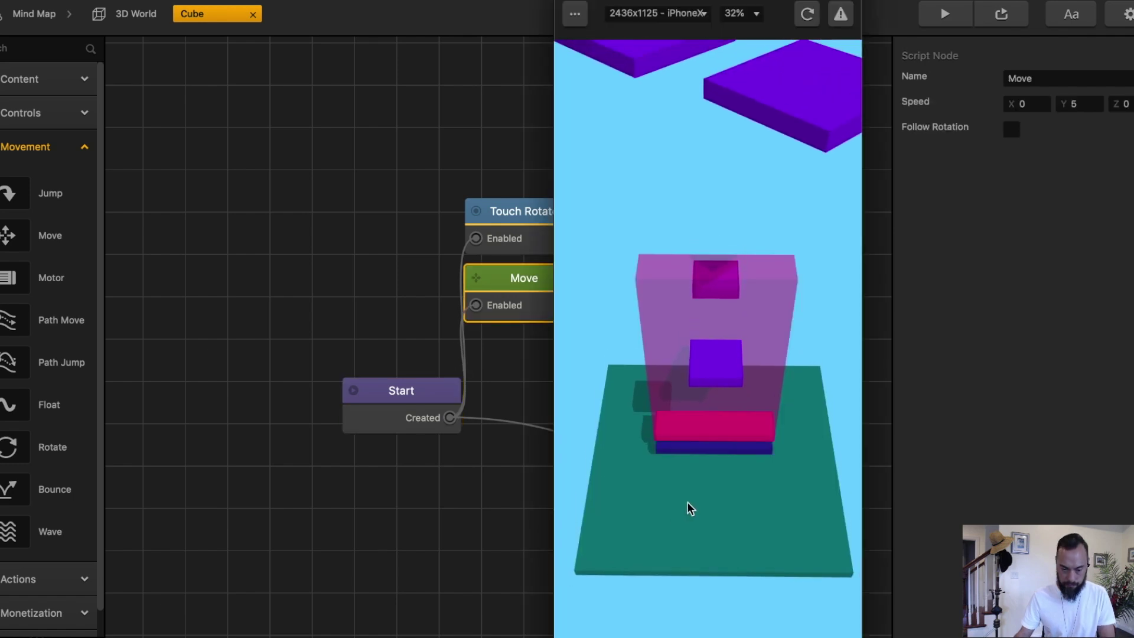
pyautogui.moveTo(687, 501); pyautogui.dragTo(753, 486)
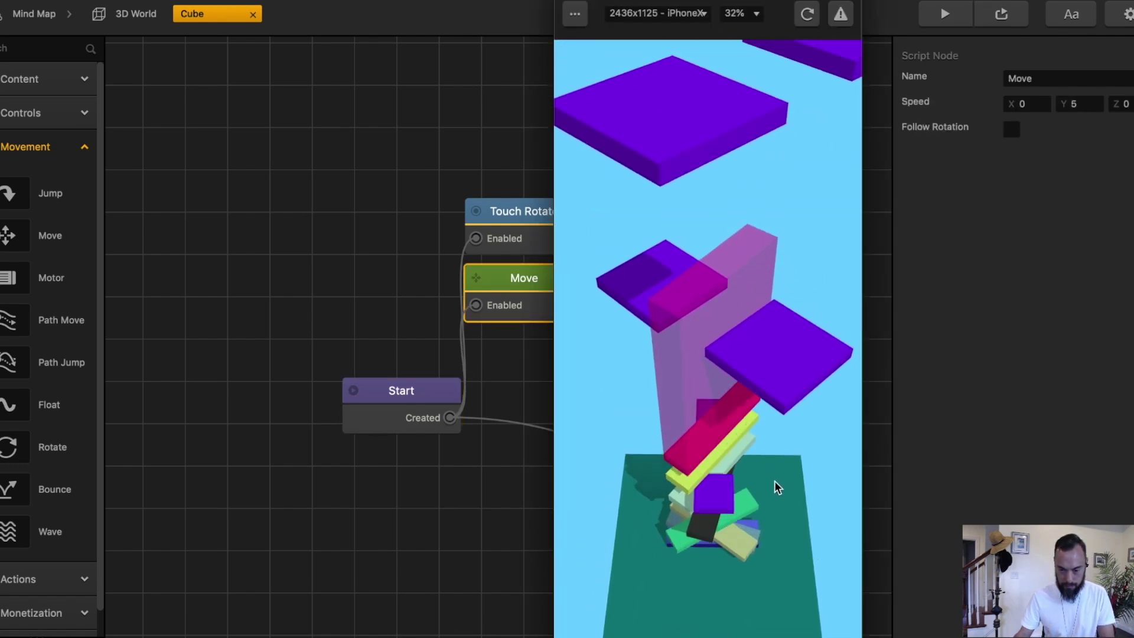